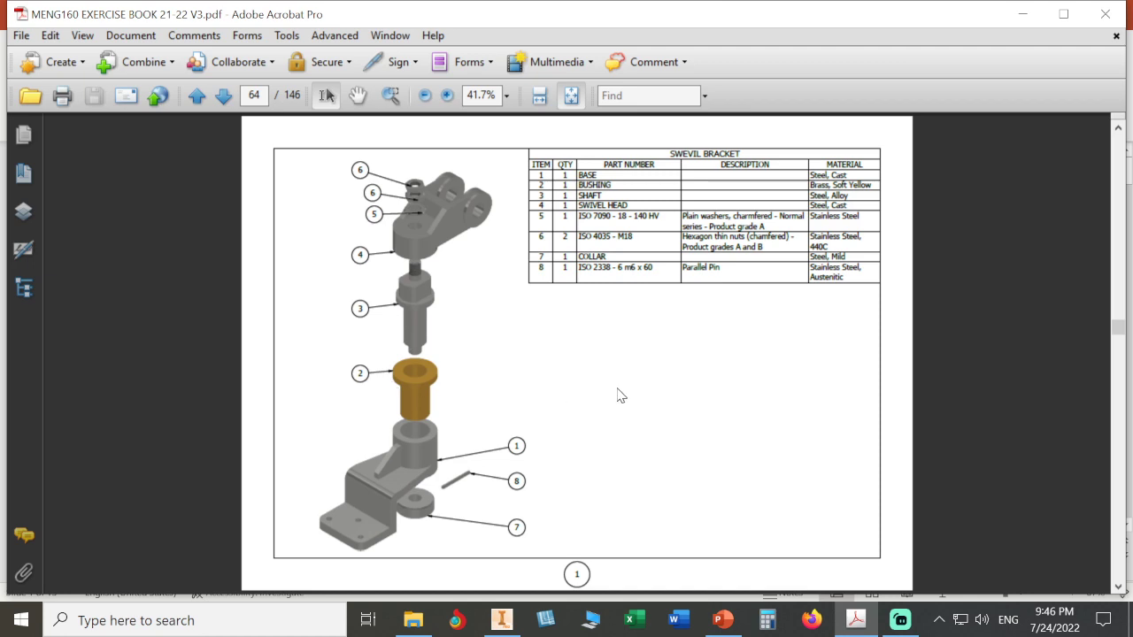
Examine the collar's dimensioned front and top views on page 66 of the exercise book
scroll(620, 393, down, 2)
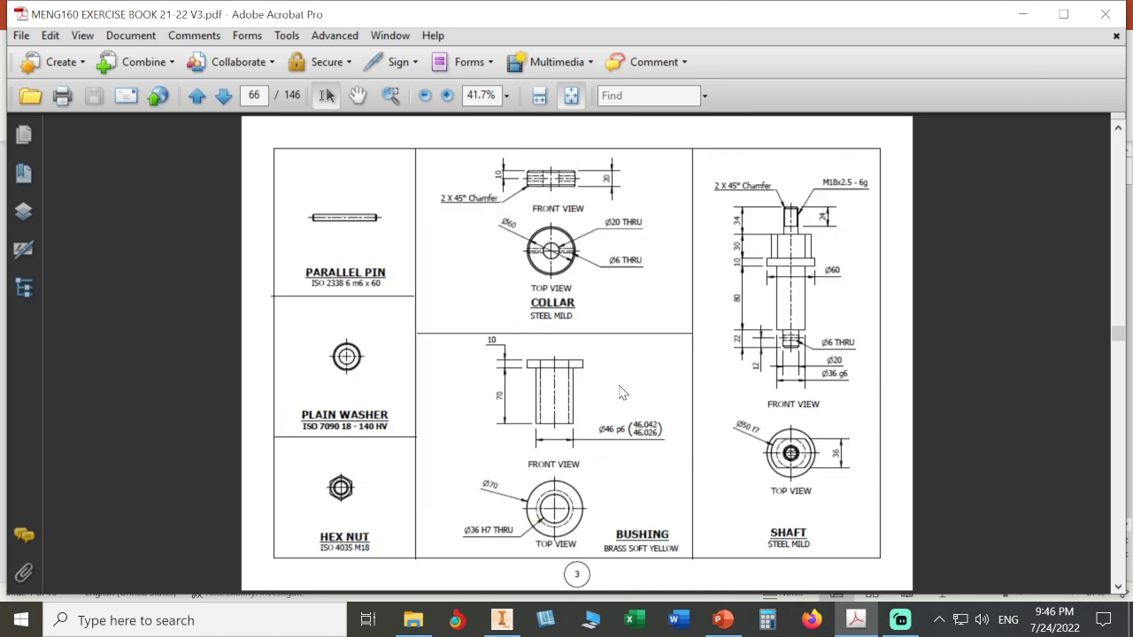
ctrl+scroll(625, 297, up, 2)
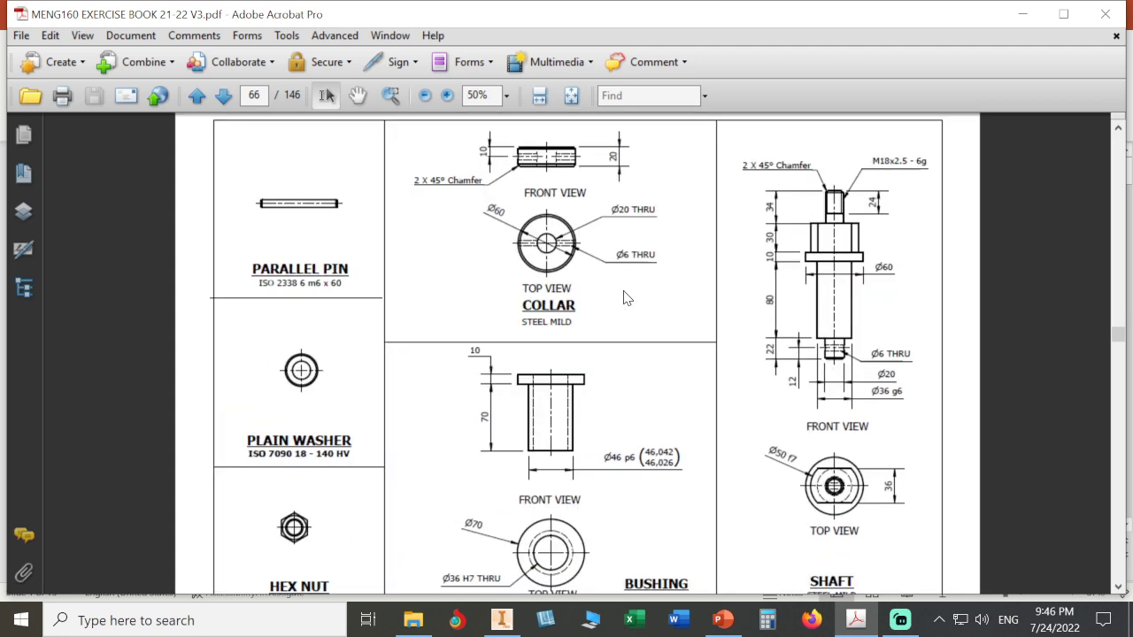
scroll(628, 301, up, 2)
ctrl+scroll(634, 297, up, 1)
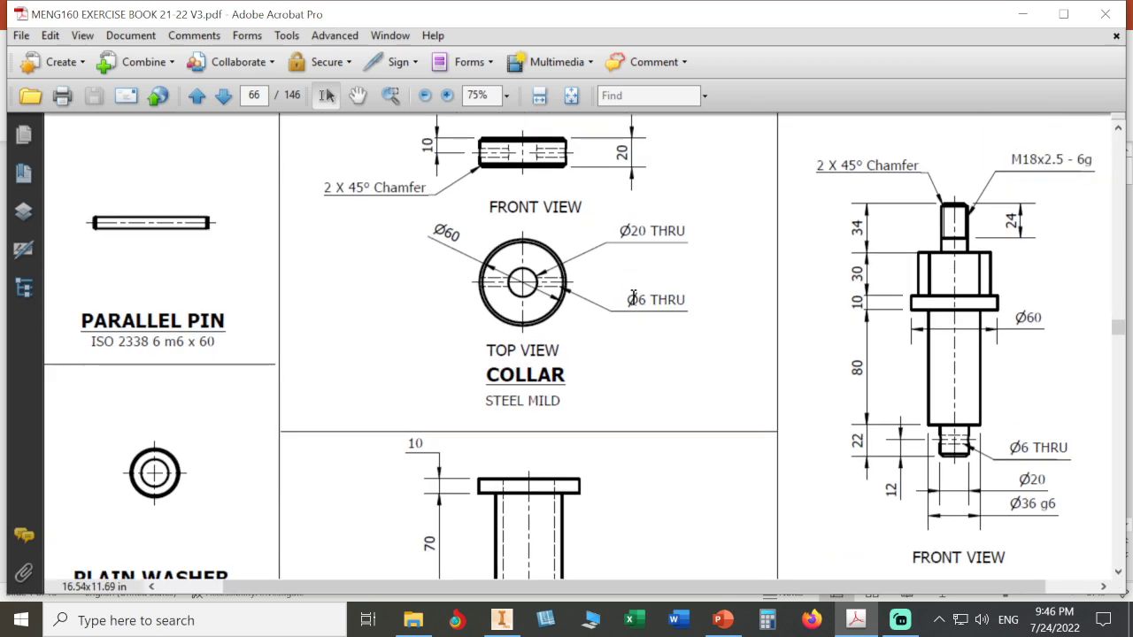
scroll(634, 297, up, 1)
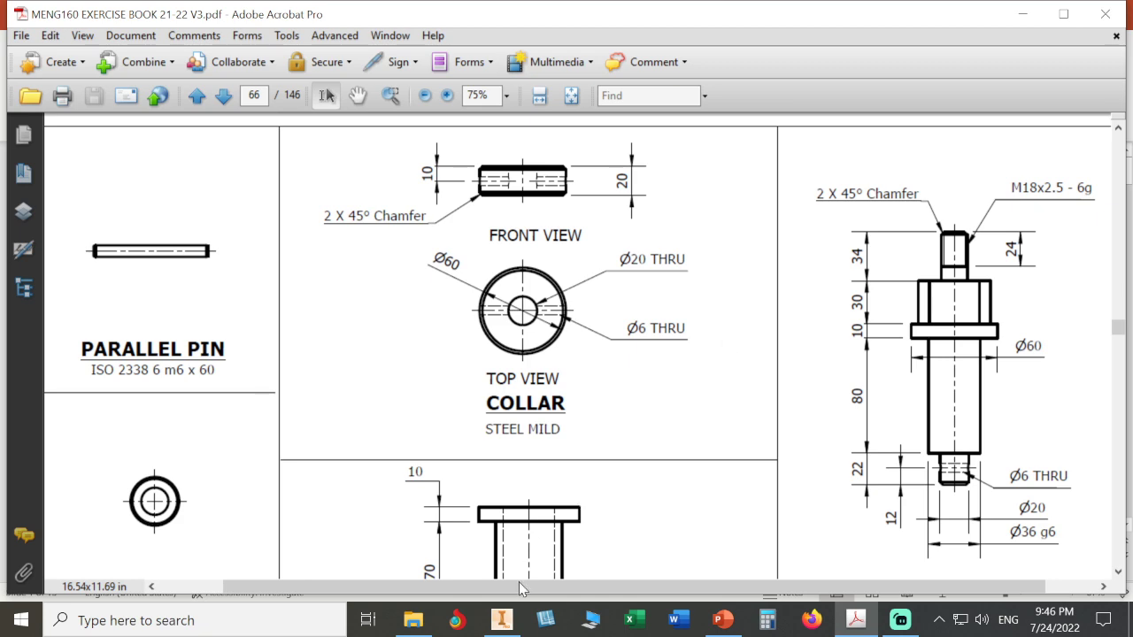
Switch to Autodesk Inventor, close the model browser and create a new part from the MY PART mm.ipt template
click(509, 622)
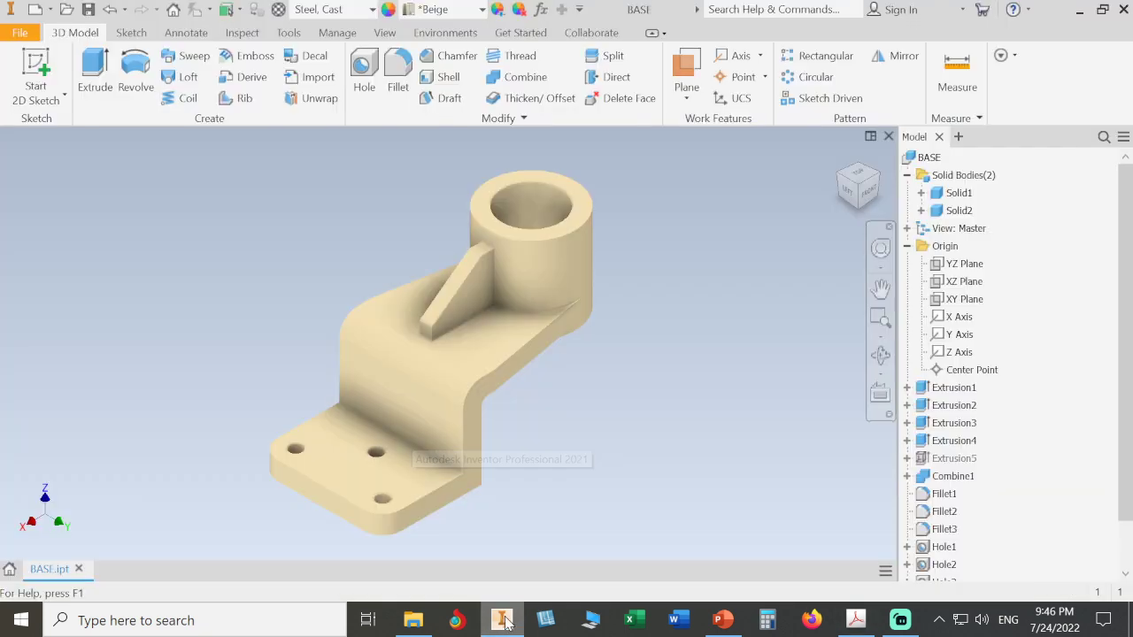
click(10, 569)
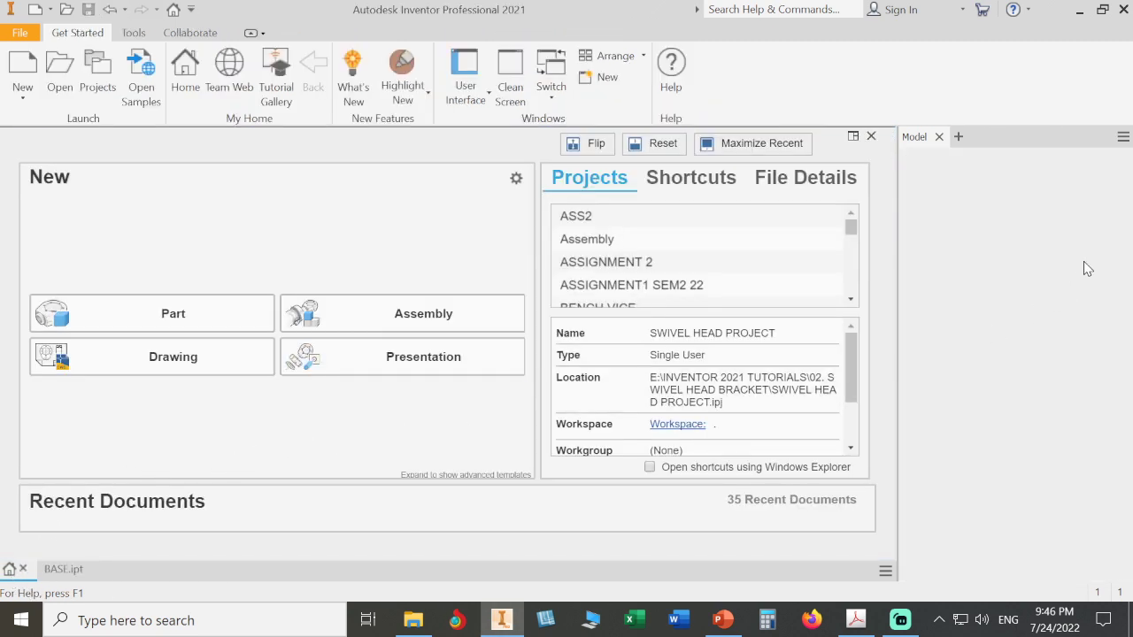
click(939, 138)
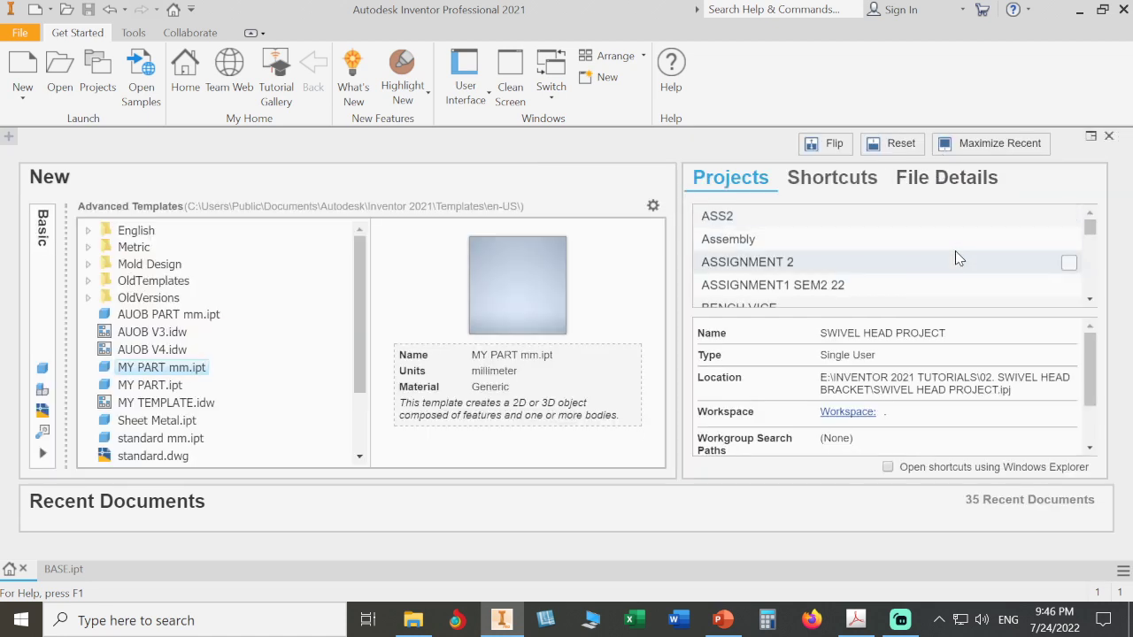
double_click(180, 368)
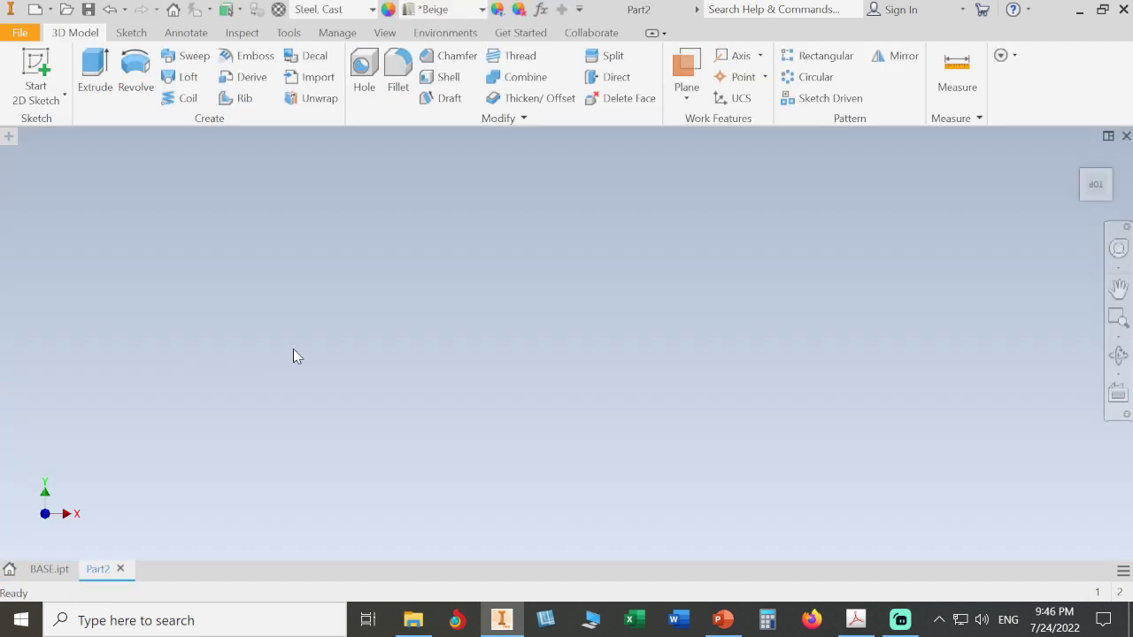
Start a 2D sketch on the horizontal XY plane of the new part
click(35, 67)
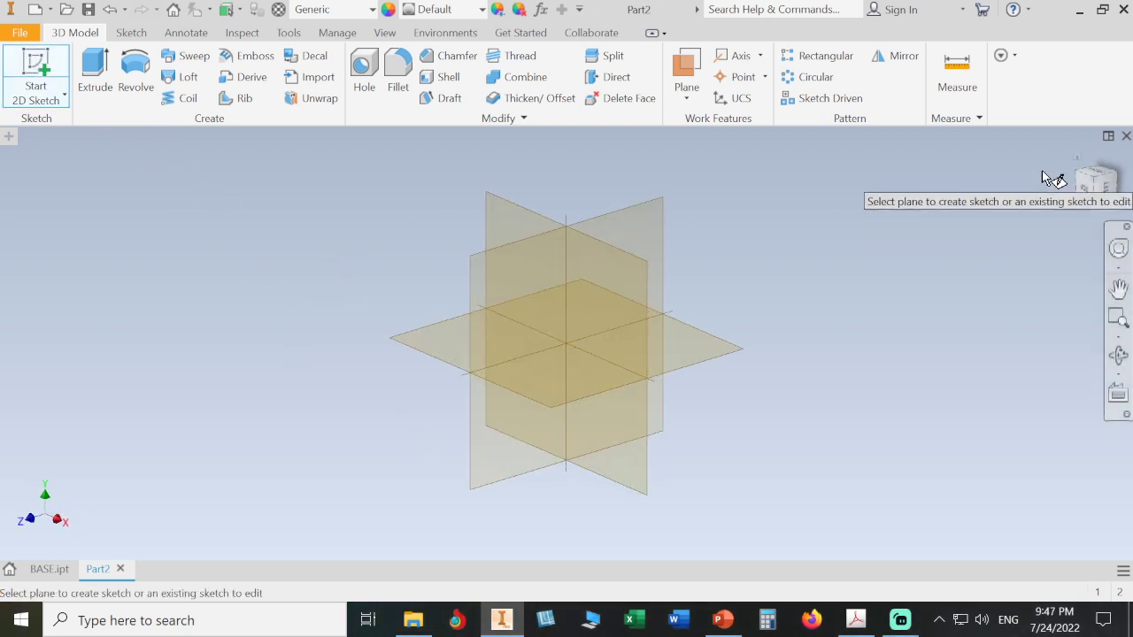
click(1077, 155)
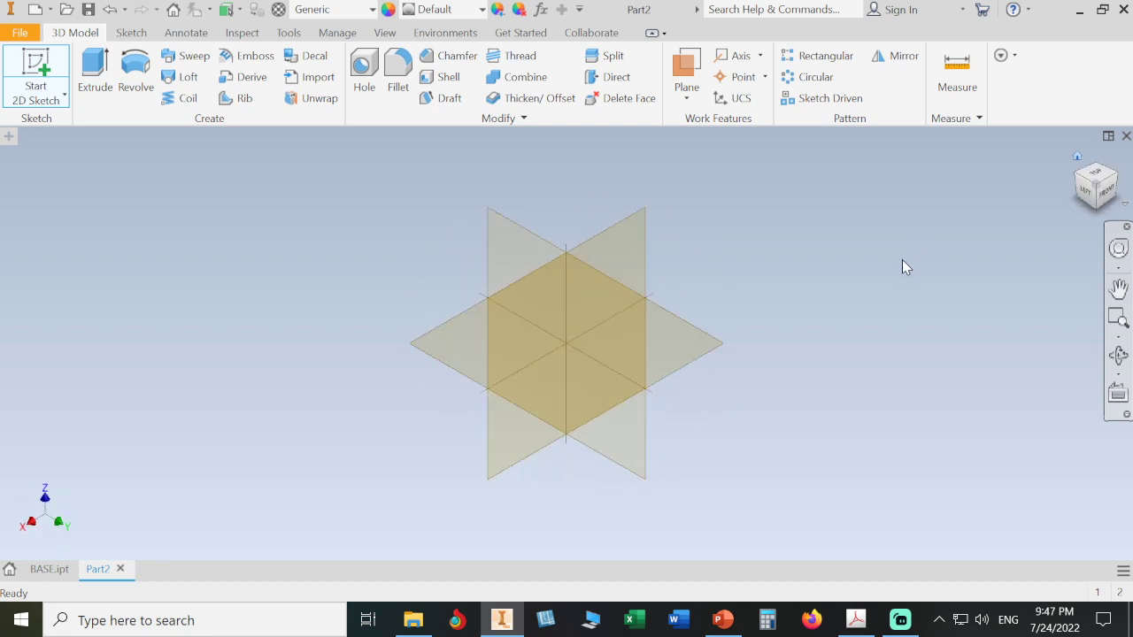
click(678, 346)
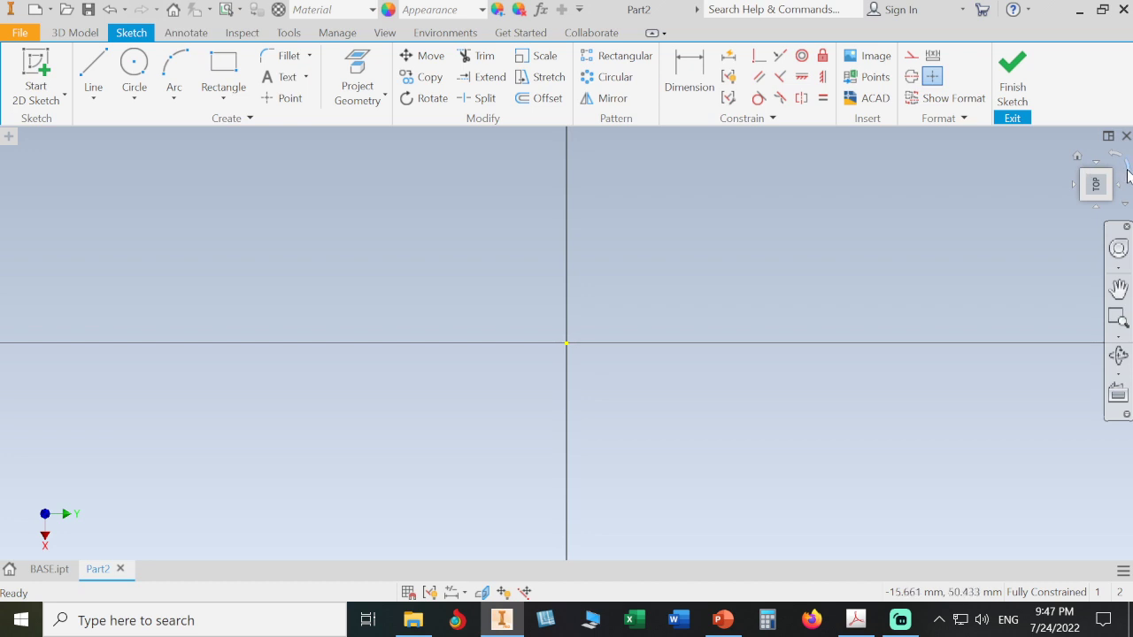
click(1126, 170)
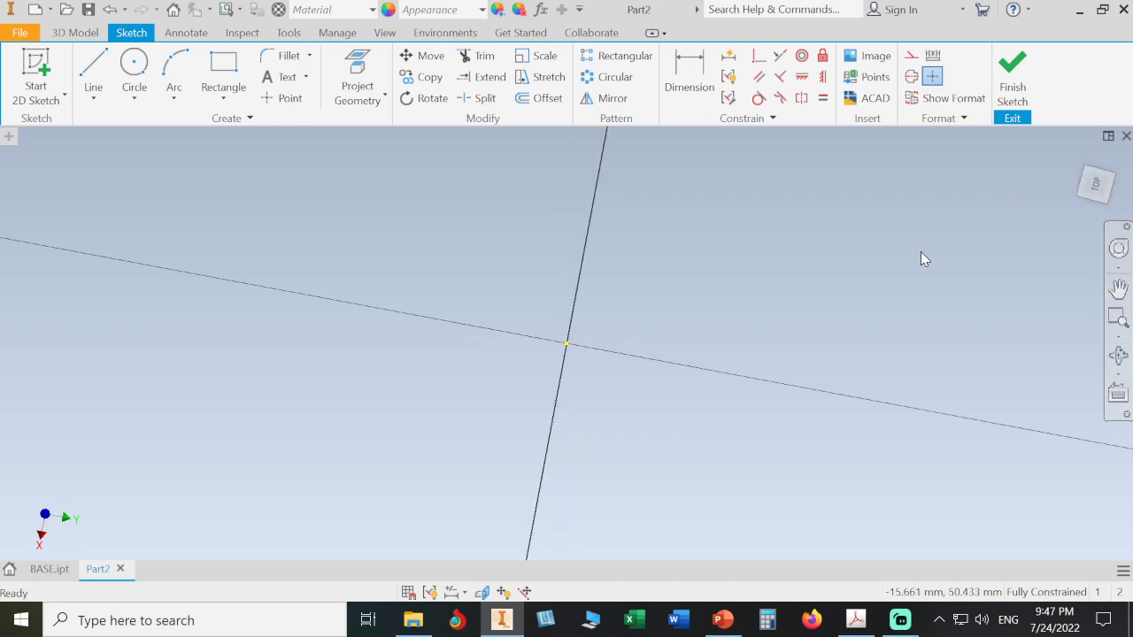
click(134, 71)
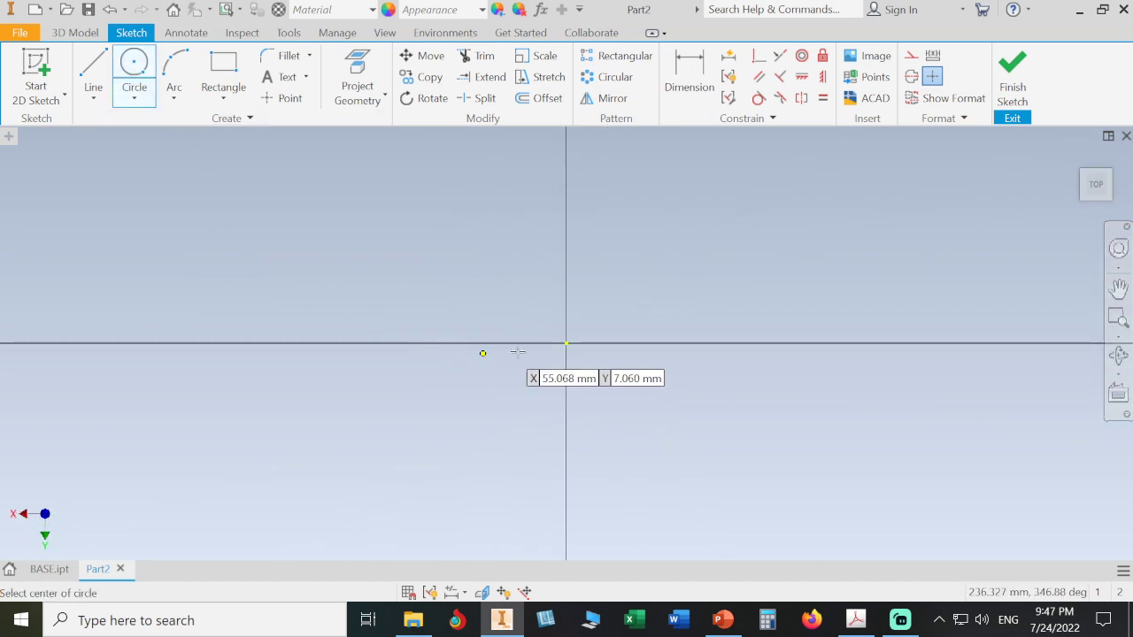
click(567, 344)
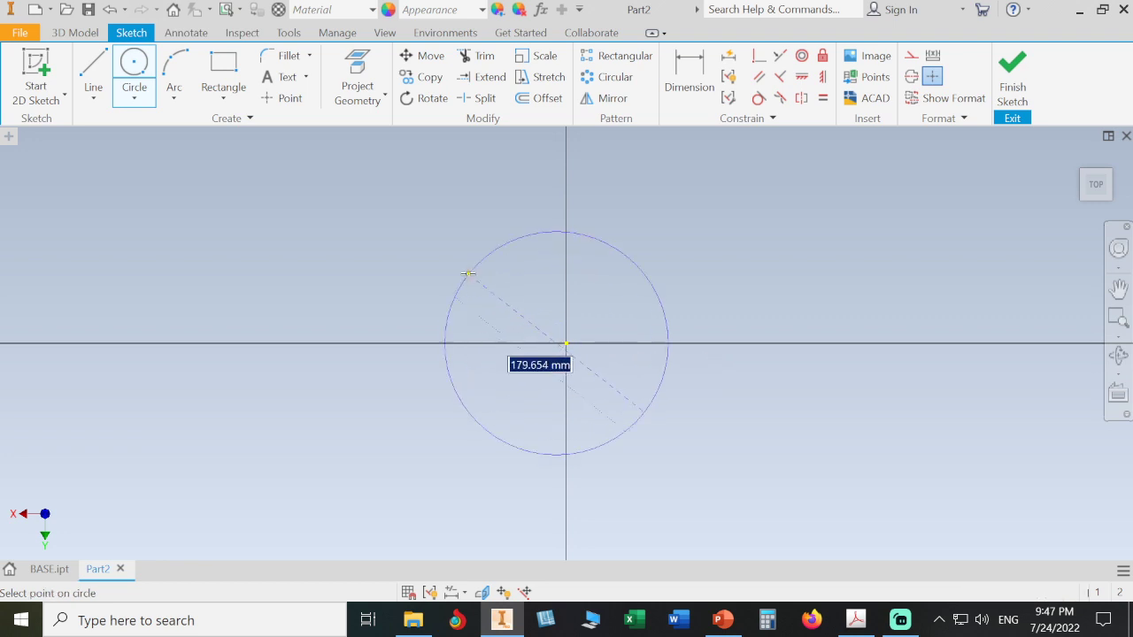
key(Escape)
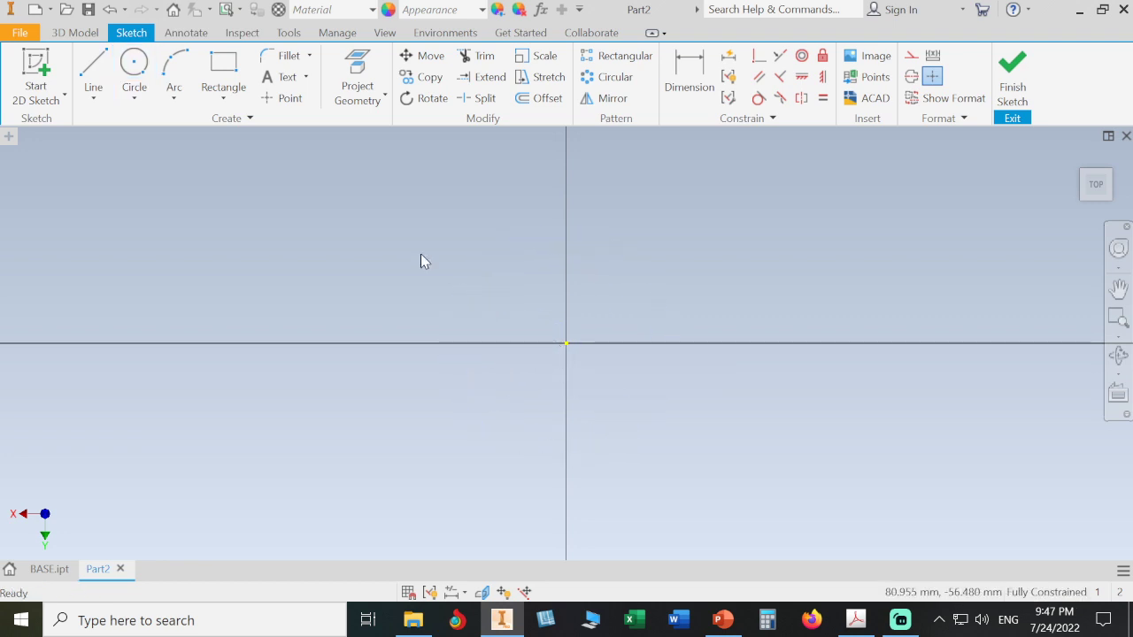
Draw a circle centred on the sketch origin and set its diameter to 60 mm
click(134, 67)
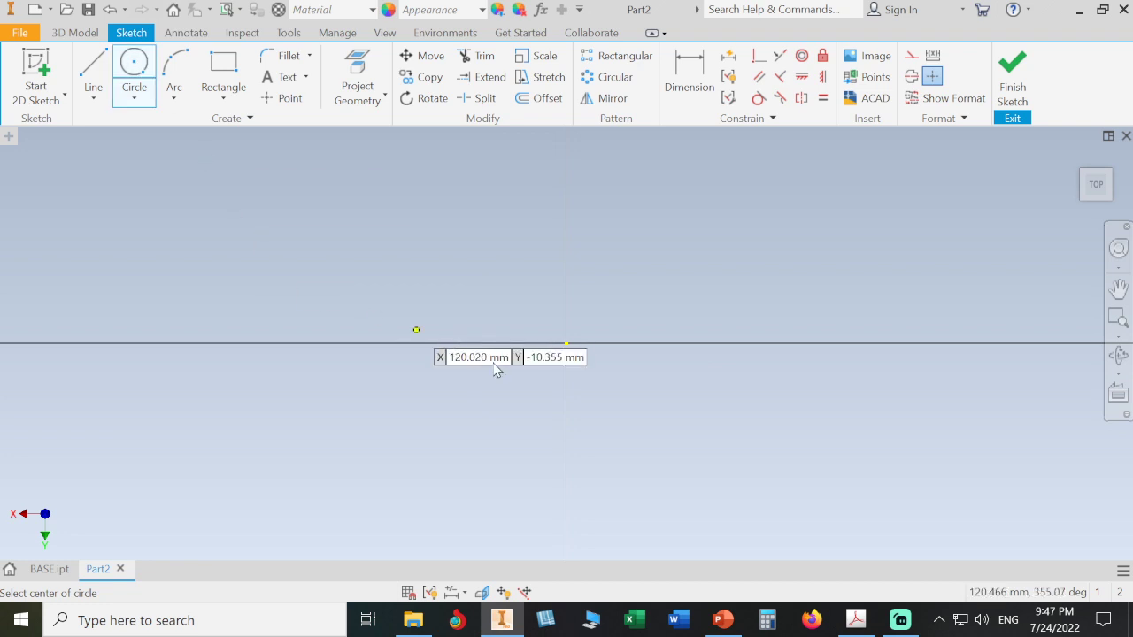
click(565, 342)
click(481, 223)
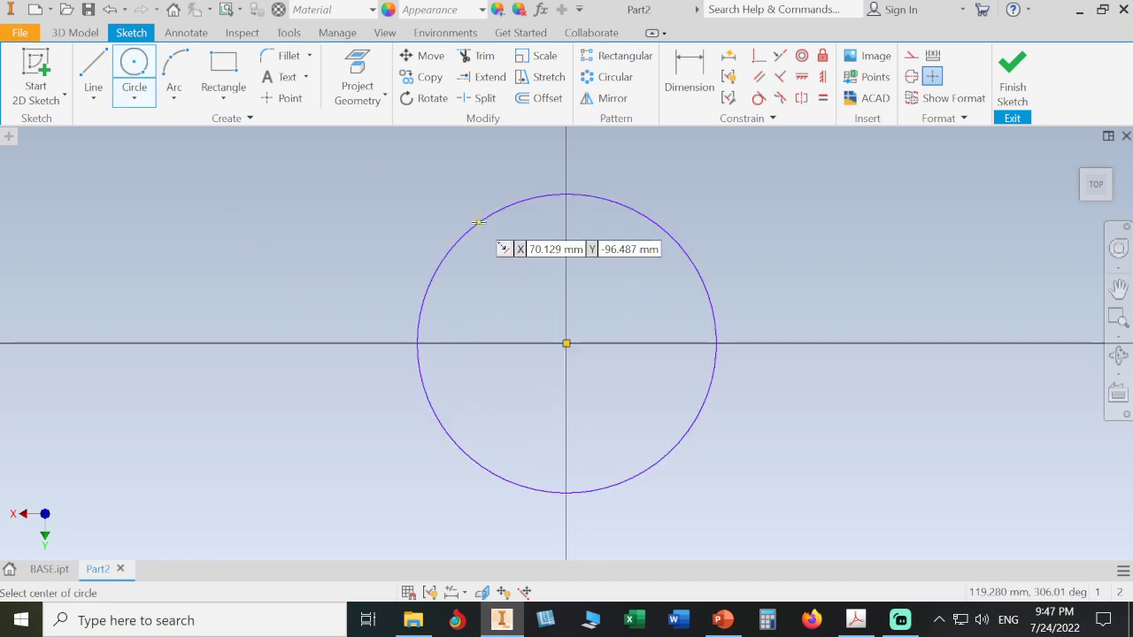
click(686, 74)
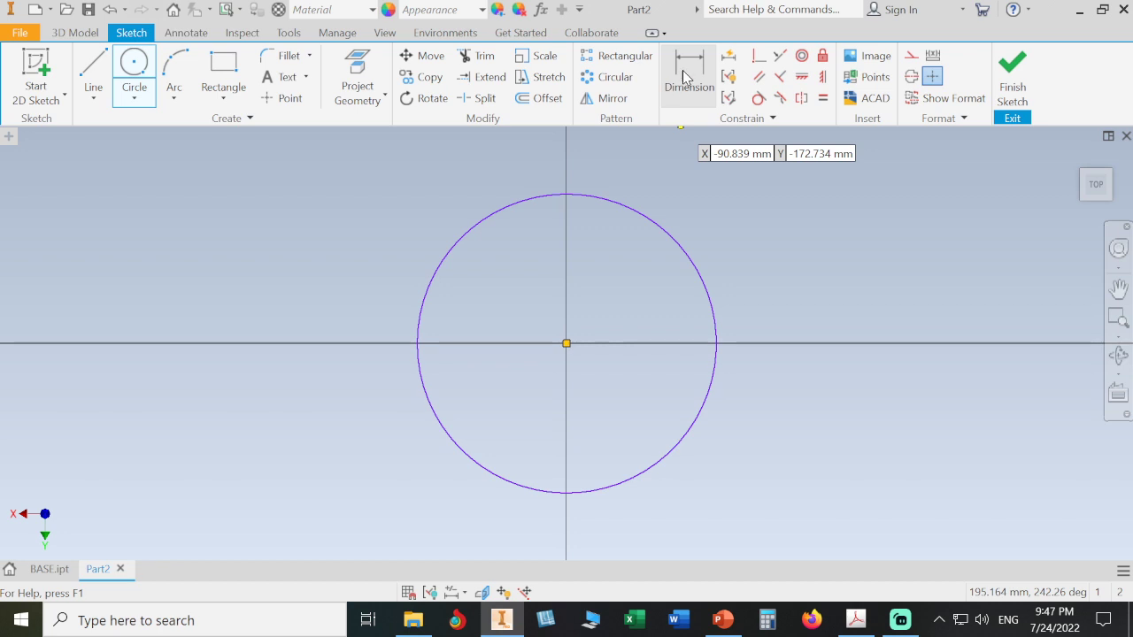
click(708, 284)
click(751, 271)
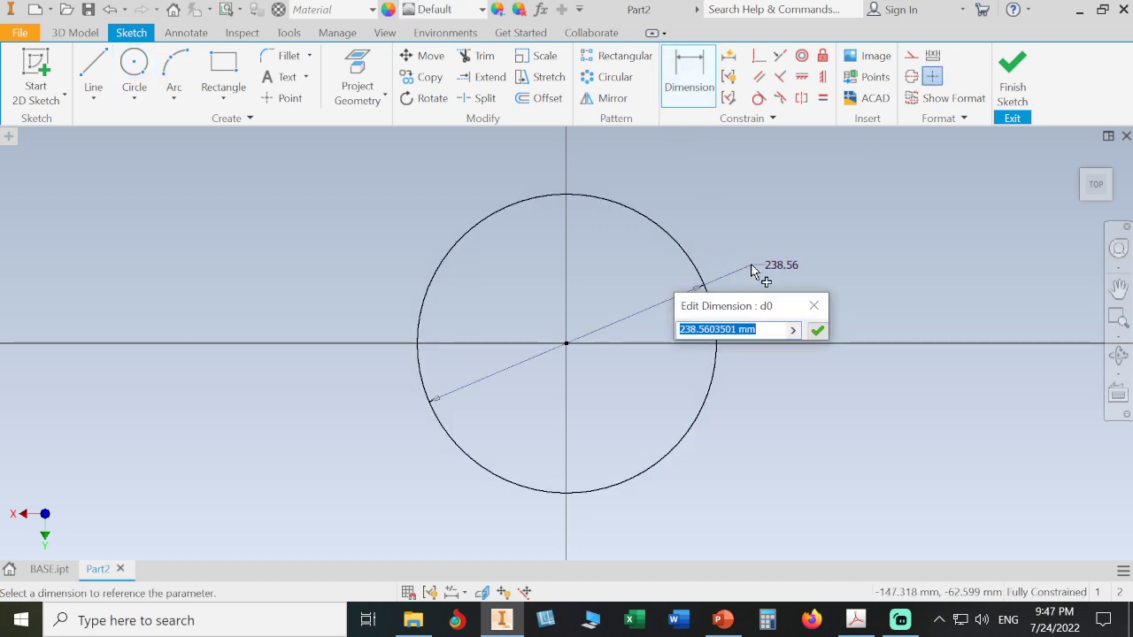
text(60)
key(Return)
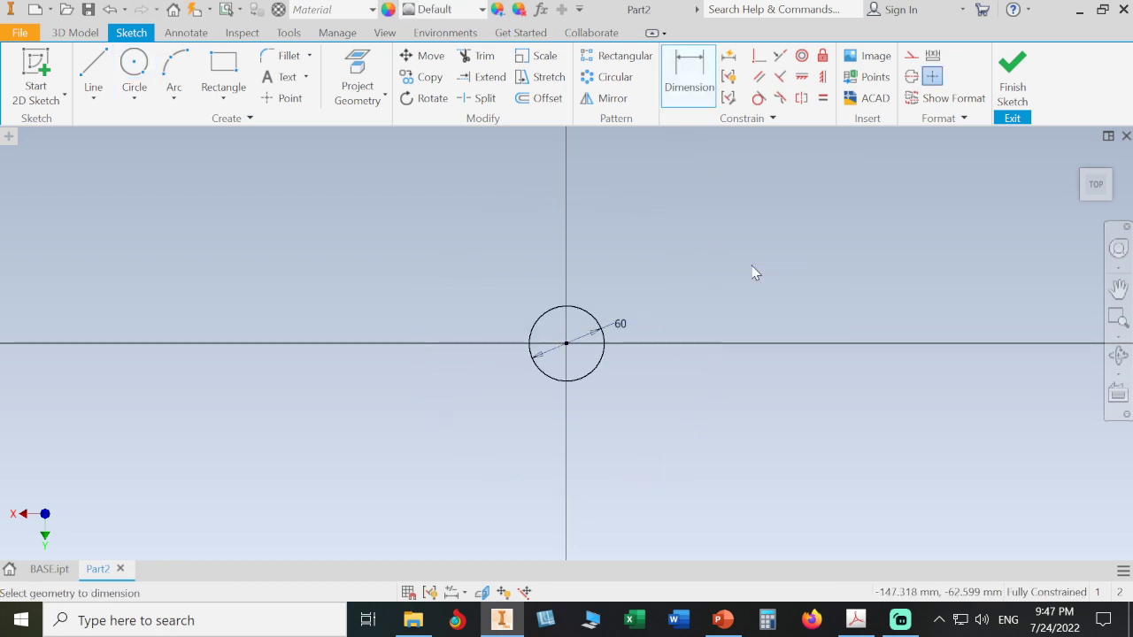
Finish the sketch and extrude the circular profile 20 mm upward
click(1010, 77)
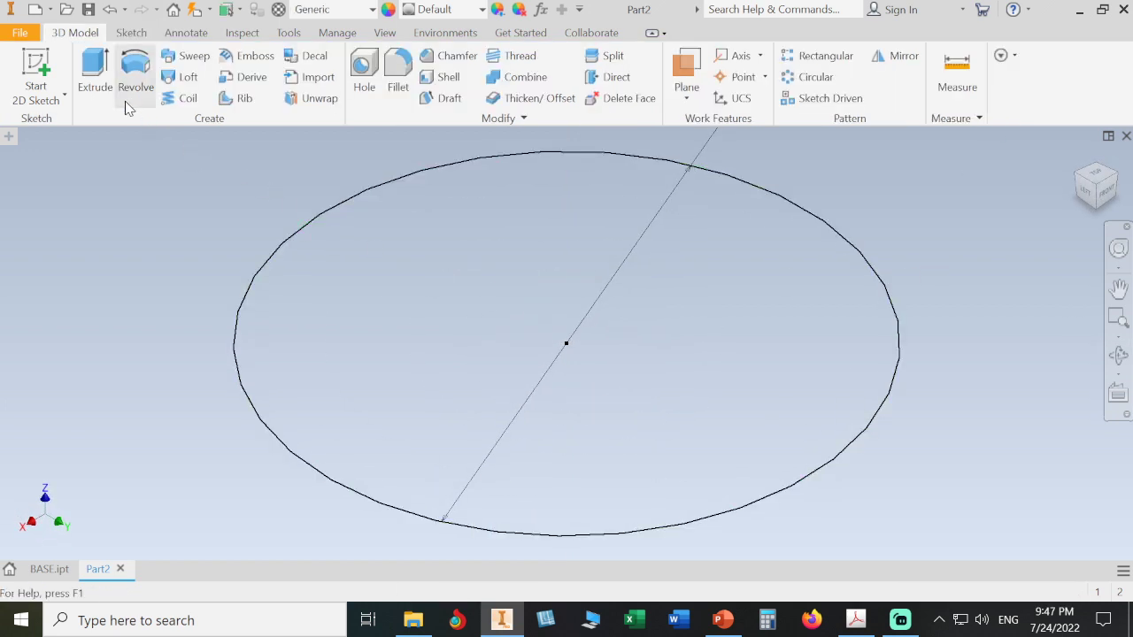
click(98, 72)
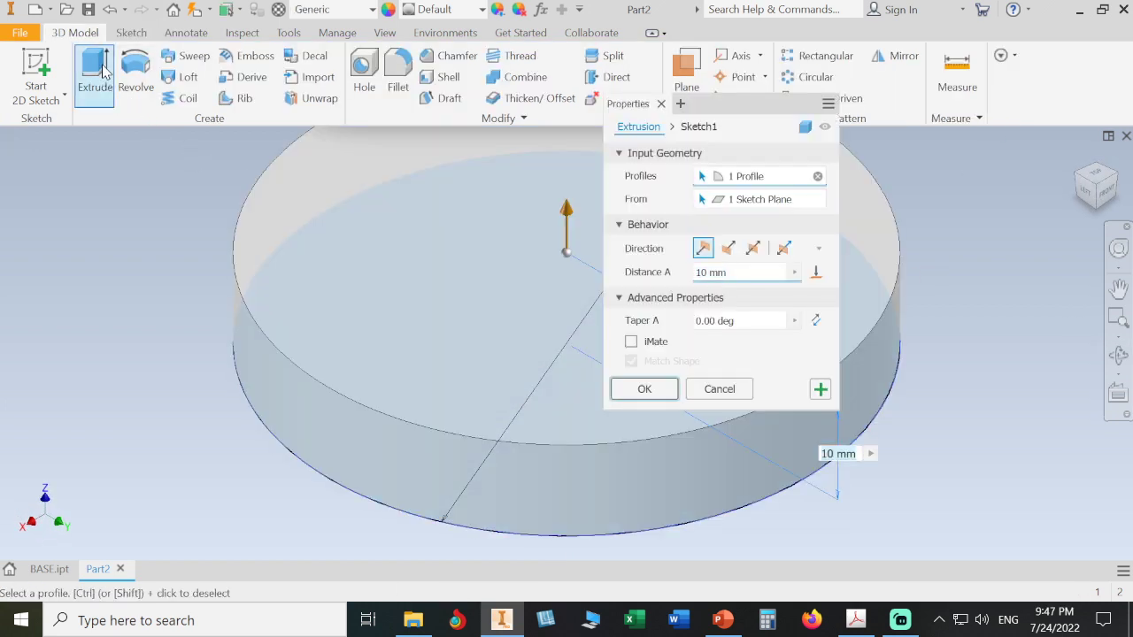
text(20)
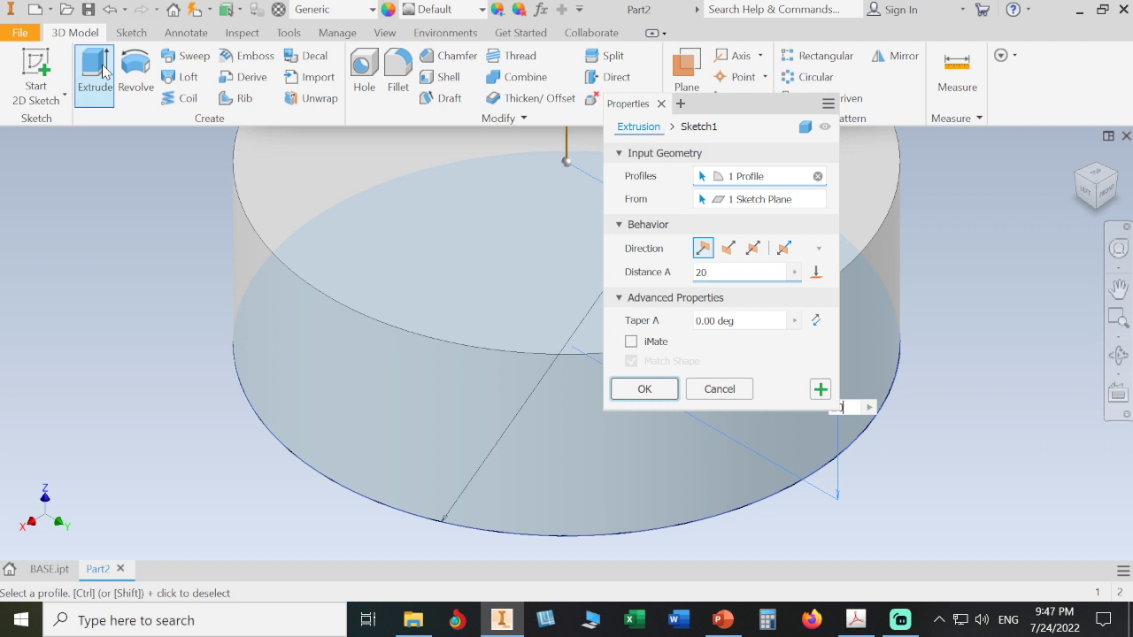
key(Return)
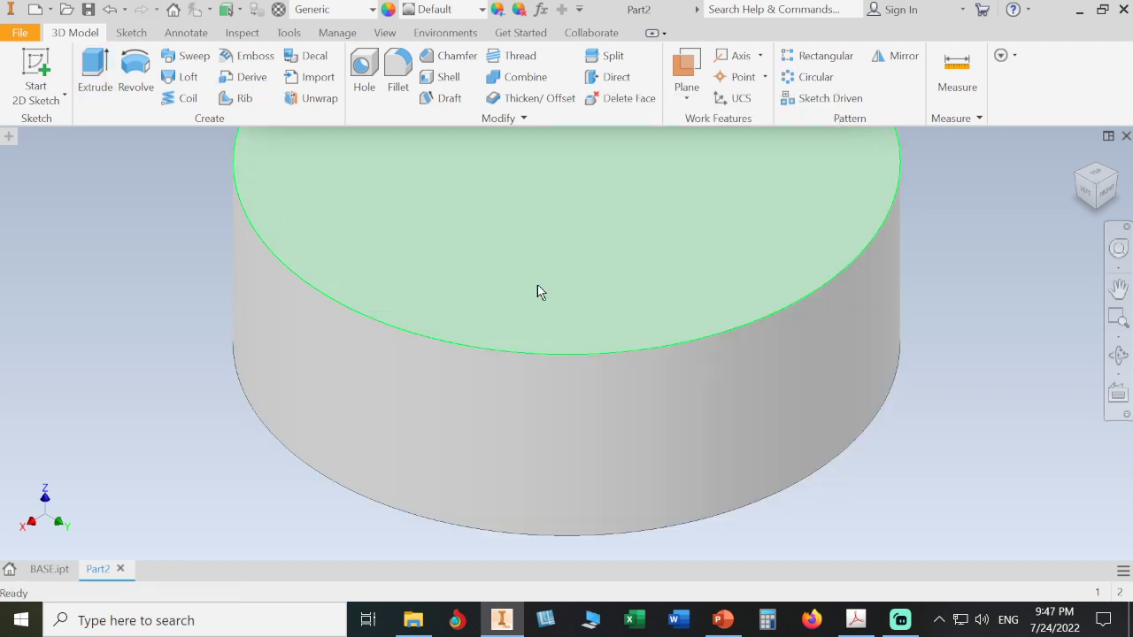
scroll(536, 291, down, 5)
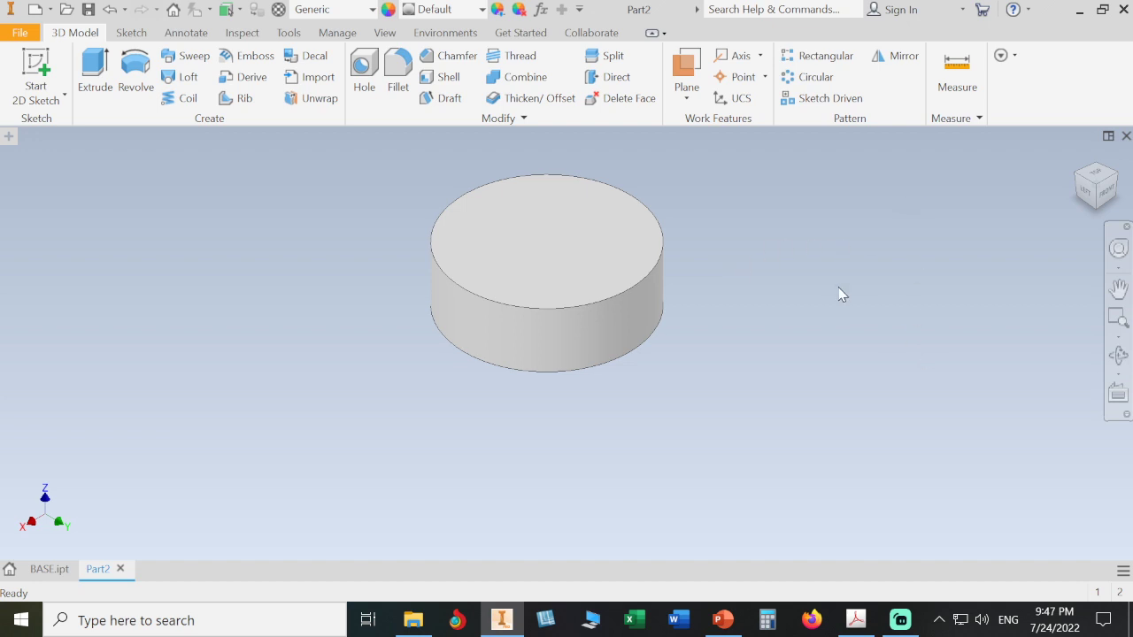
Display the Model Browser again through the user interface visibility options
click(386, 32)
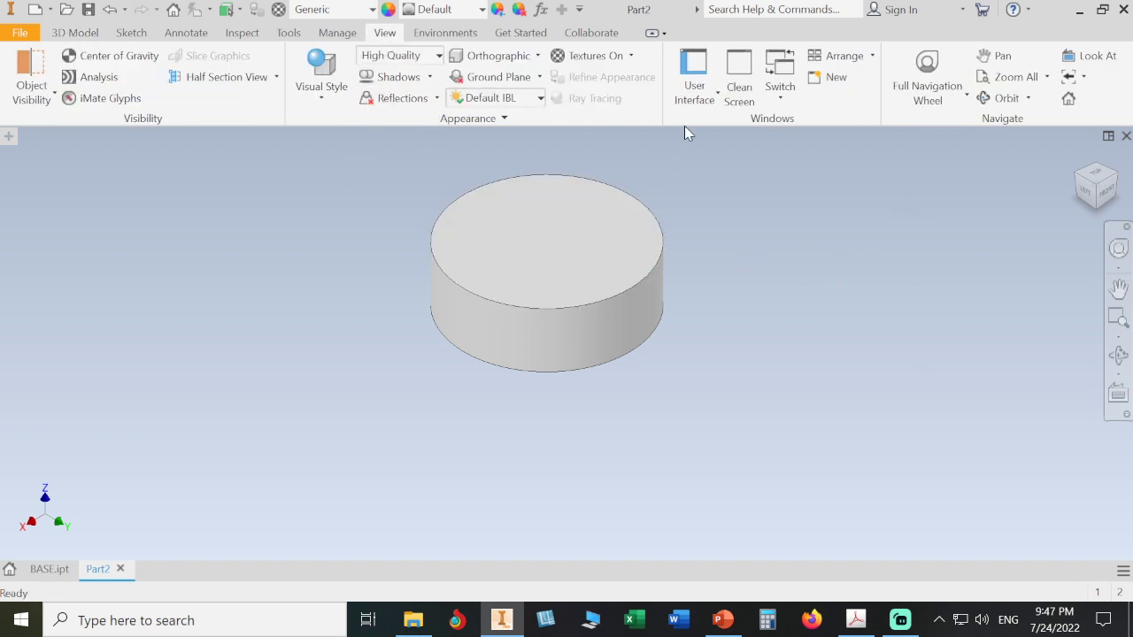
click(697, 100)
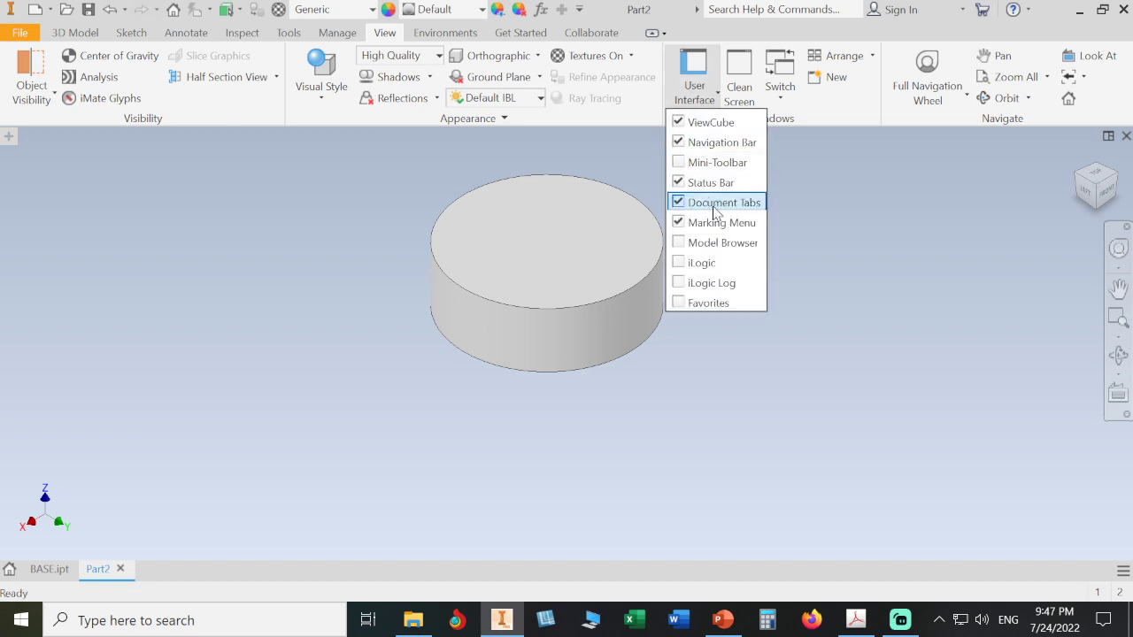
click(740, 246)
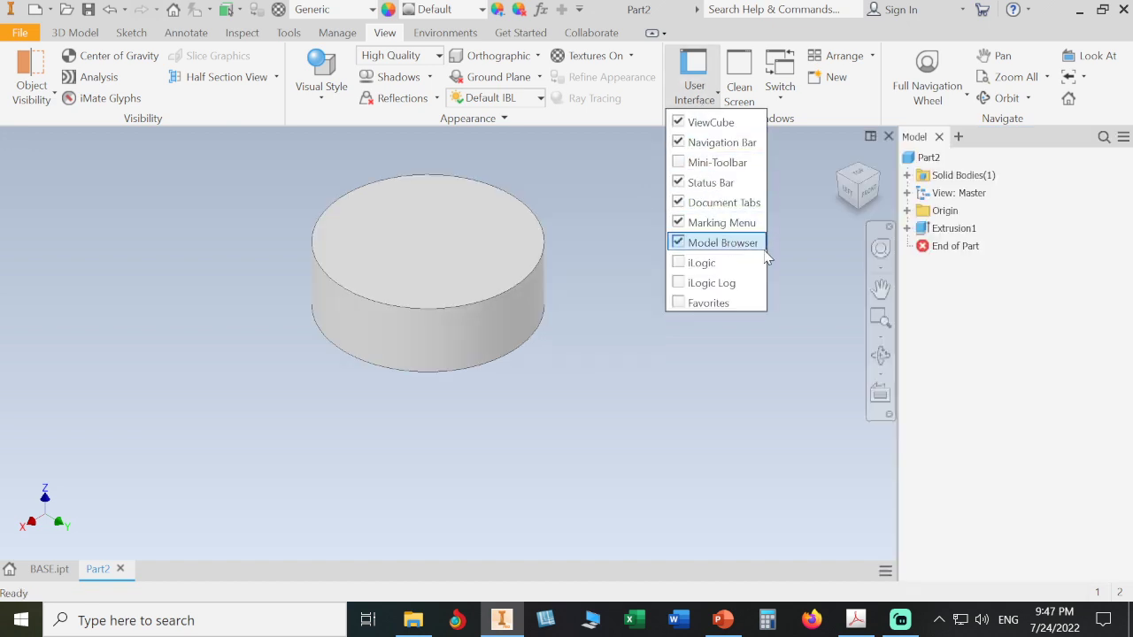
click(787, 374)
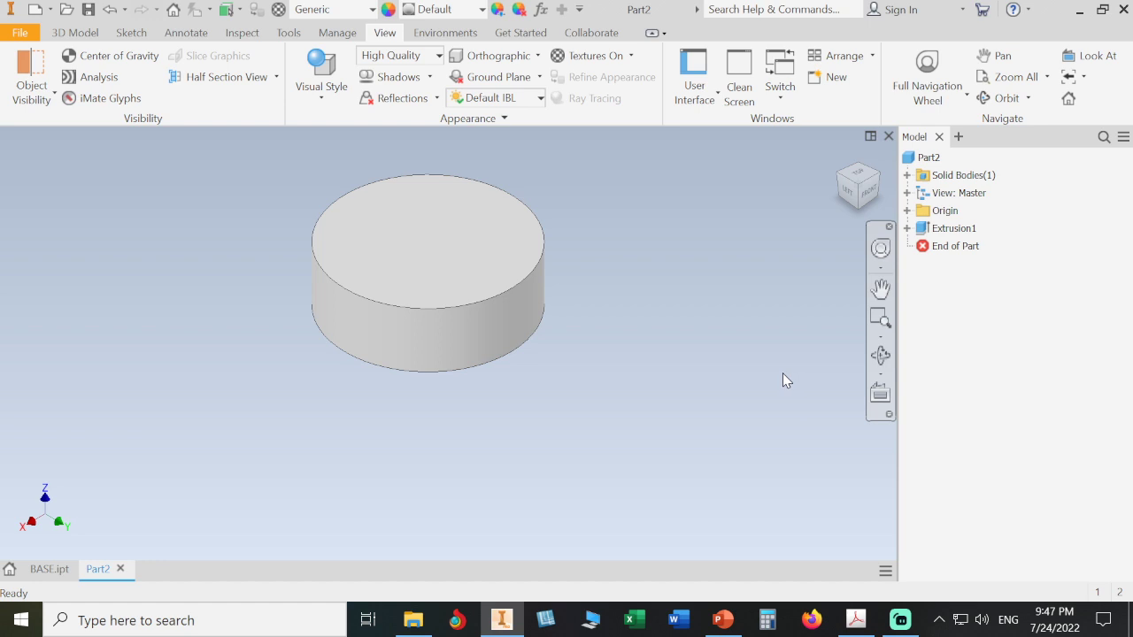
middle_click(764, 369)
middle_click(764, 369)
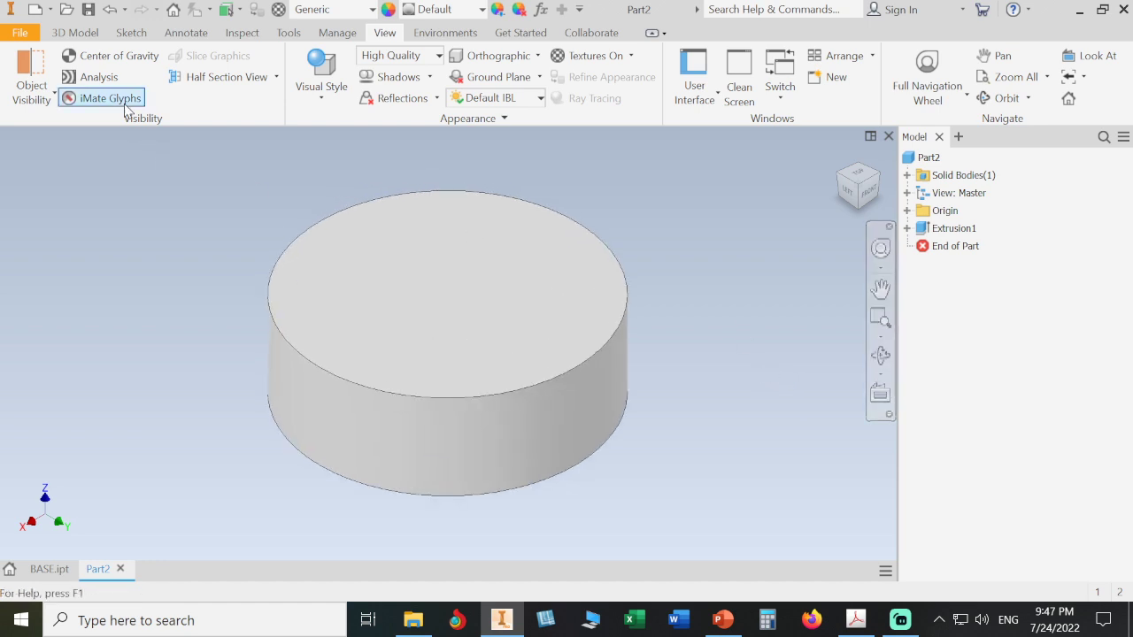
Save the part as COLLAR in the 02. SWIVEL HEAD BRACKET folder, replacing the existing file
click(88, 10)
click(229, 147)
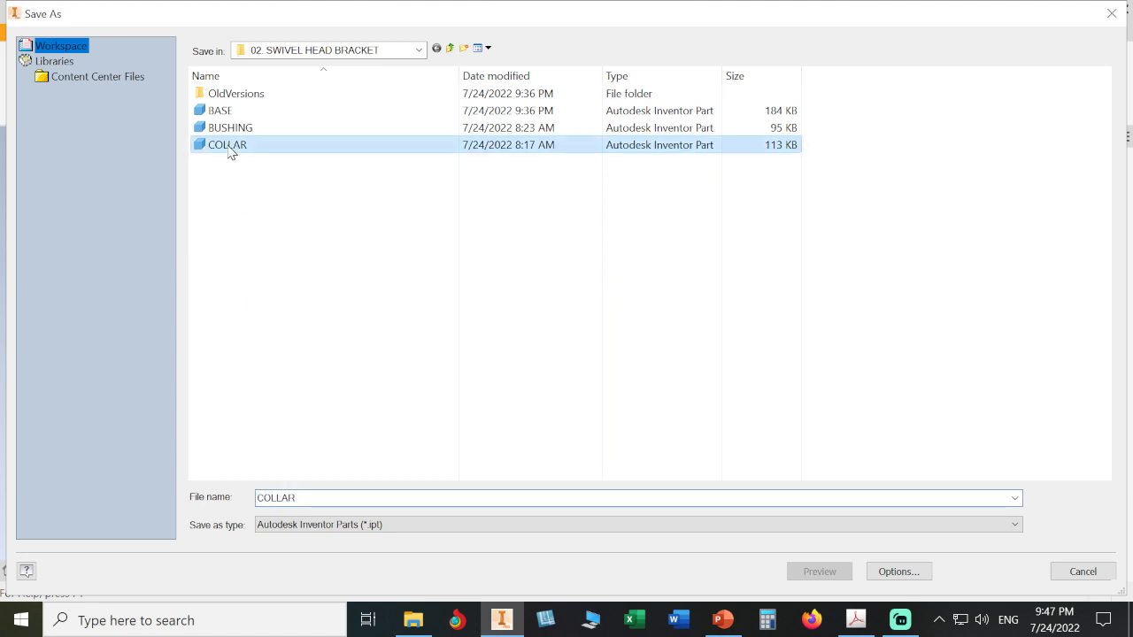
click(1007, 572)
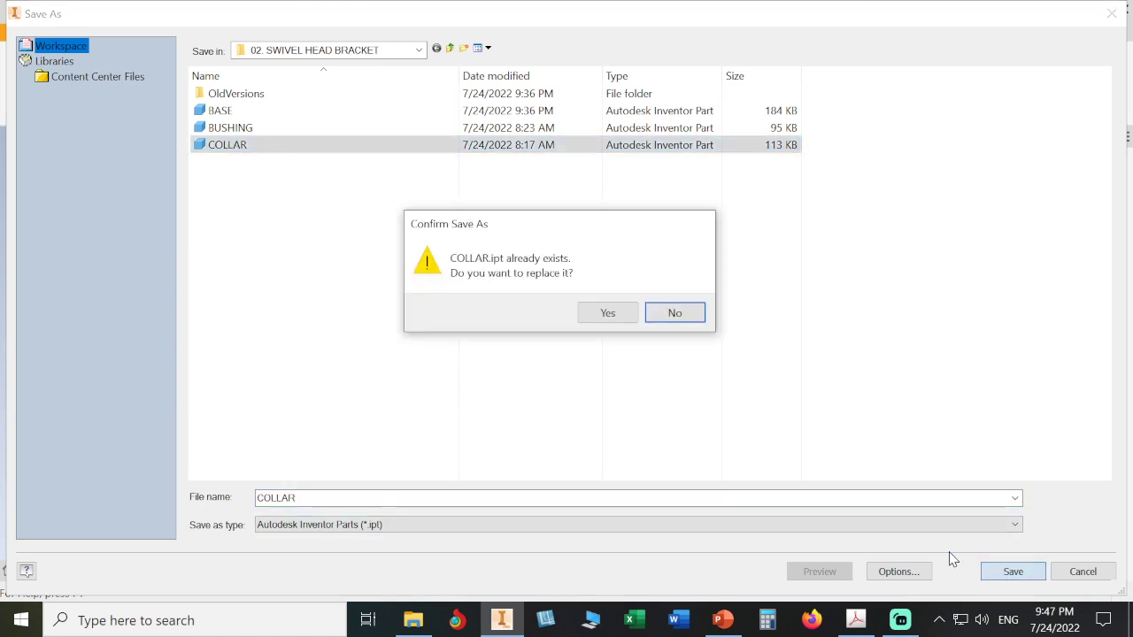
click(613, 316)
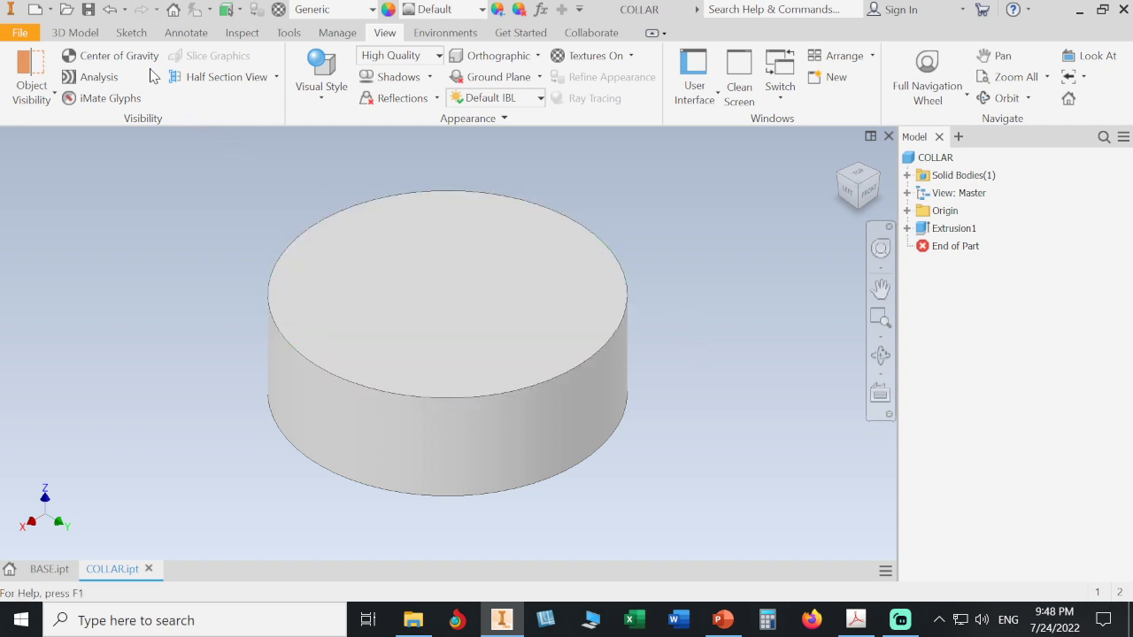
Set up a 20 mm diameter through-all hole on the collar's top face, concentric with its outer circular edge
click(92, 33)
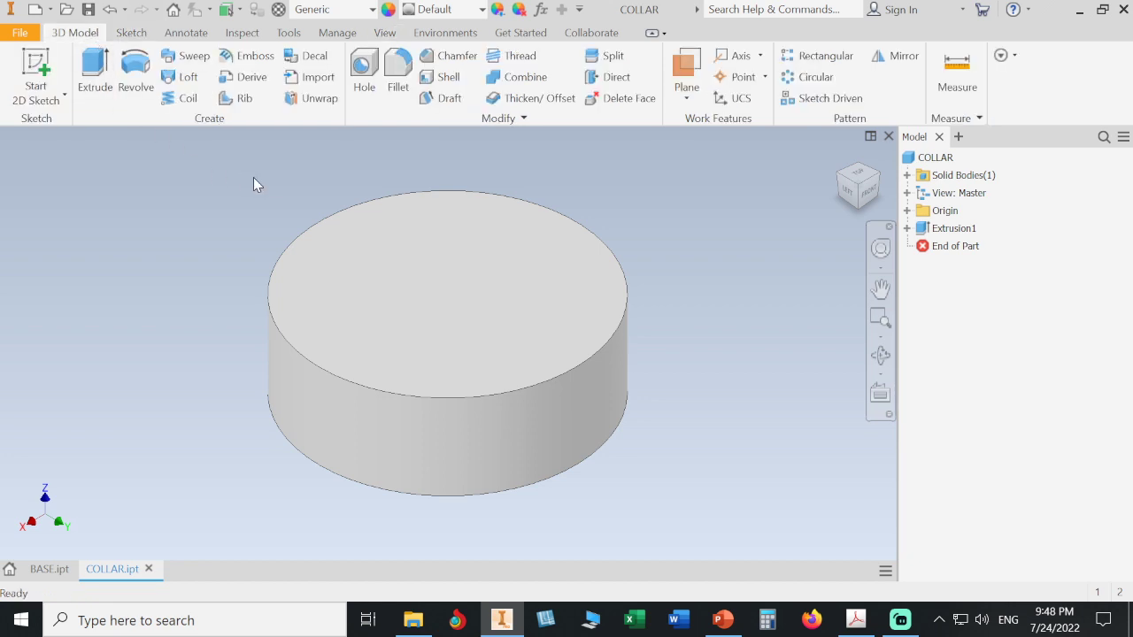
click(363, 75)
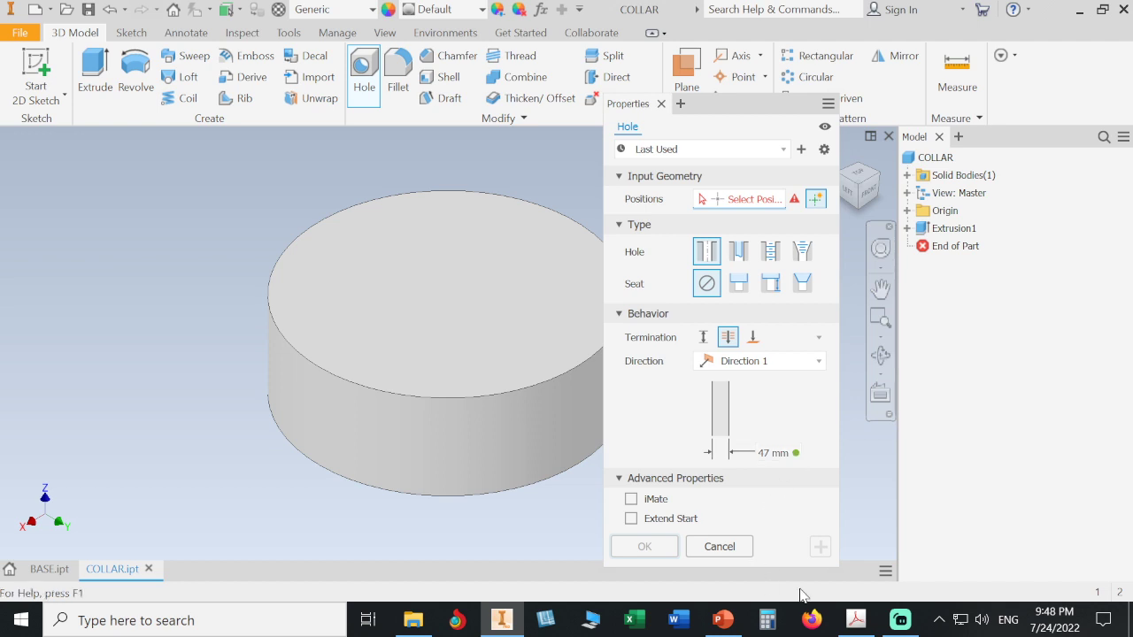
click(856, 620)
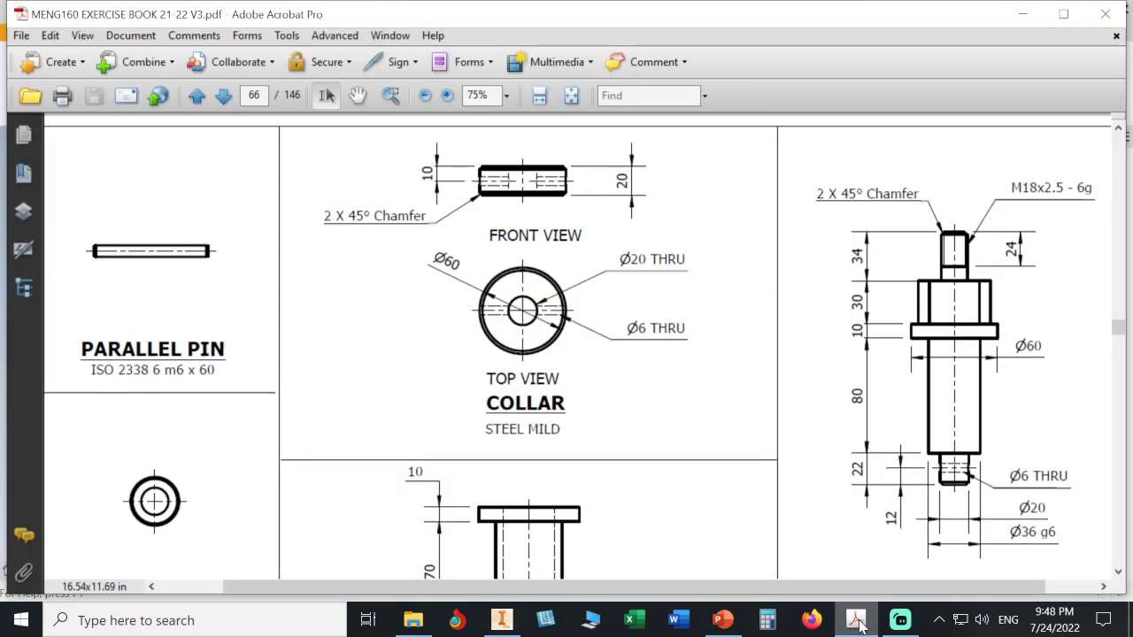
click(856, 621)
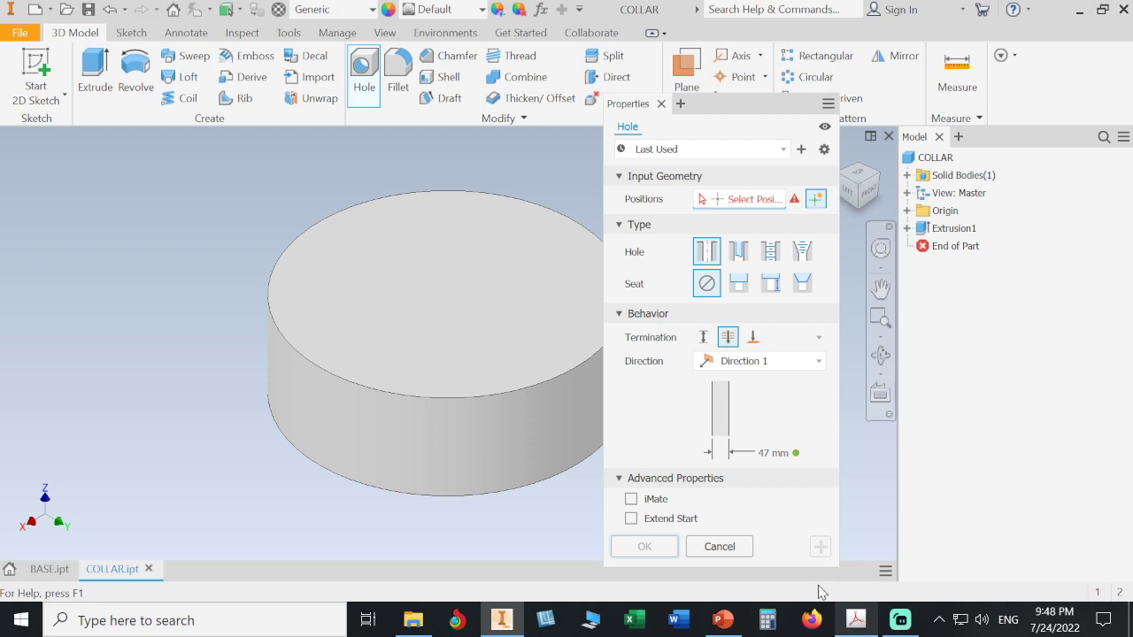
click(769, 455)
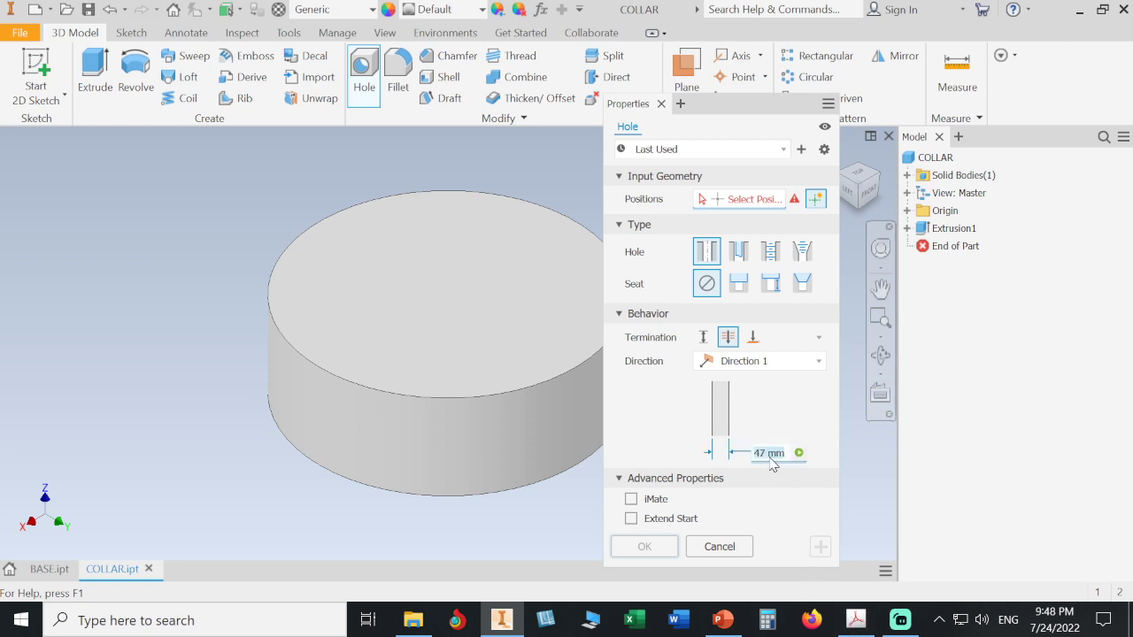
text(20)
click(466, 280)
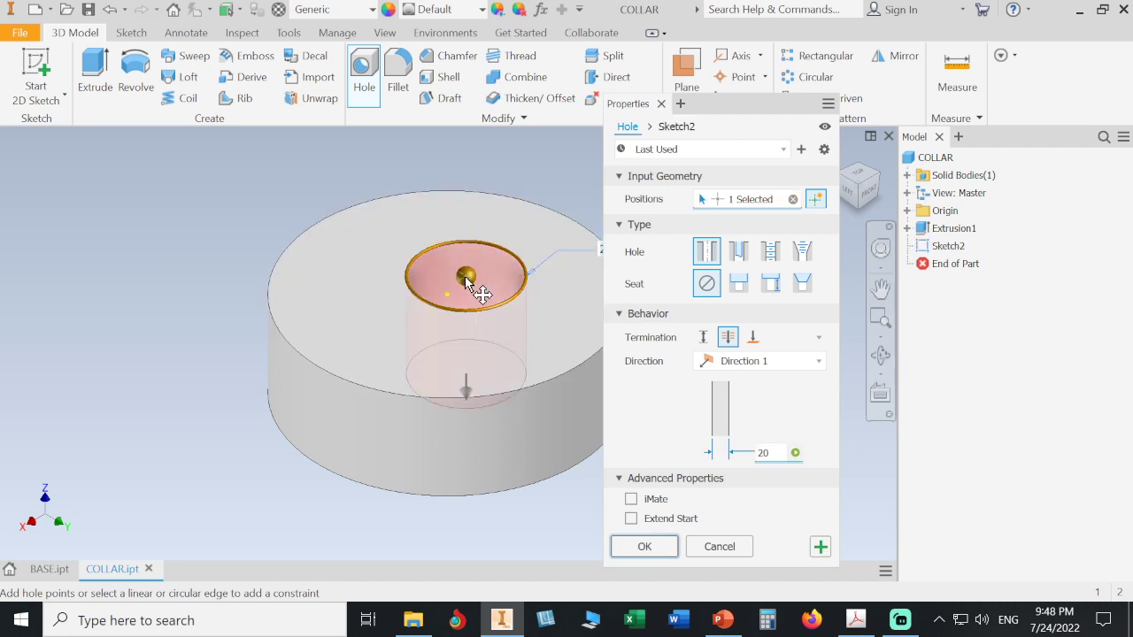
click(459, 398)
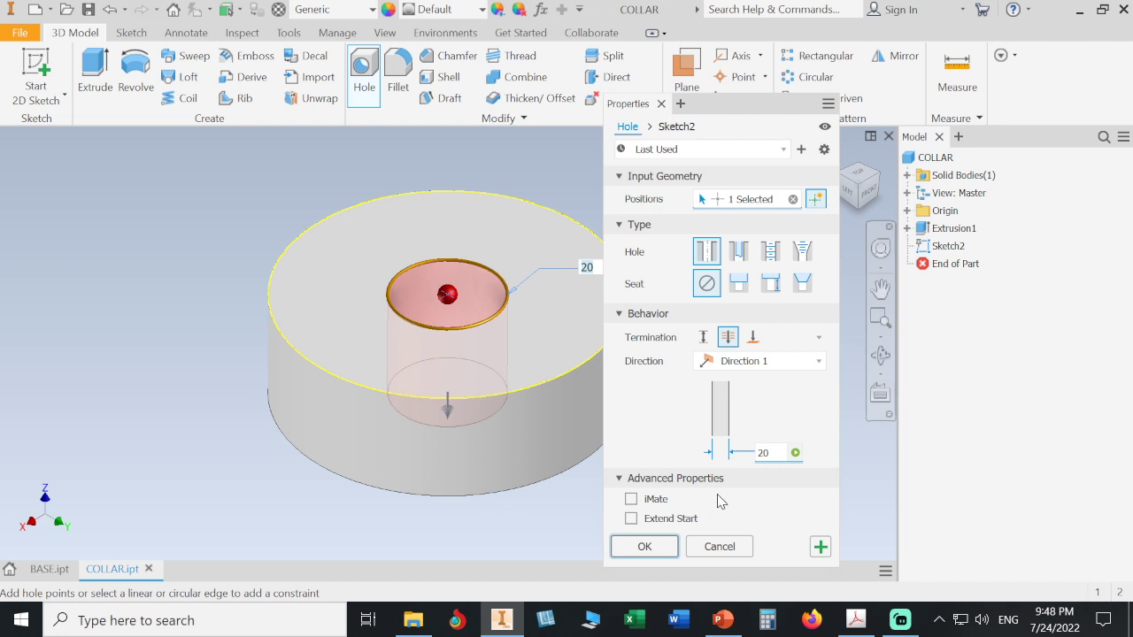
Set the hole diameter's tolerance type to Default and create the hole
click(795, 453)
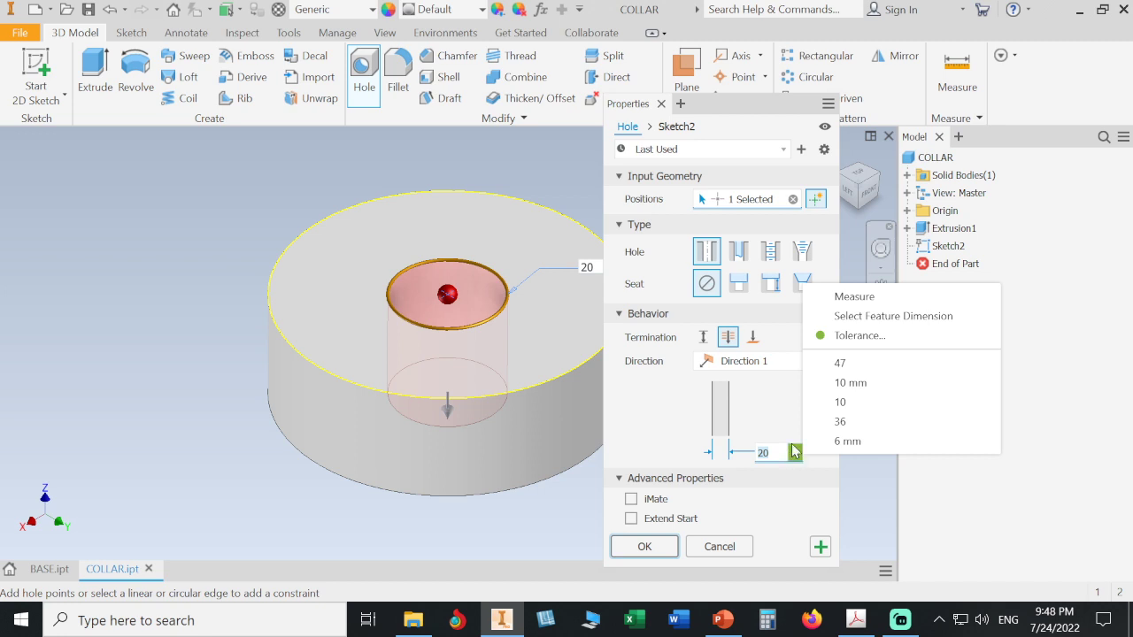
click(856, 342)
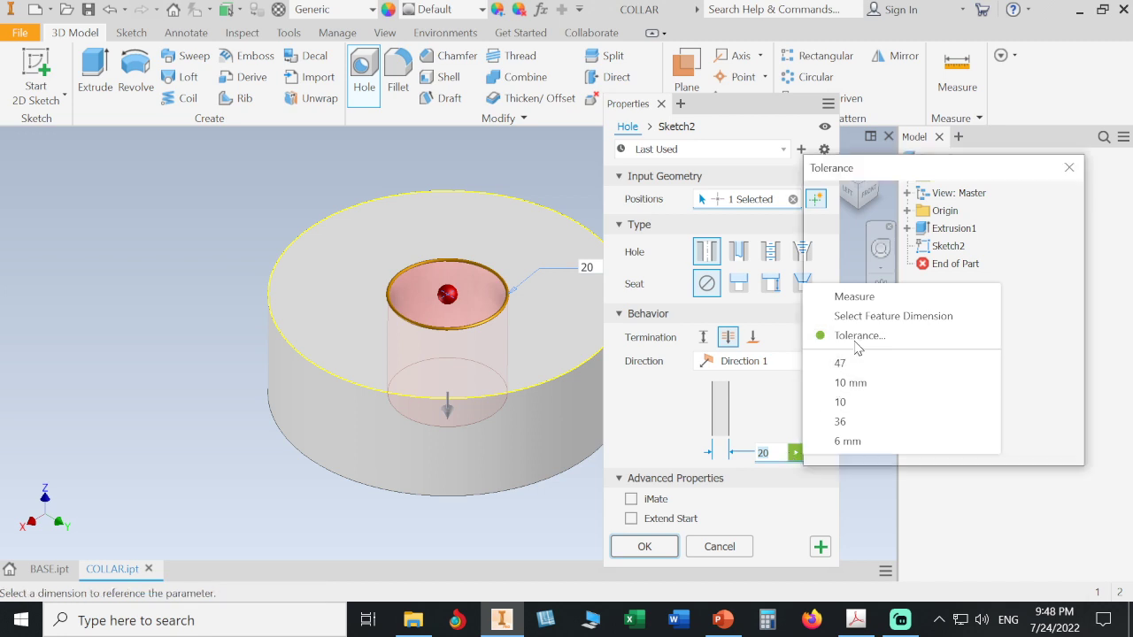
click(945, 332)
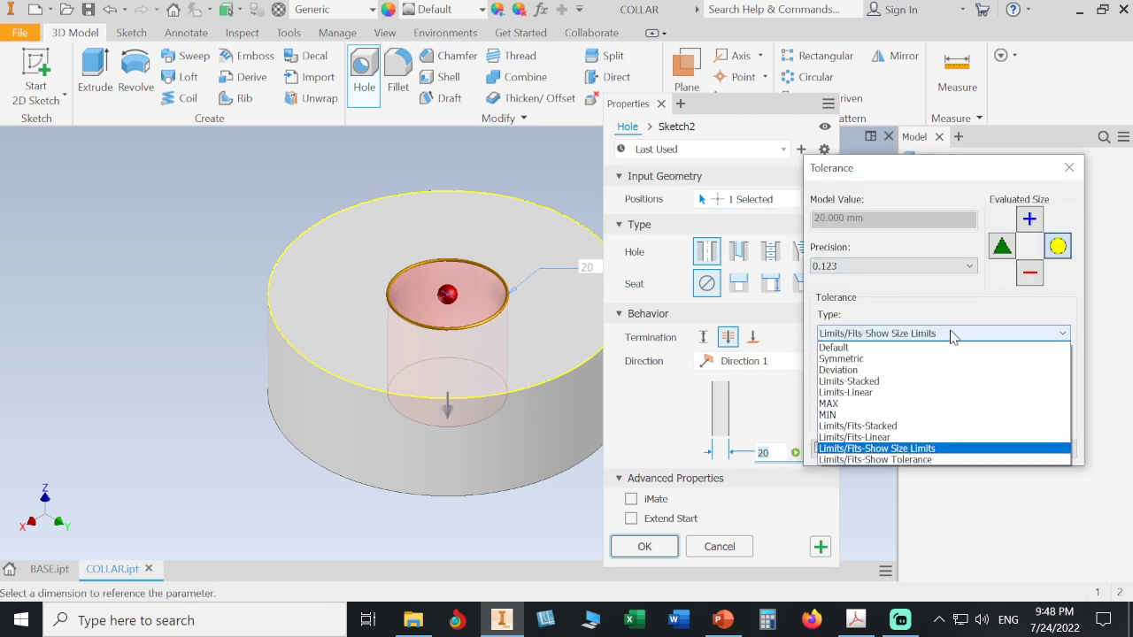
click(929, 355)
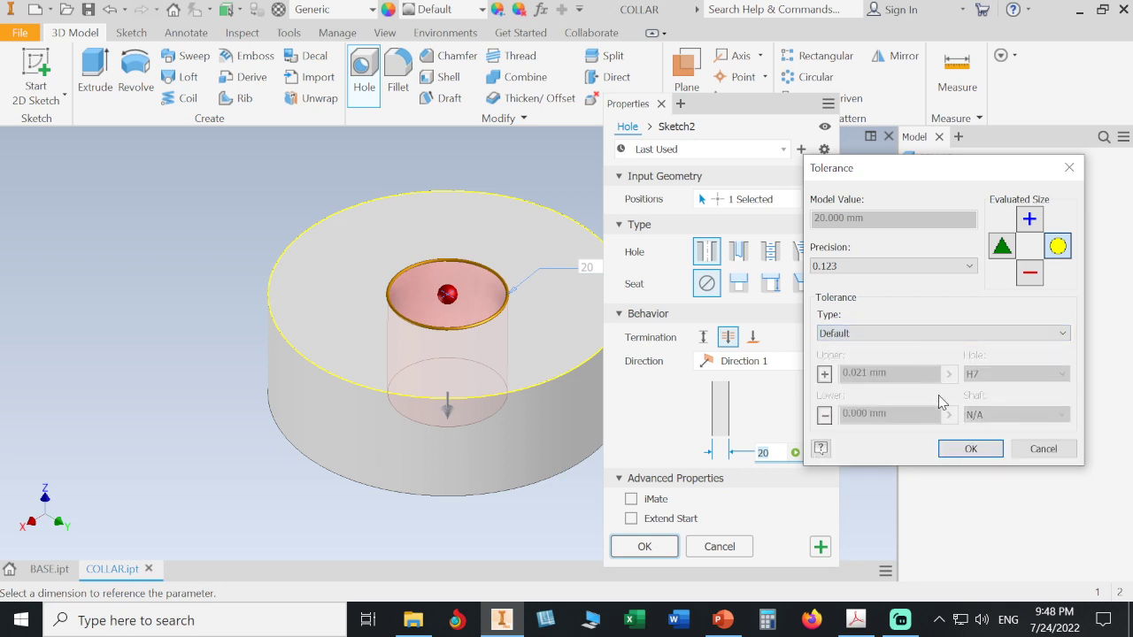
click(965, 448)
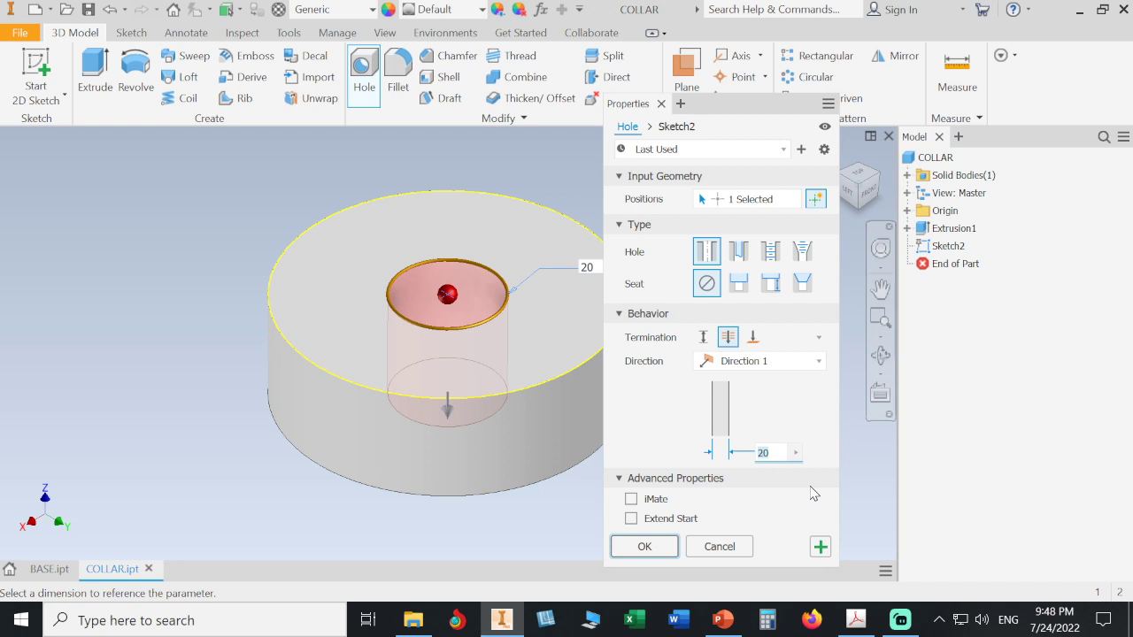
click(645, 547)
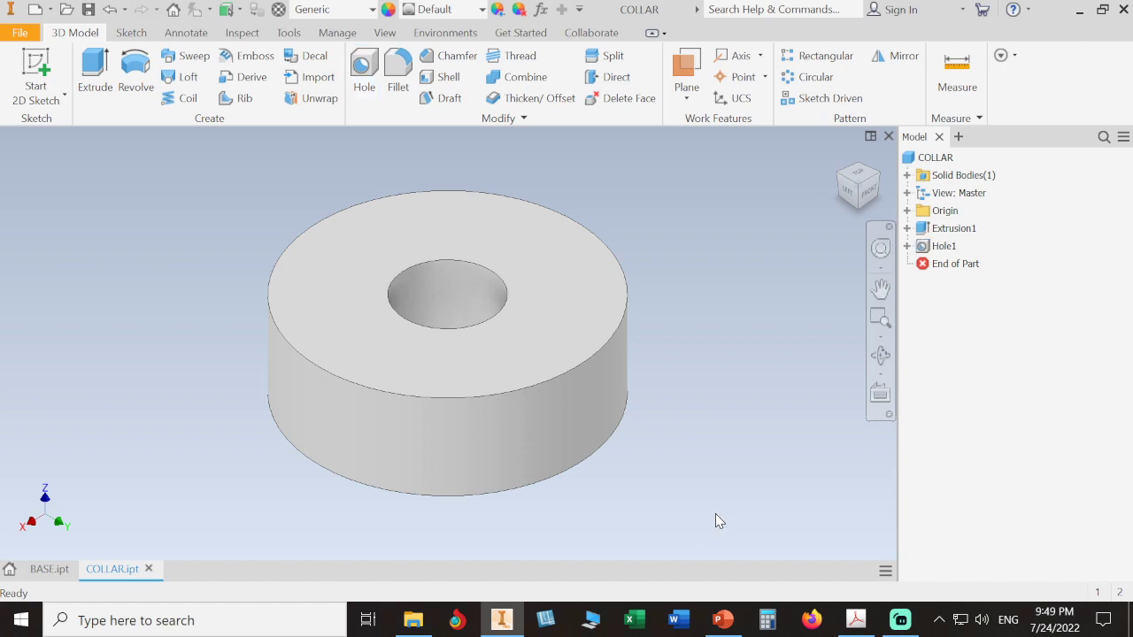
click(856, 619)
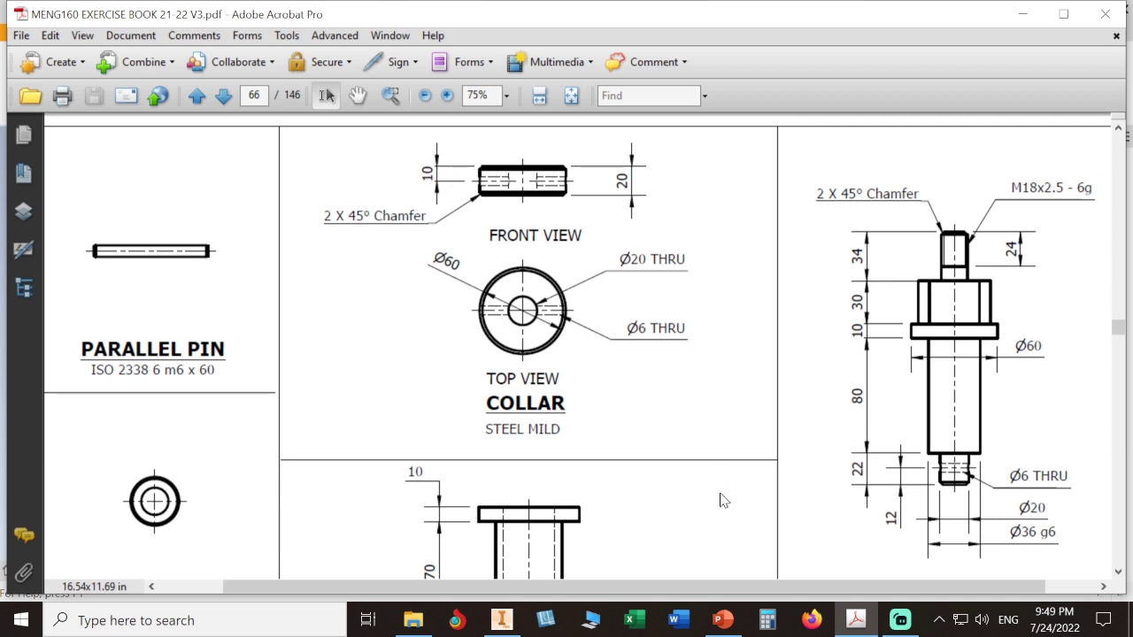
click(501, 621)
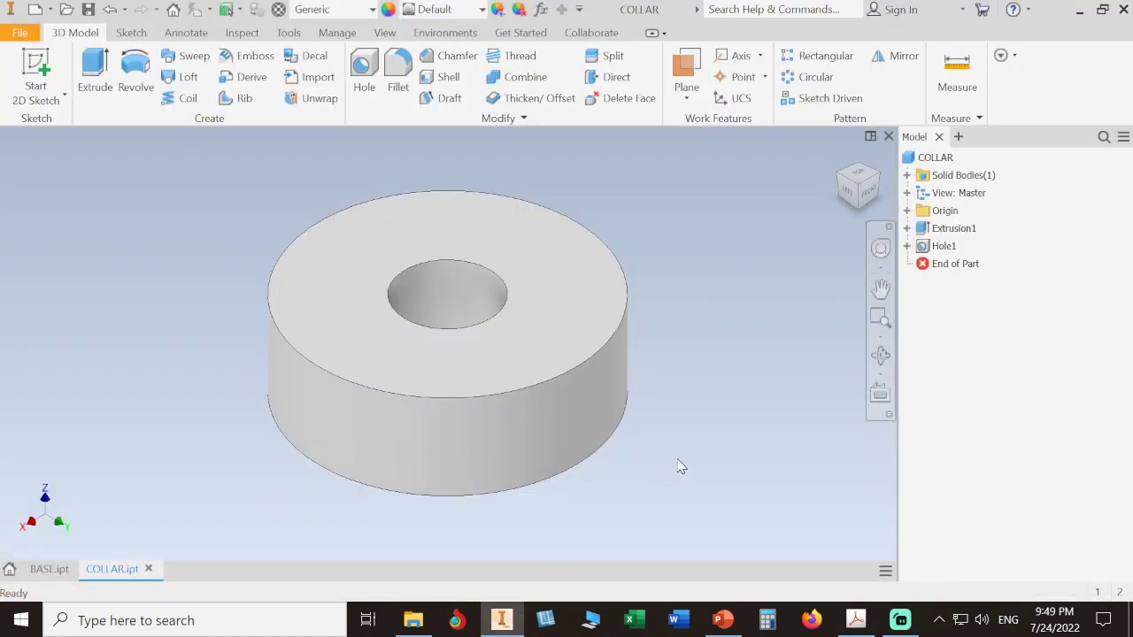
click(367, 77)
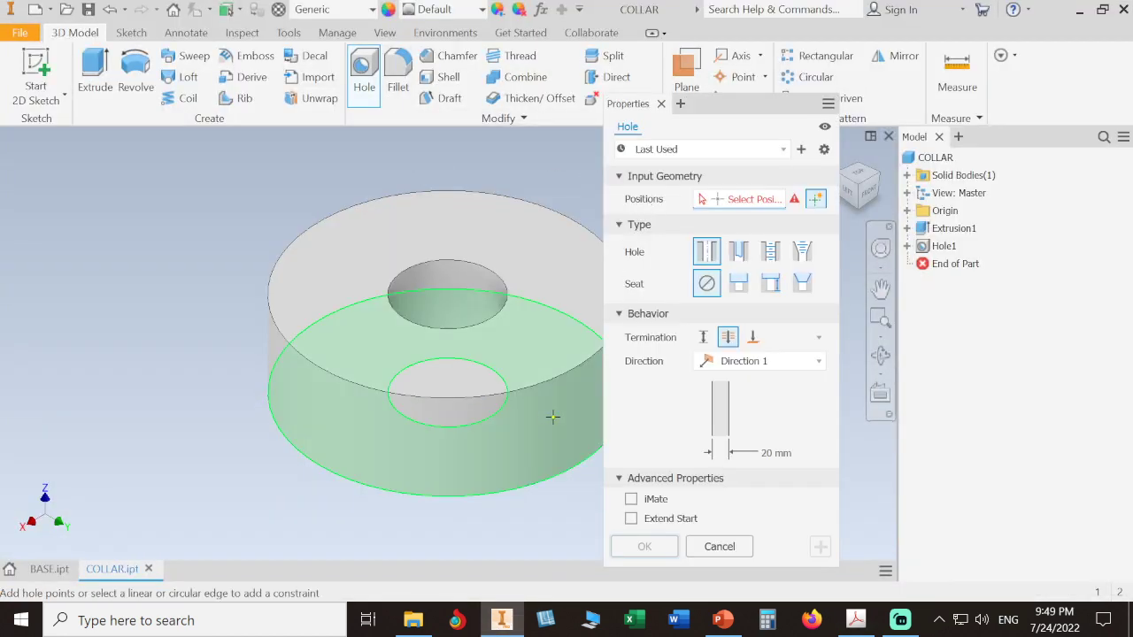
click(544, 419)
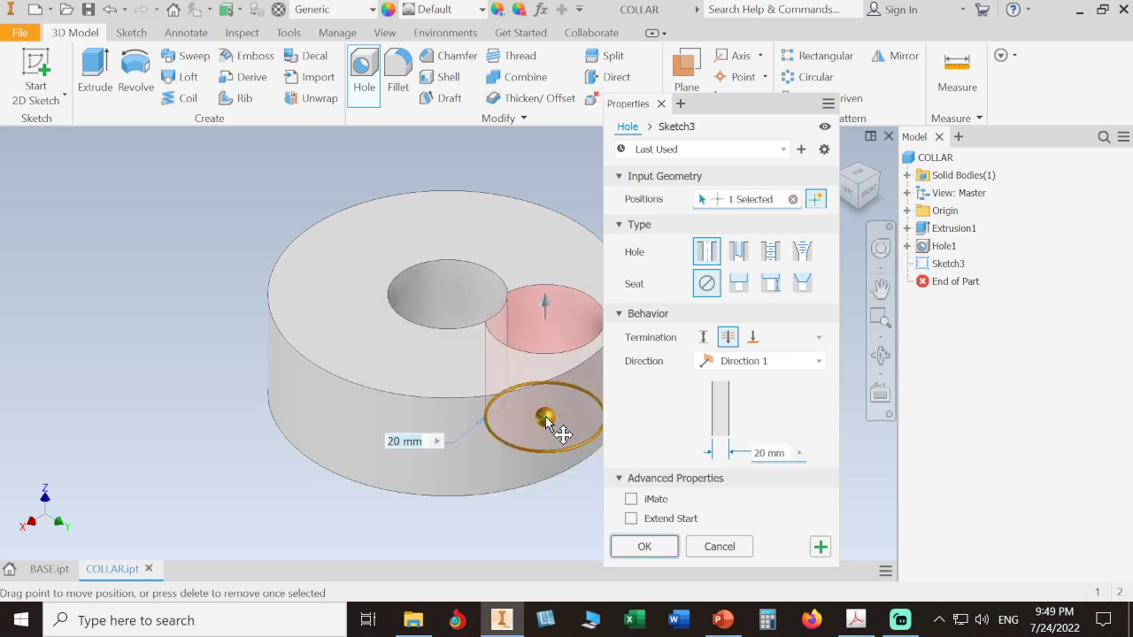
click(455, 367)
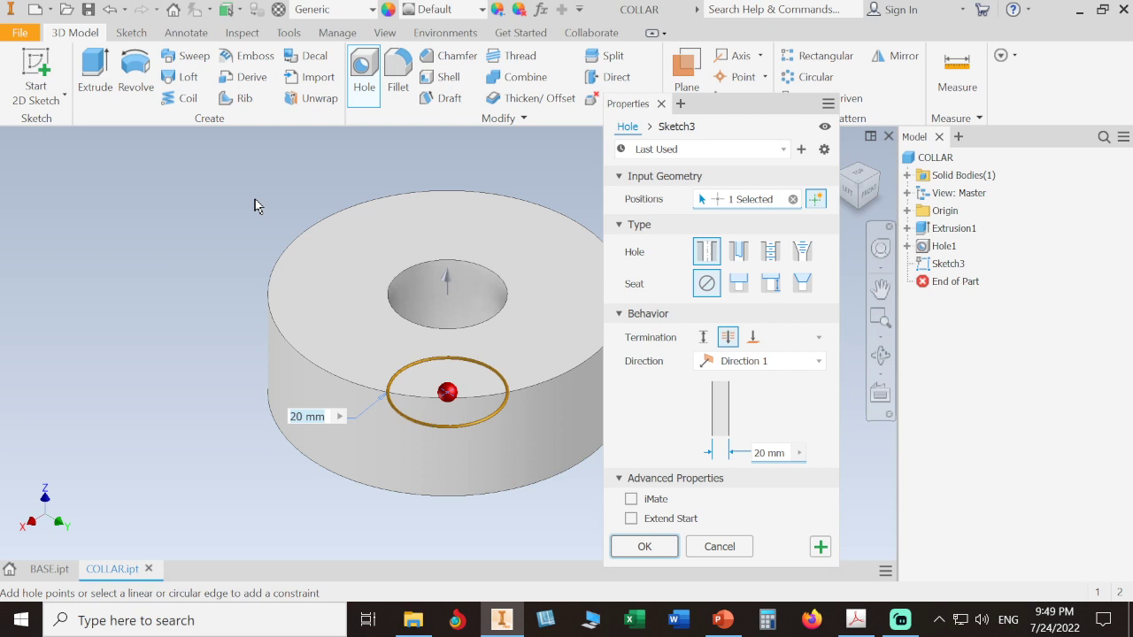
key(Escape)
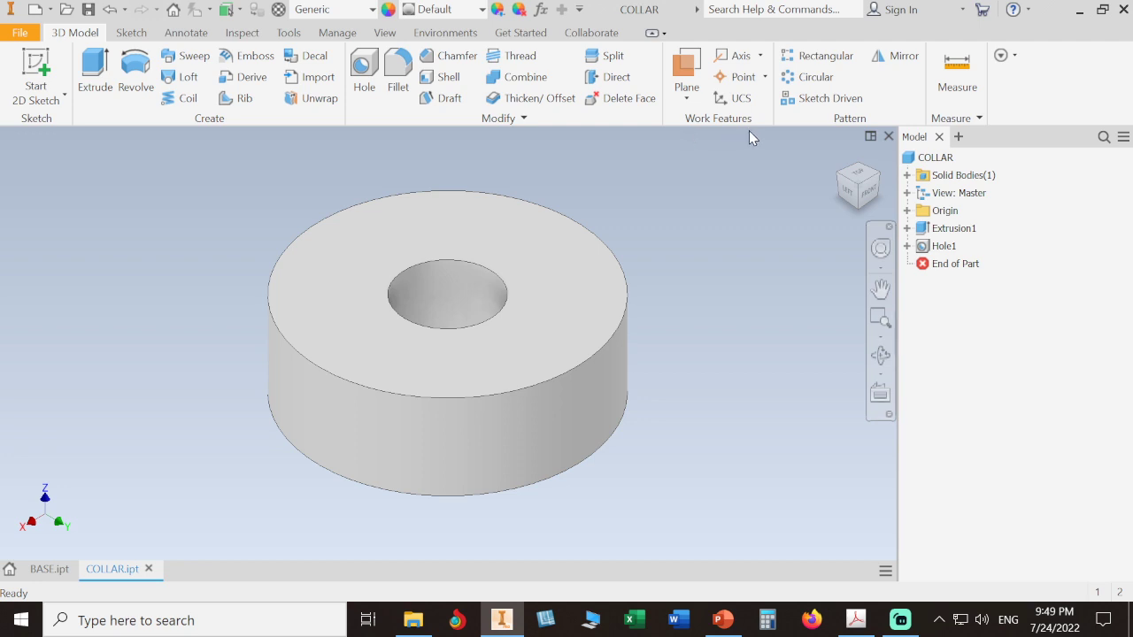
Create a work plane offset 41 mm from the XZ plane, in front of the collar
click(688, 99)
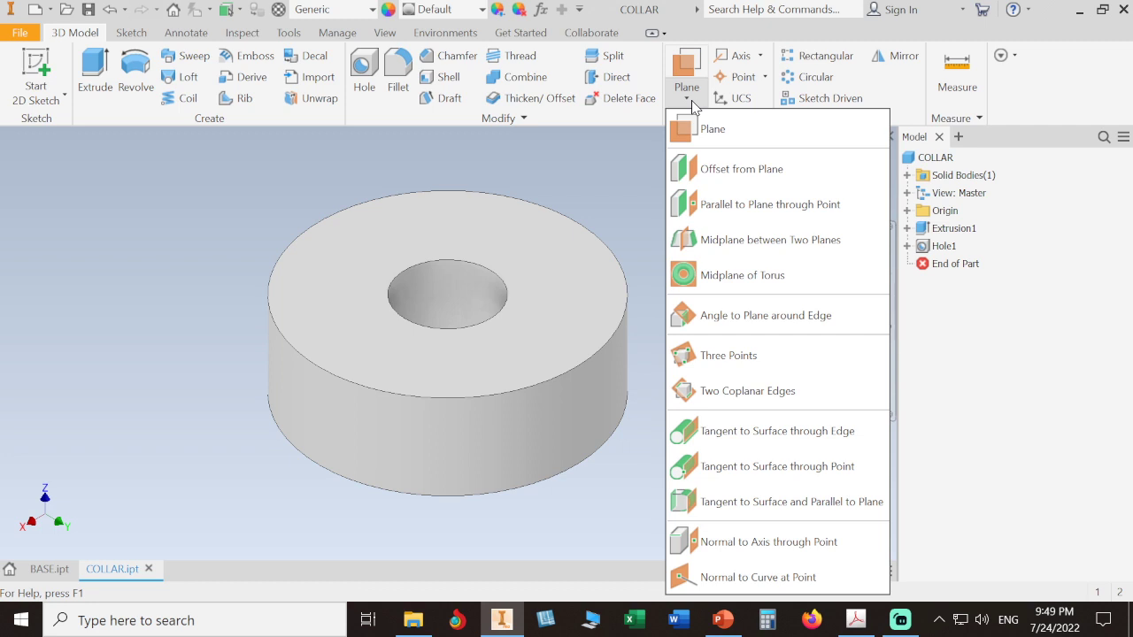
click(608, 189)
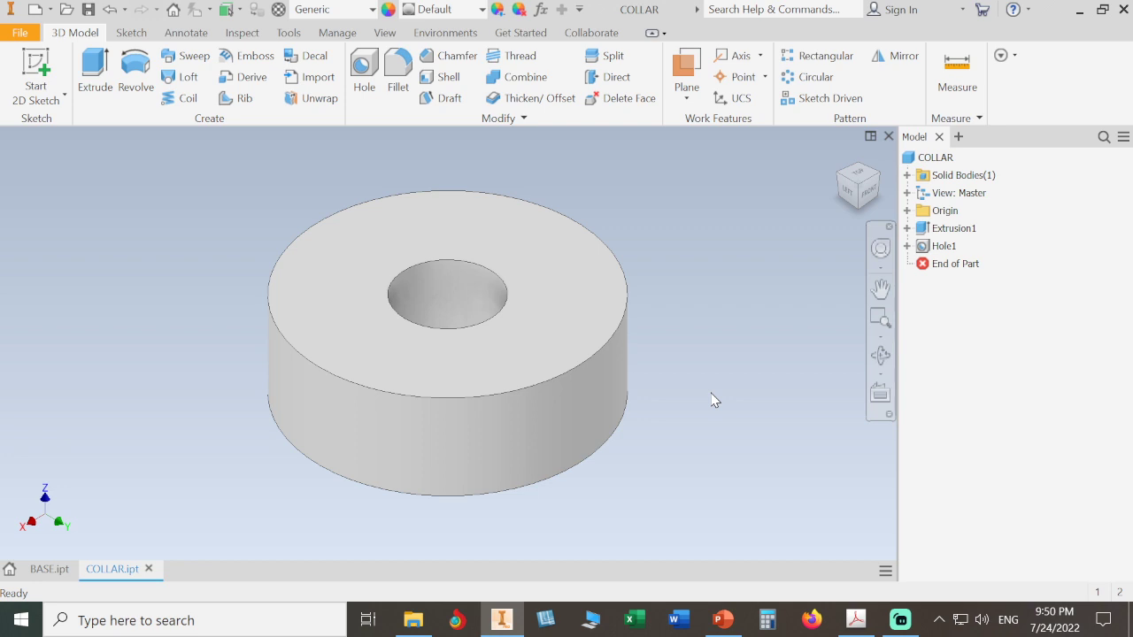
click(684, 106)
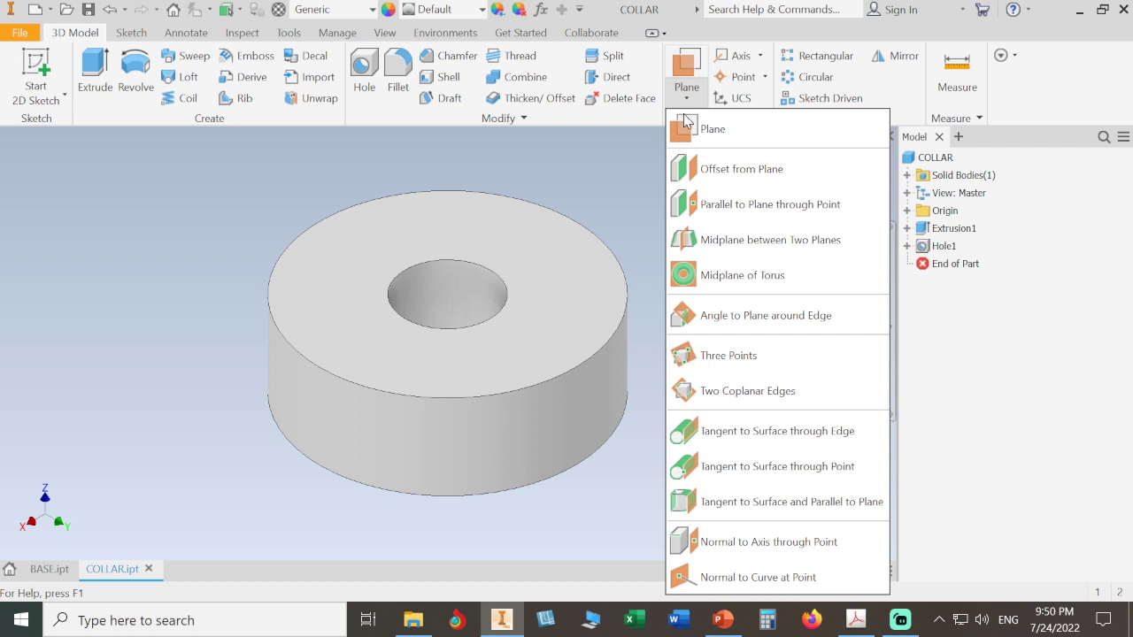
click(716, 169)
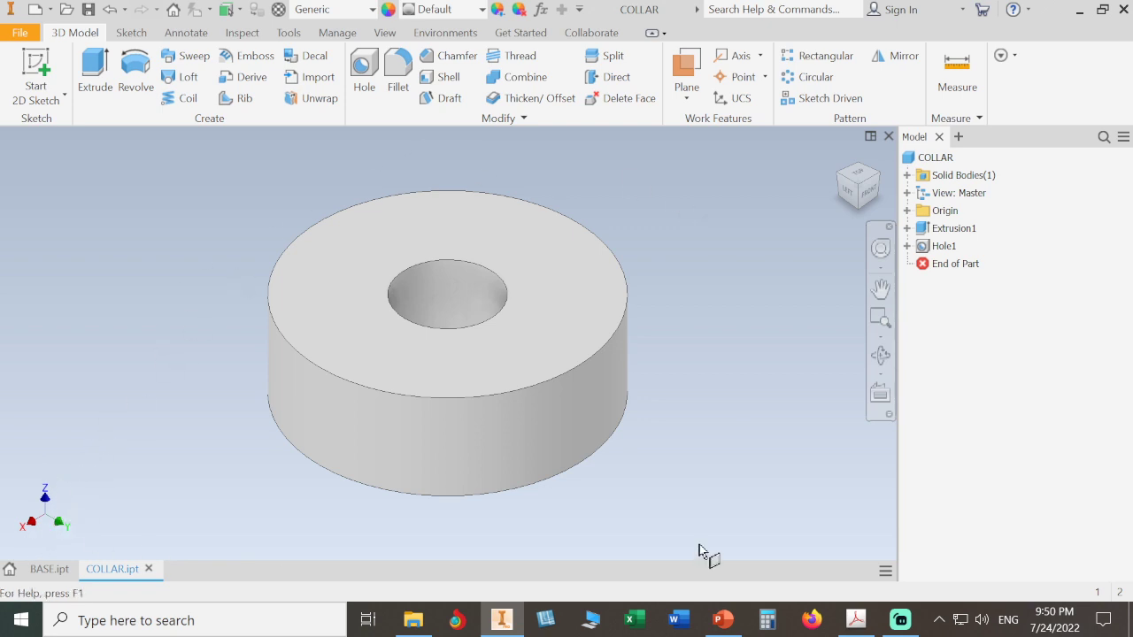
click(907, 212)
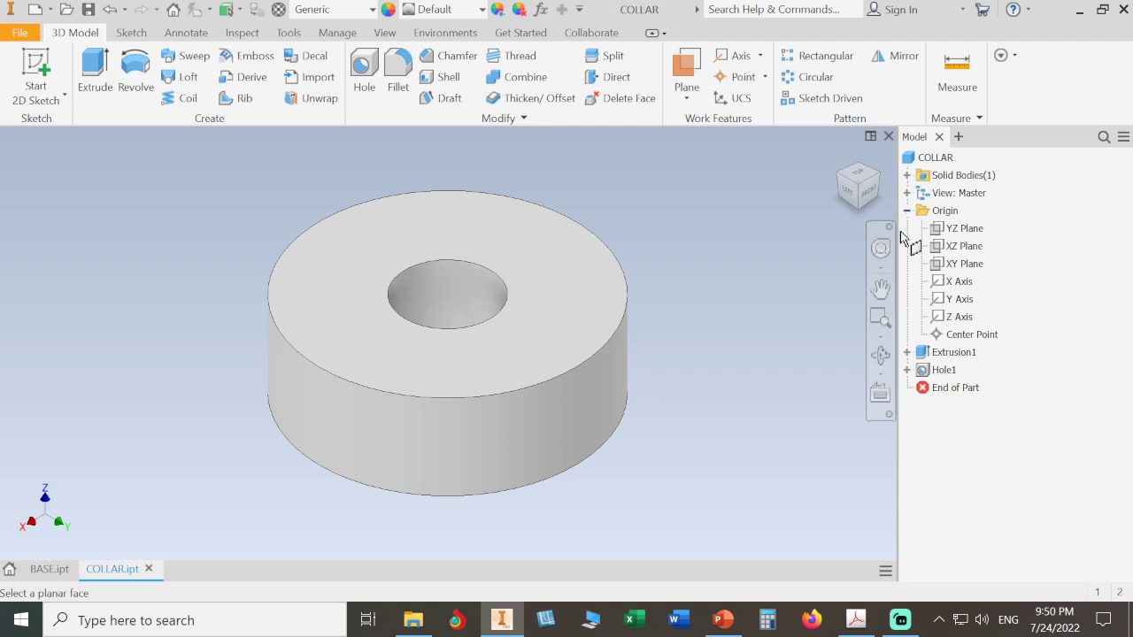
click(964, 247)
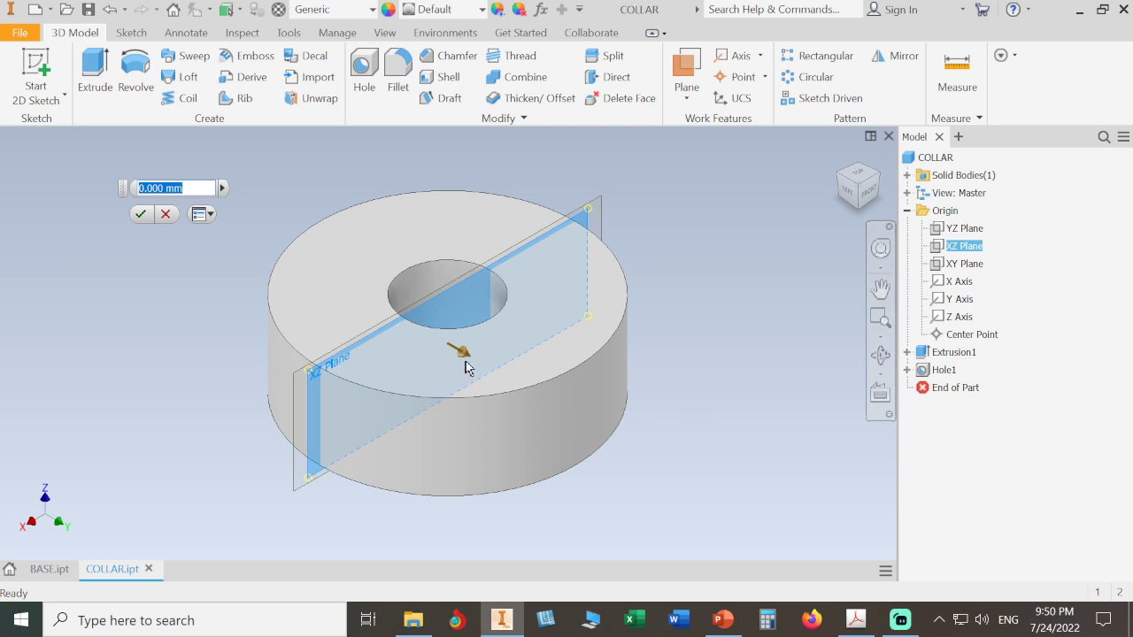
drag(467, 363, 247, 314)
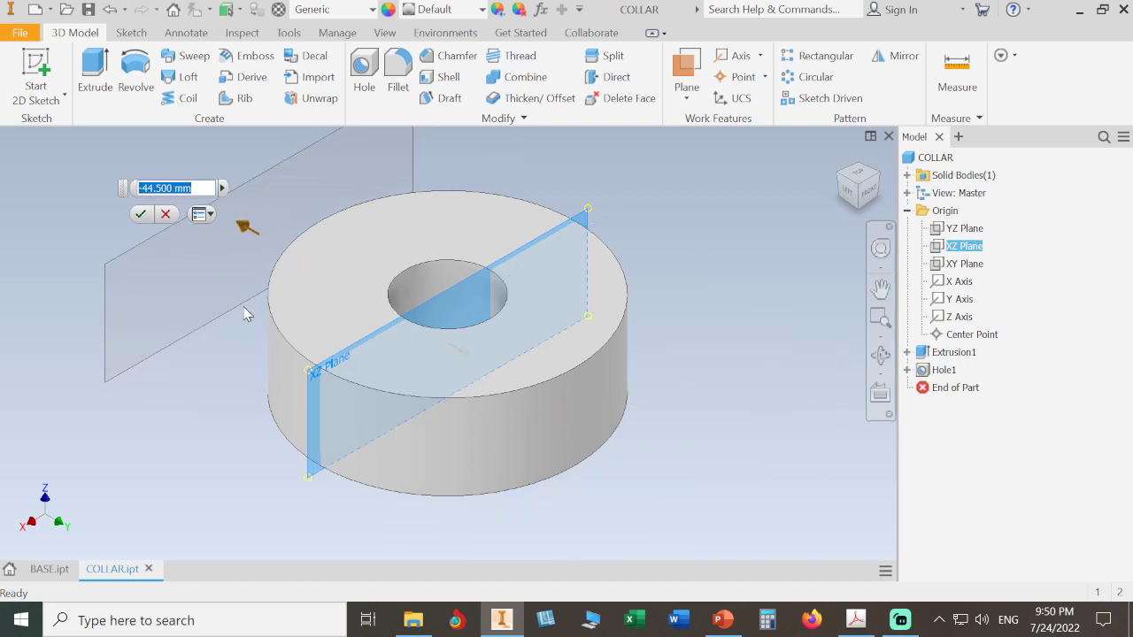
drag(247, 314, 629, 491)
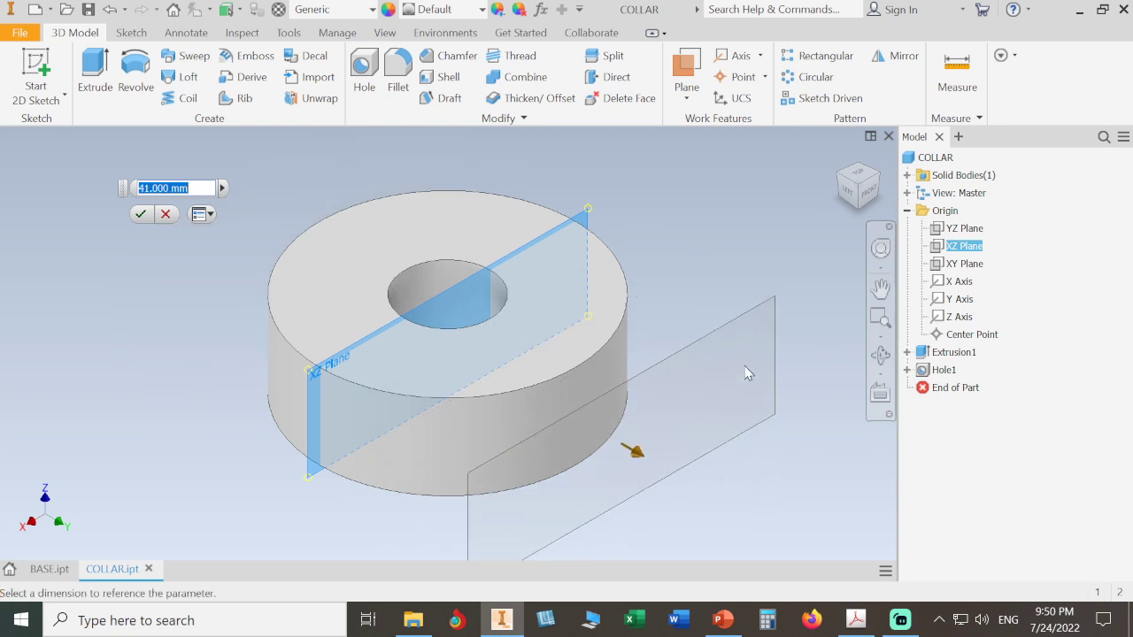
click(861, 181)
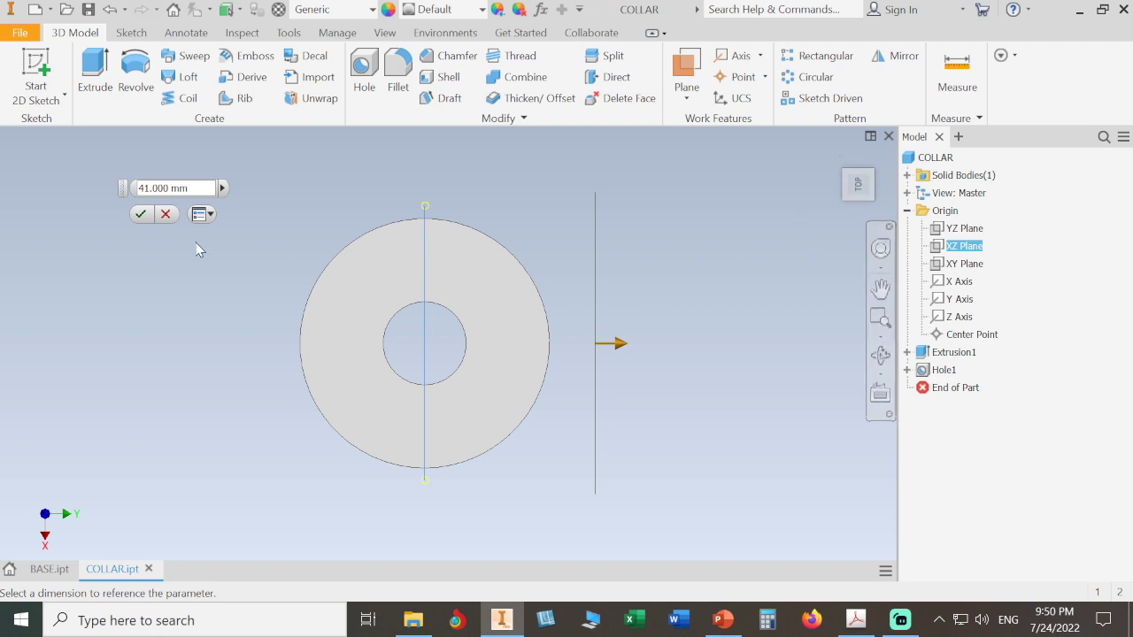
click(140, 214)
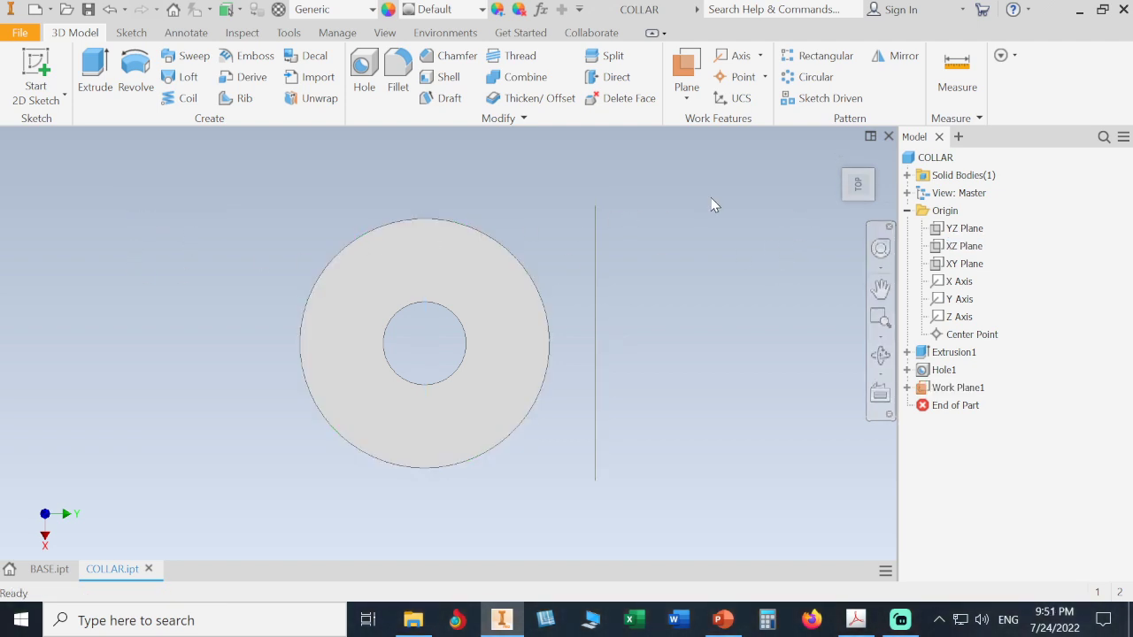
Start a 2D sketch on the offset work plane and project the Z axis into it
click(841, 158)
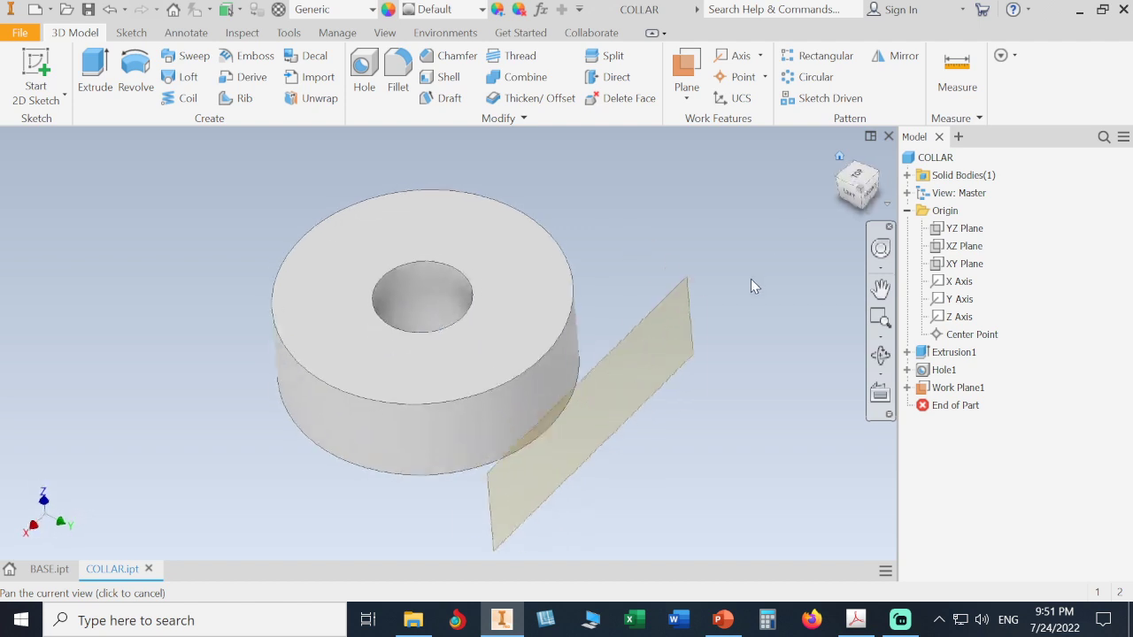
click(705, 309)
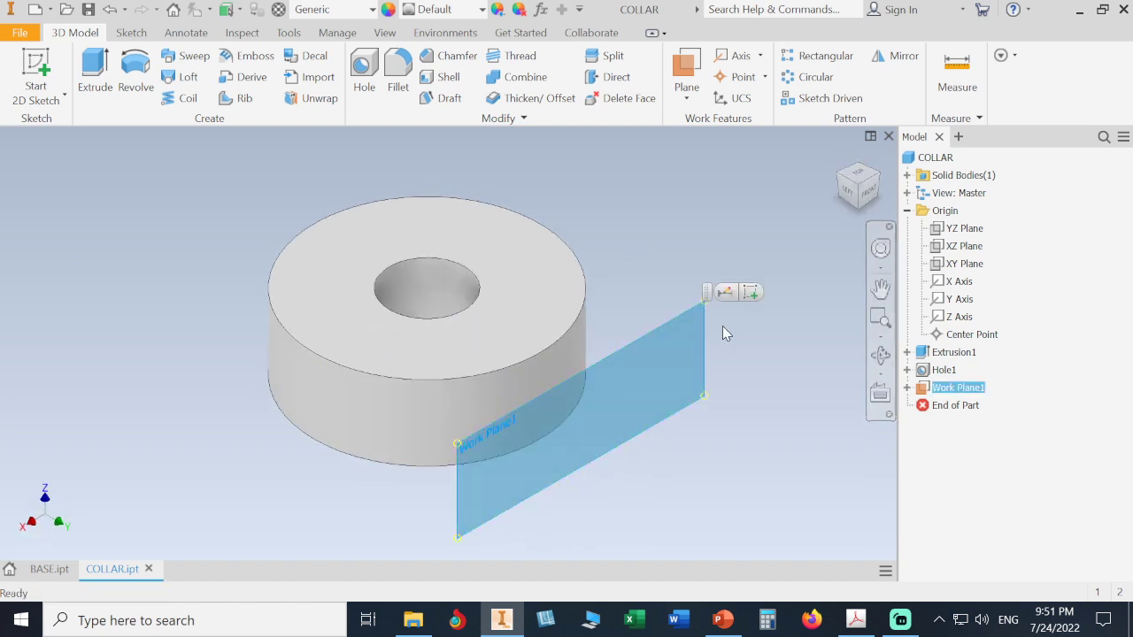
click(748, 293)
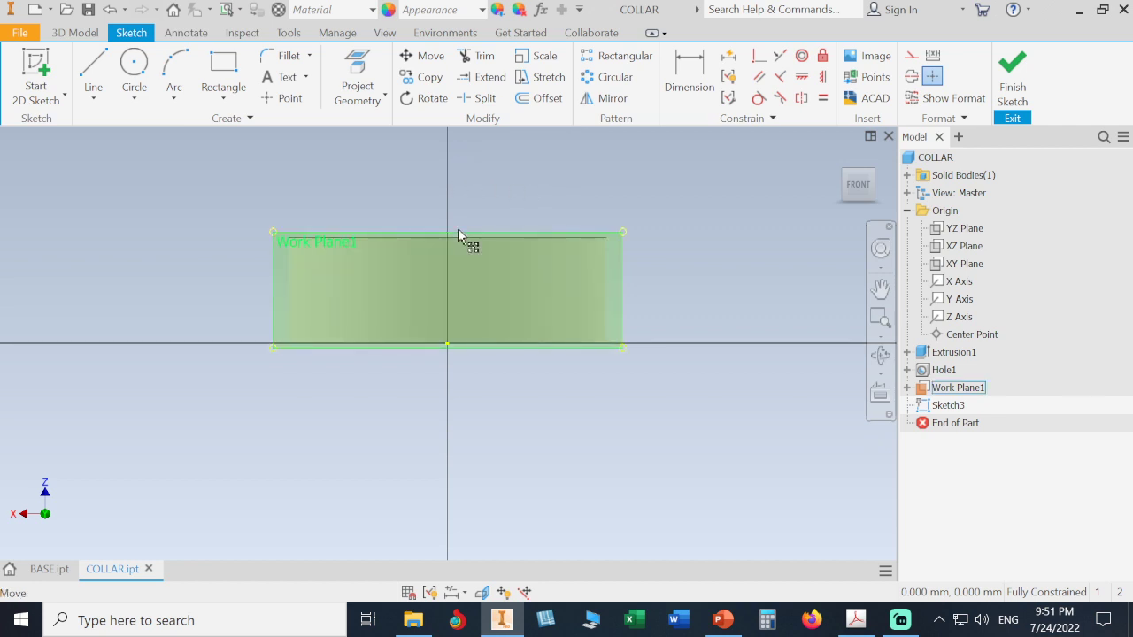
click(333, 102)
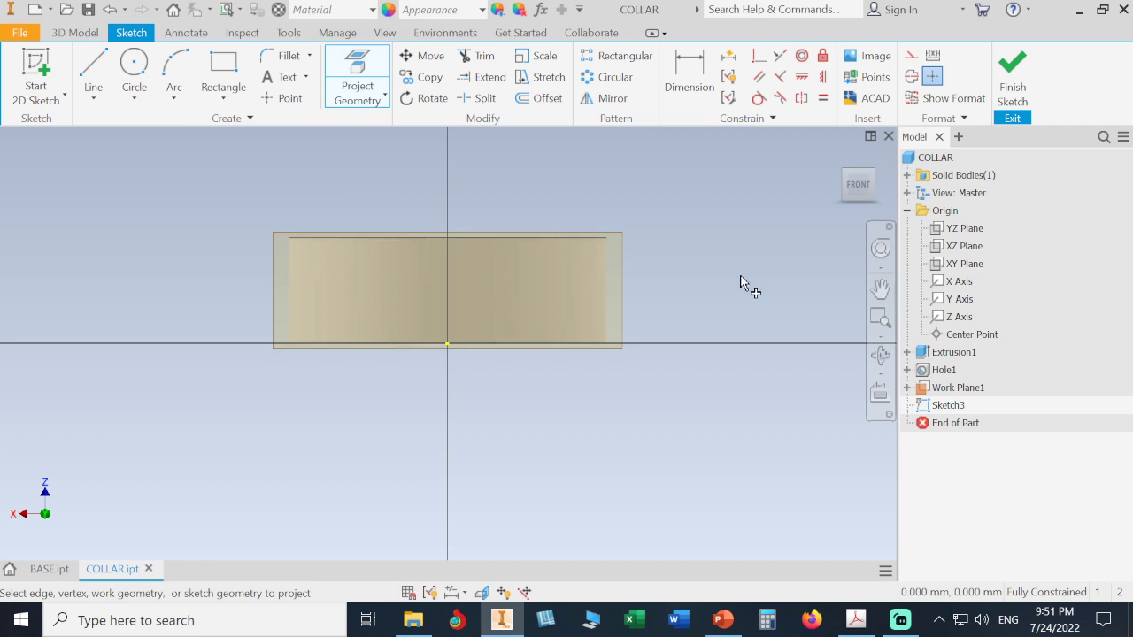
click(940, 317)
key(Escape)
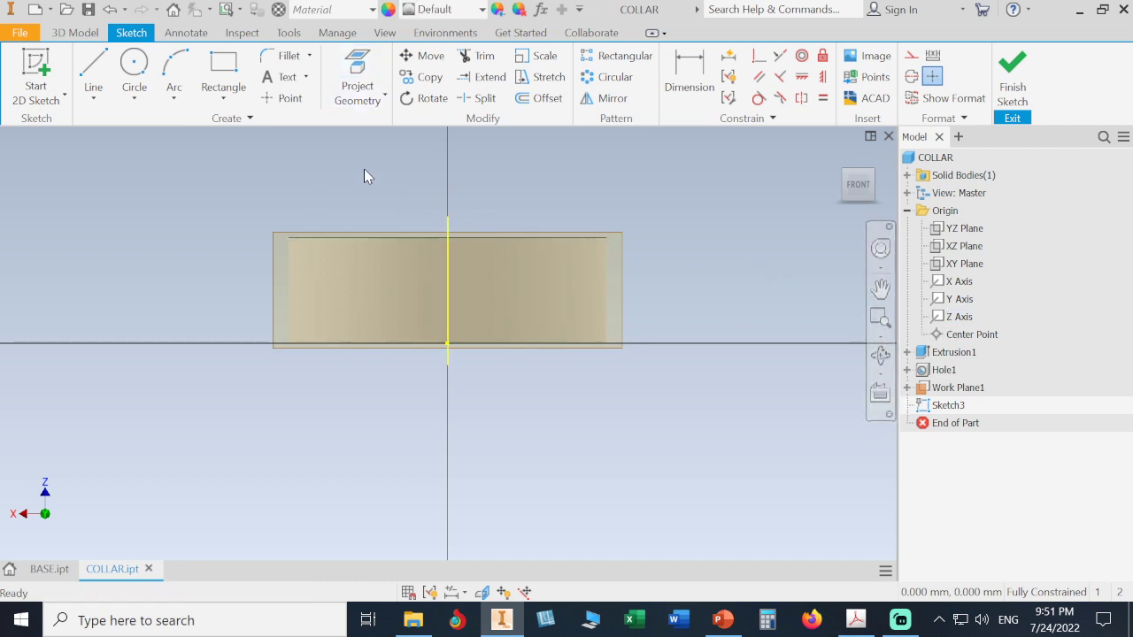
Place a sketch point on the projected Z axis, dimension it 10 mm below the collar's top edge, and finish the sketch
click(283, 98)
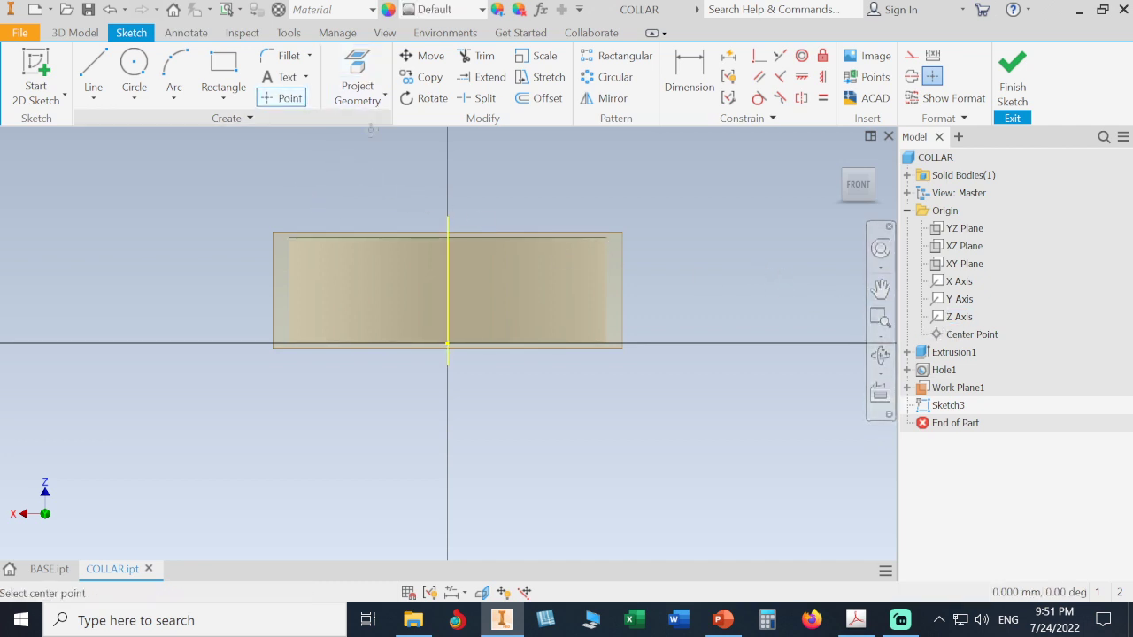
click(447, 291)
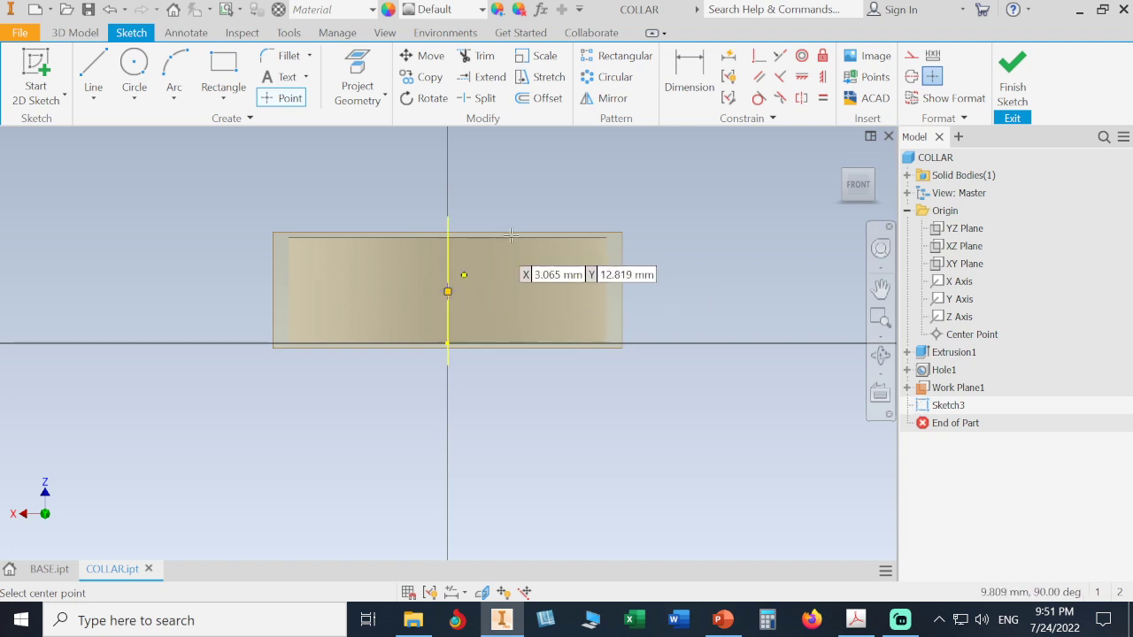
click(686, 74)
click(586, 239)
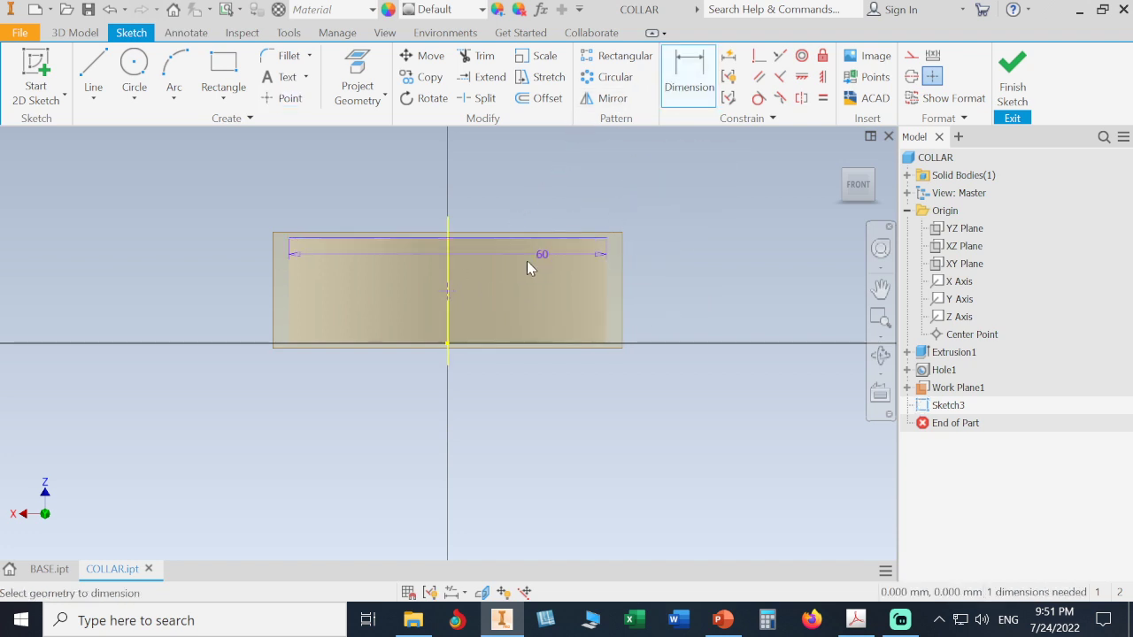
click(453, 296)
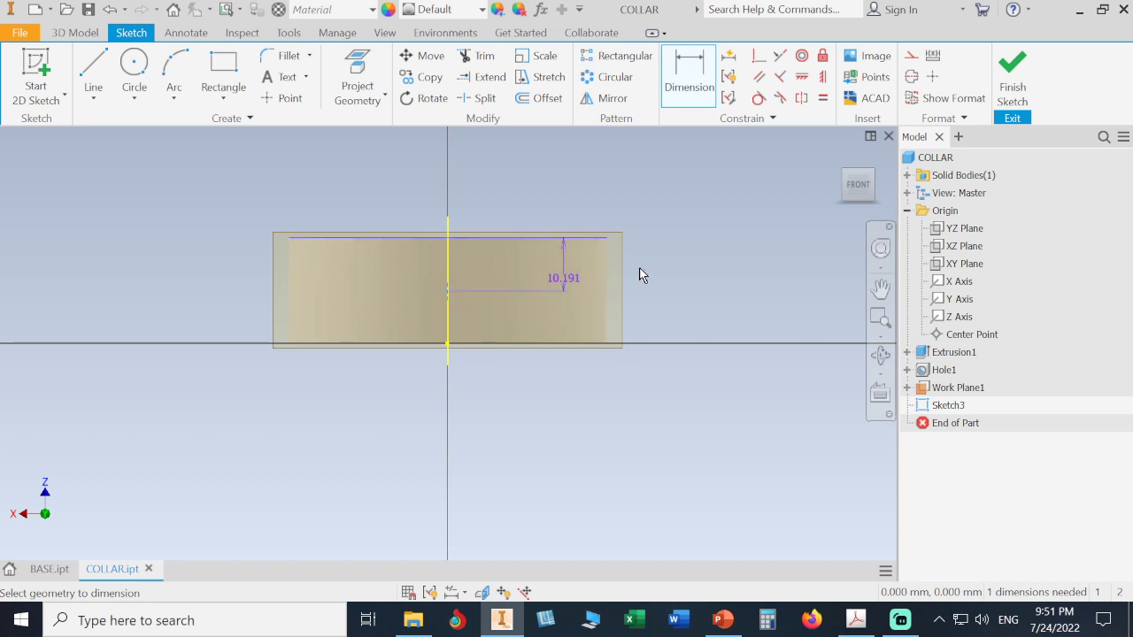
click(706, 262)
text(10)
key(Return)
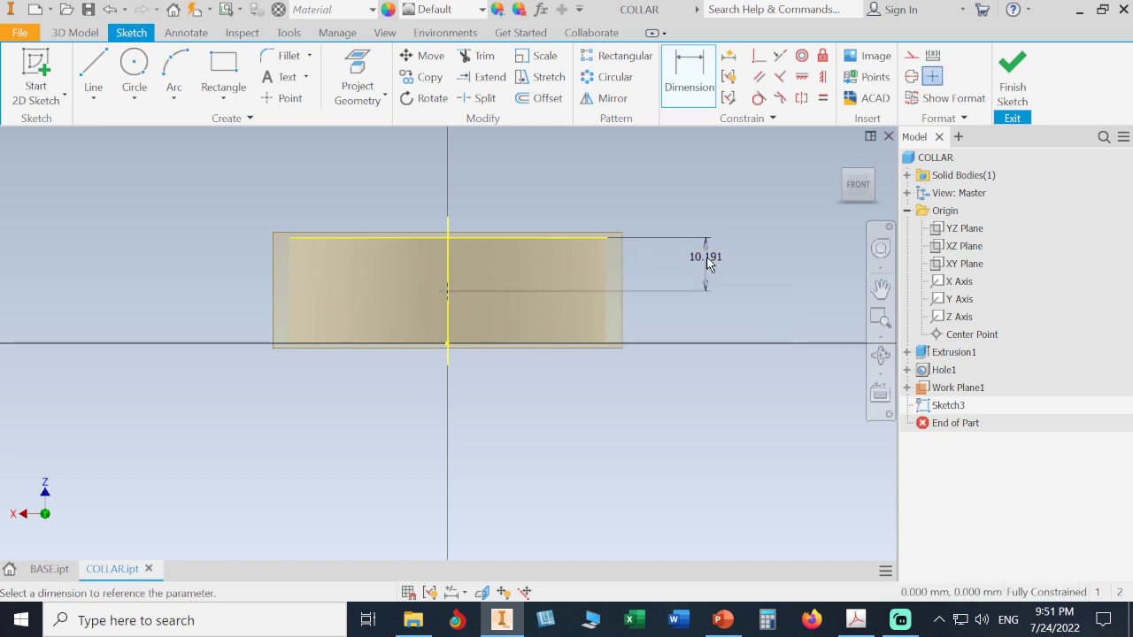
click(1009, 84)
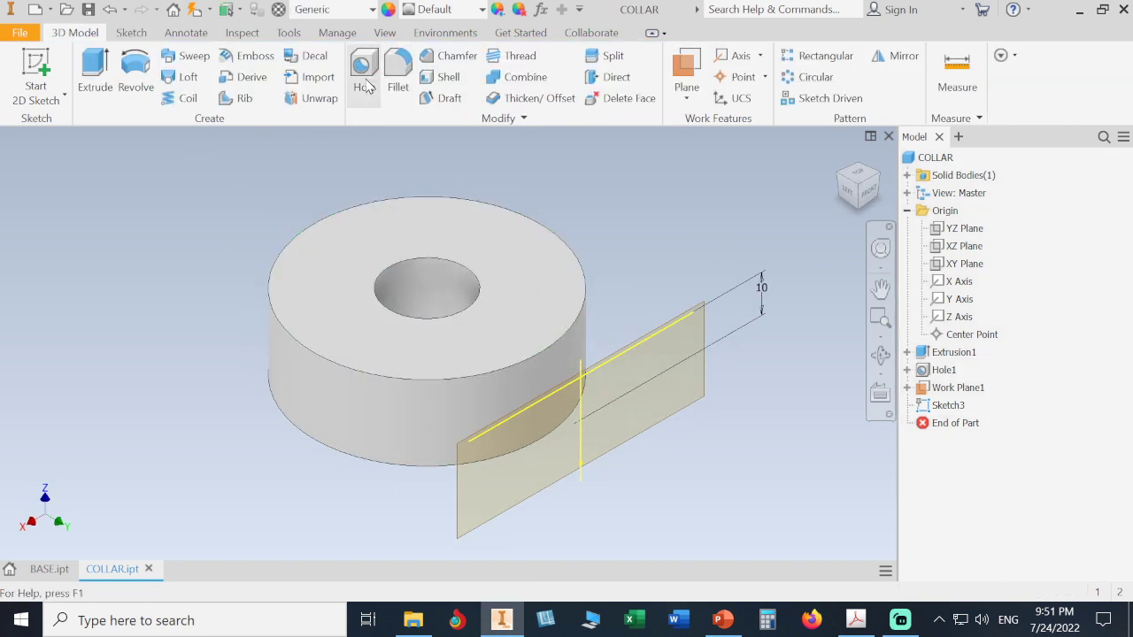
Cut a 6 mm diameter through-all hole into the collar's side at the sketch point
click(363, 82)
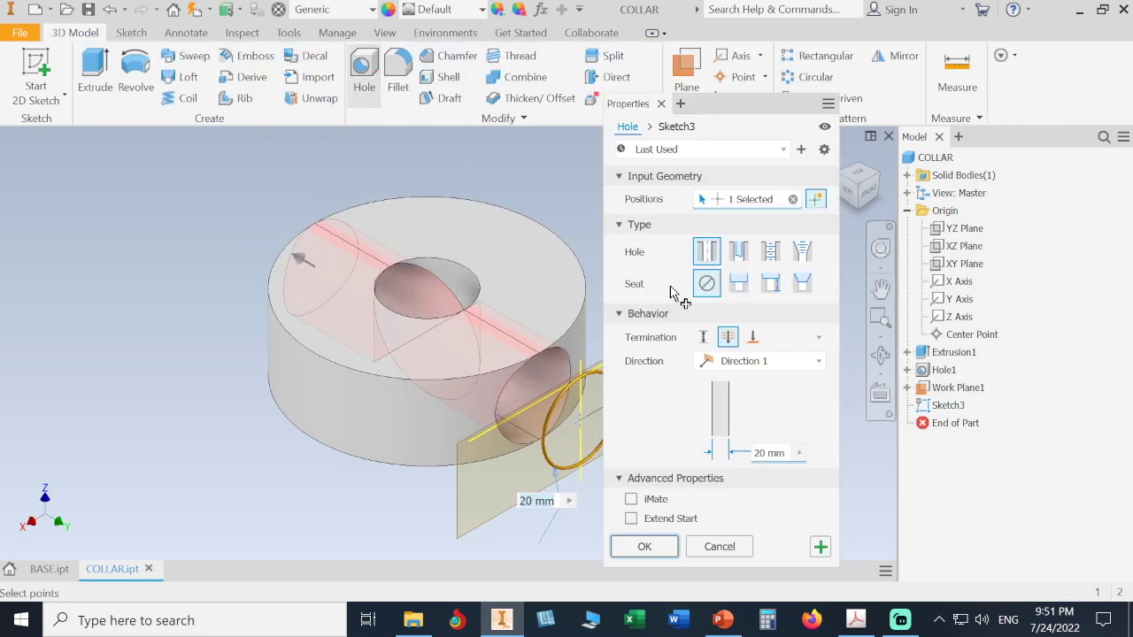
click(768, 452)
text(6)
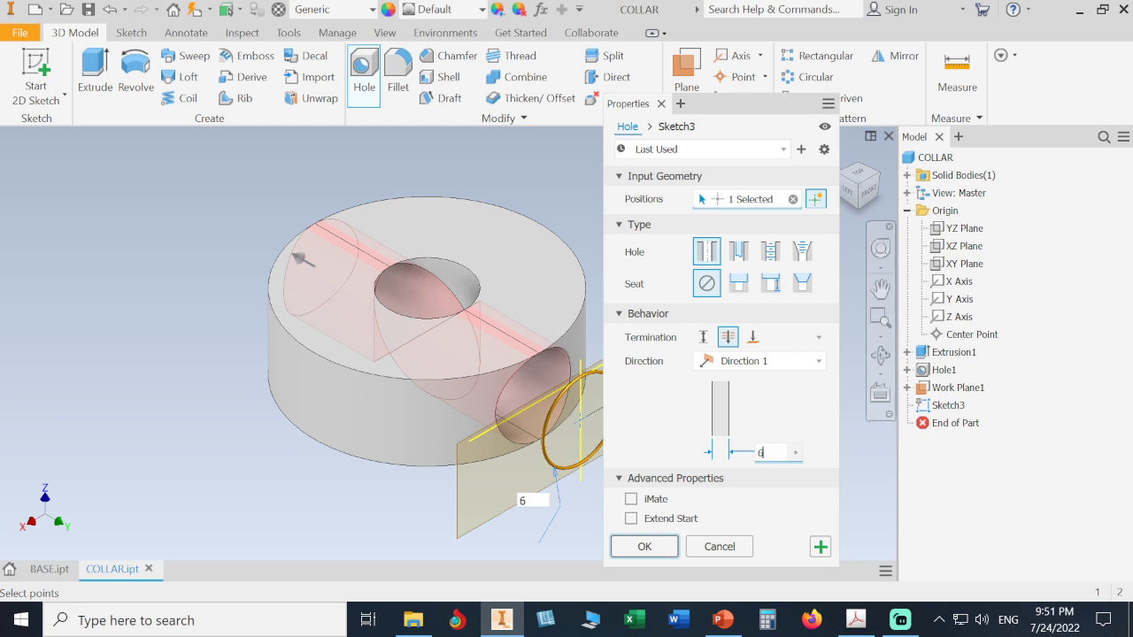
click(645, 547)
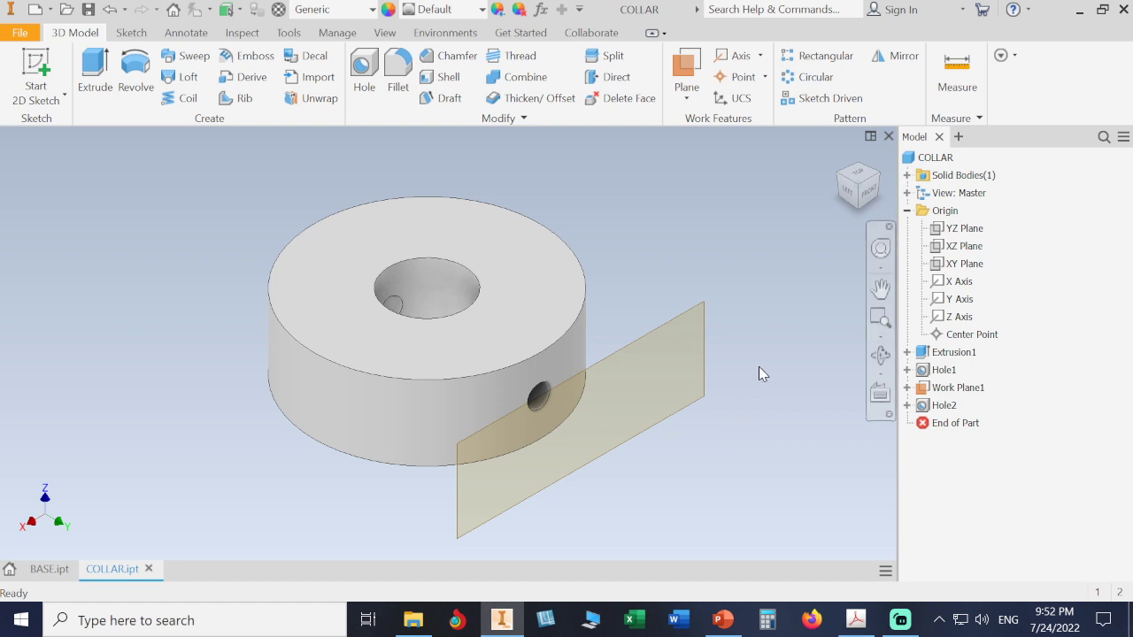
Delete the collar's 6 mm cross hole together with its consumed sketch
right_click(923, 410)
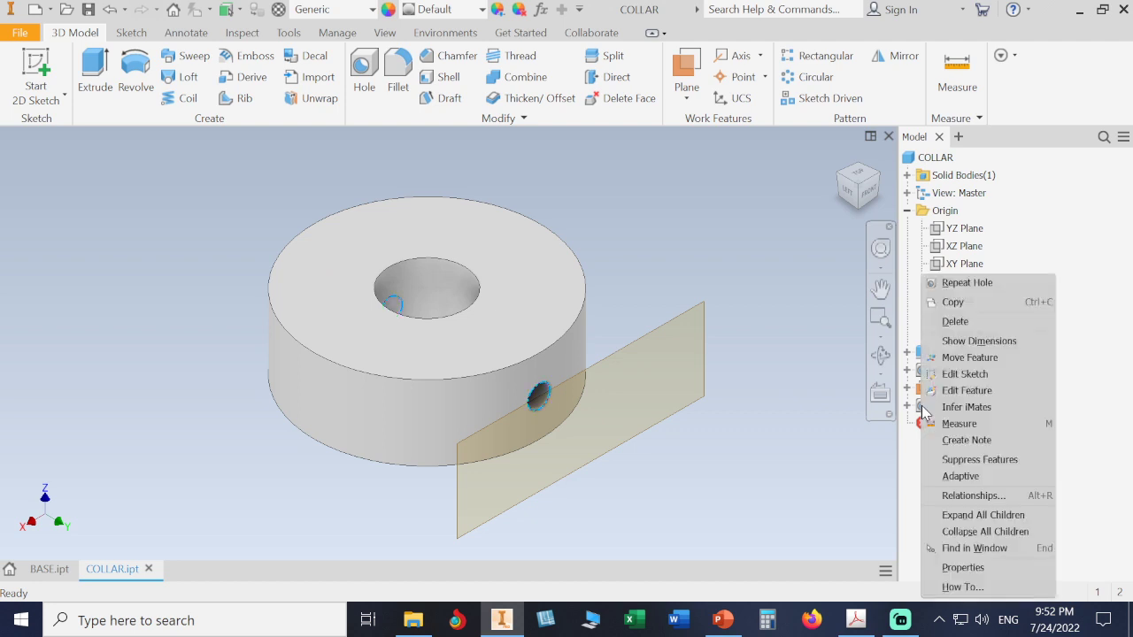
click(949, 322)
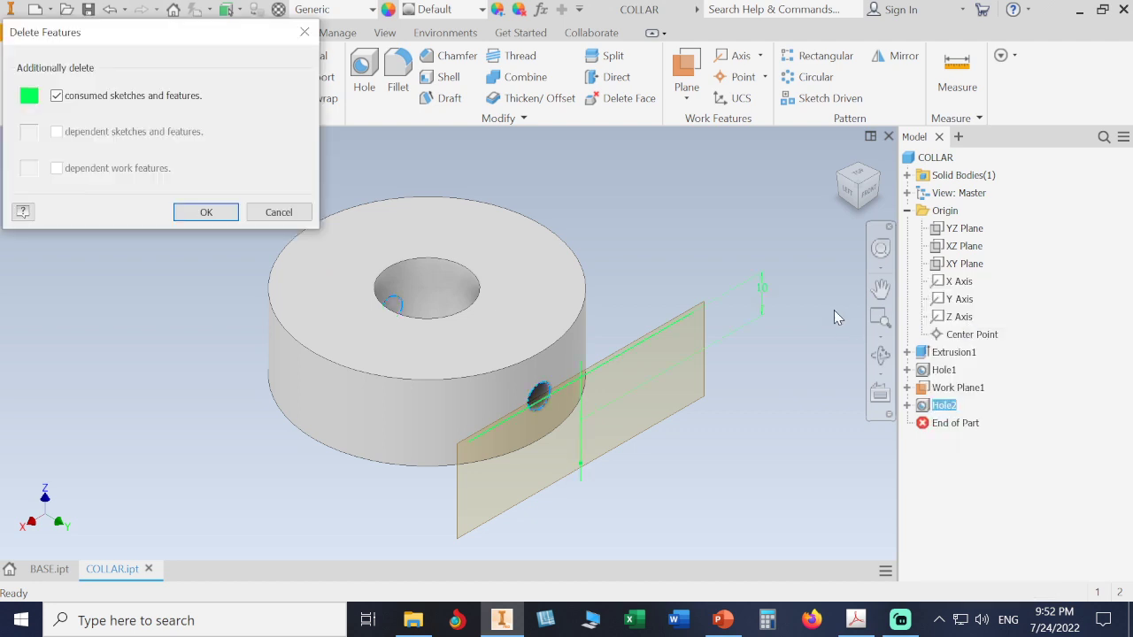
click(222, 216)
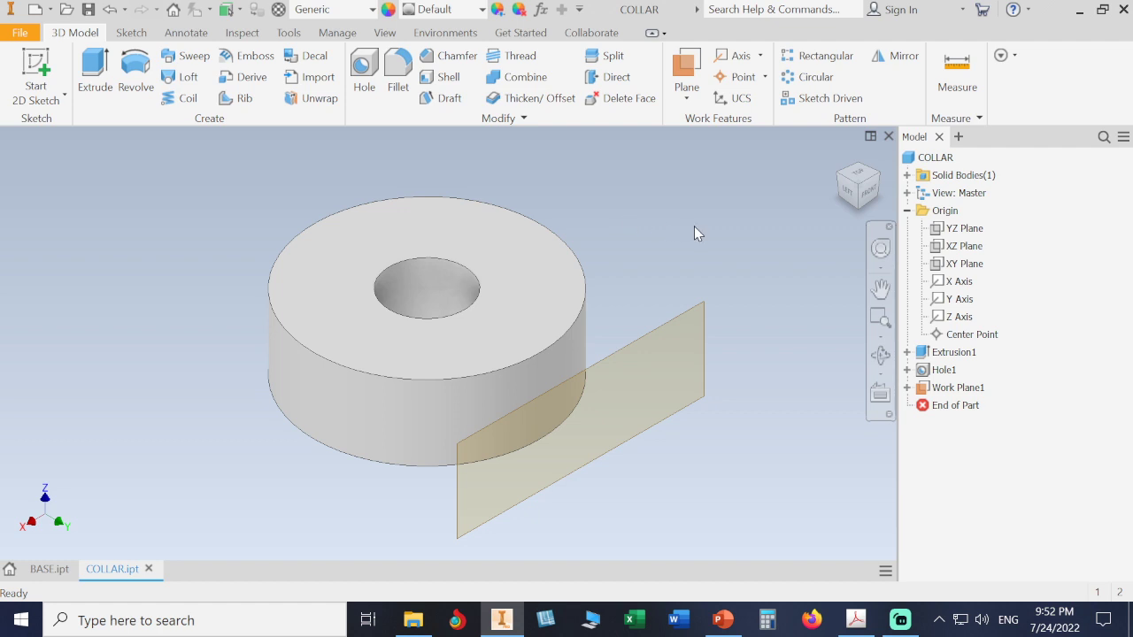
Edit the collar's base extrusion so its 20 mm distance is symmetric about the sketch plane
double_click(920, 353)
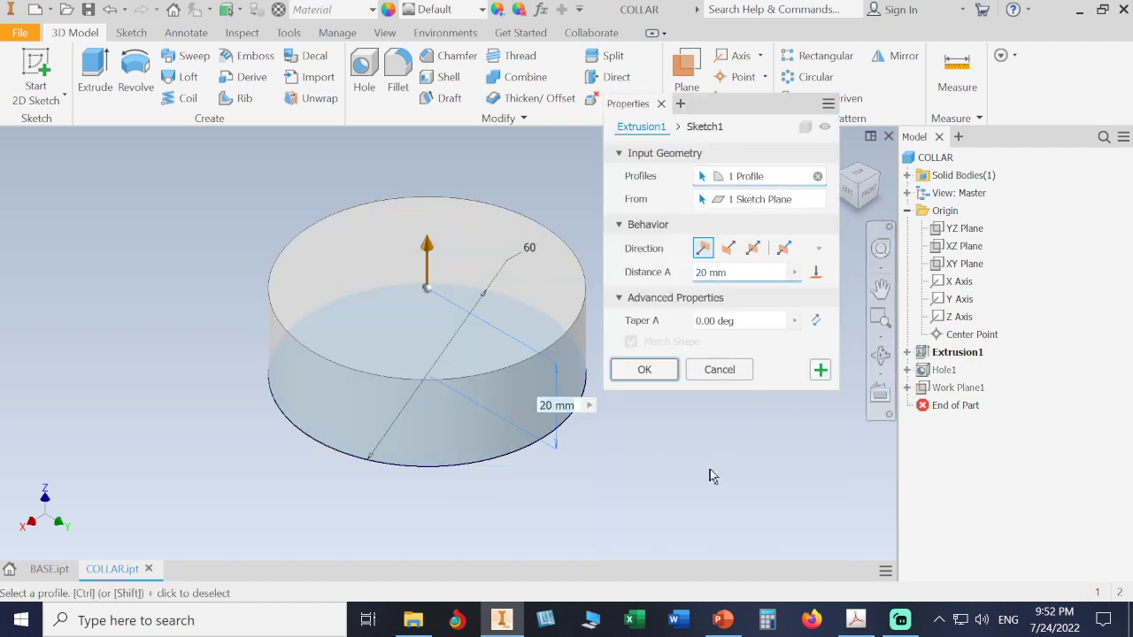
click(872, 202)
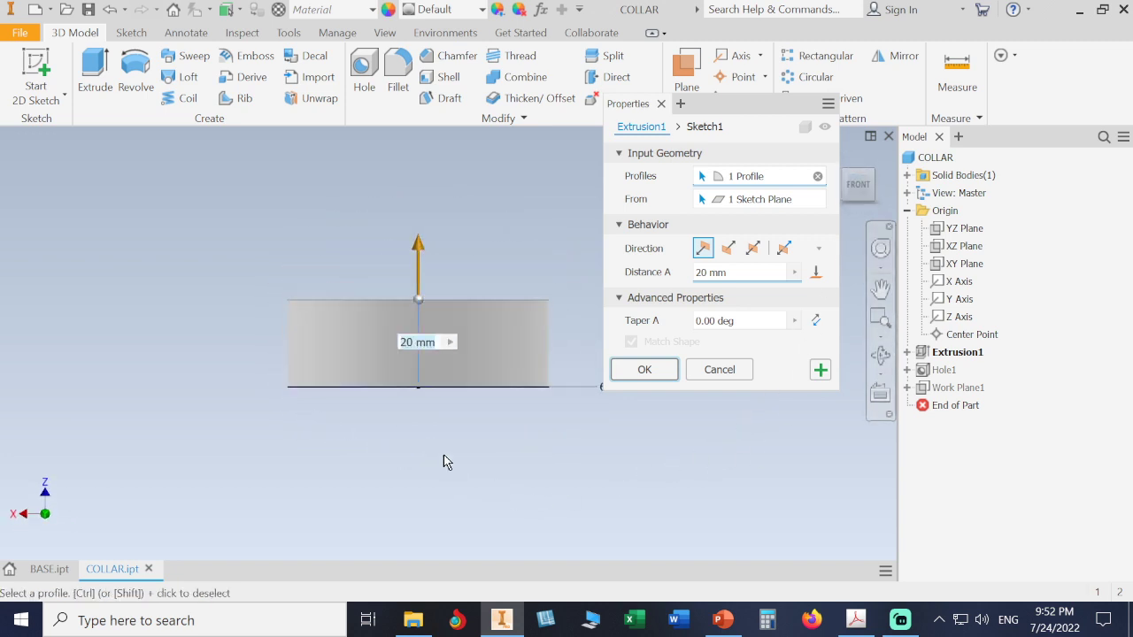
click(752, 250)
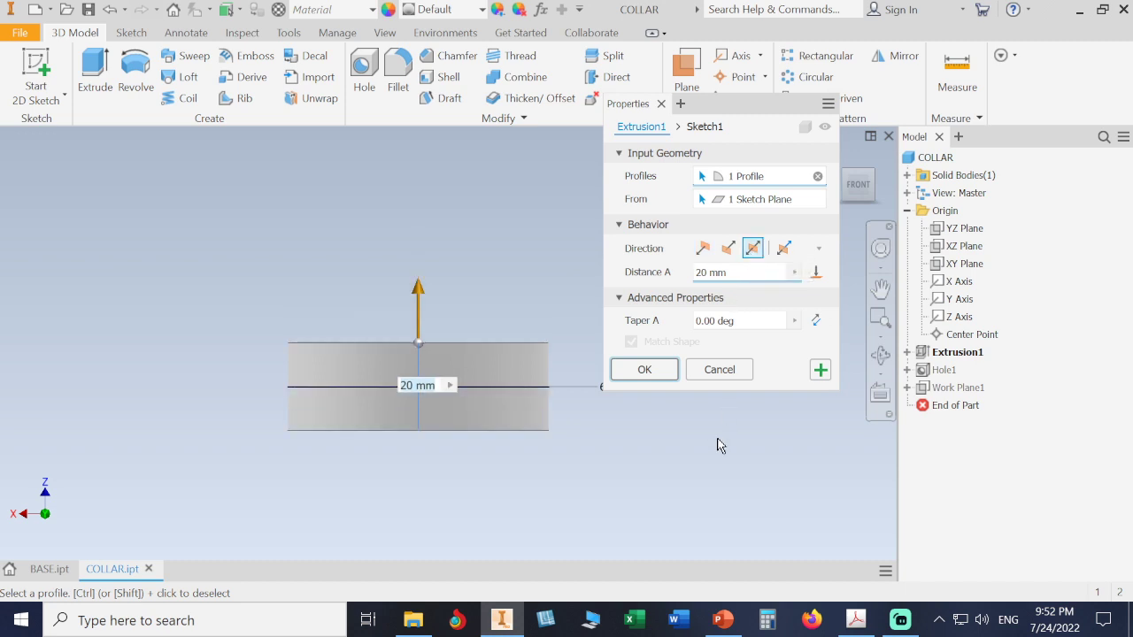
click(665, 370)
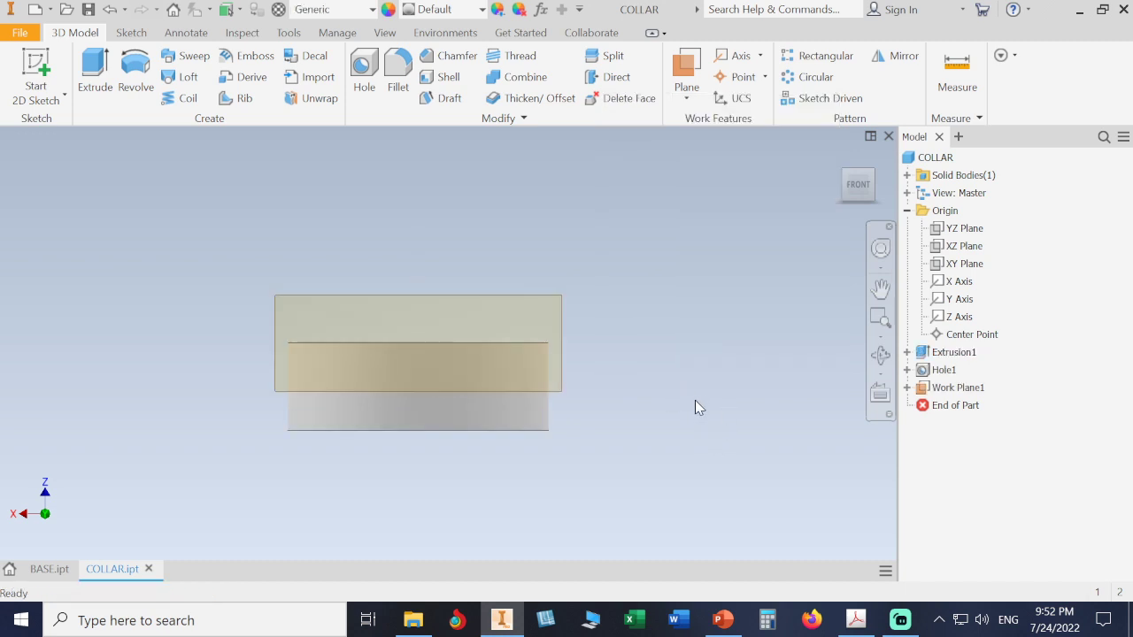
click(841, 158)
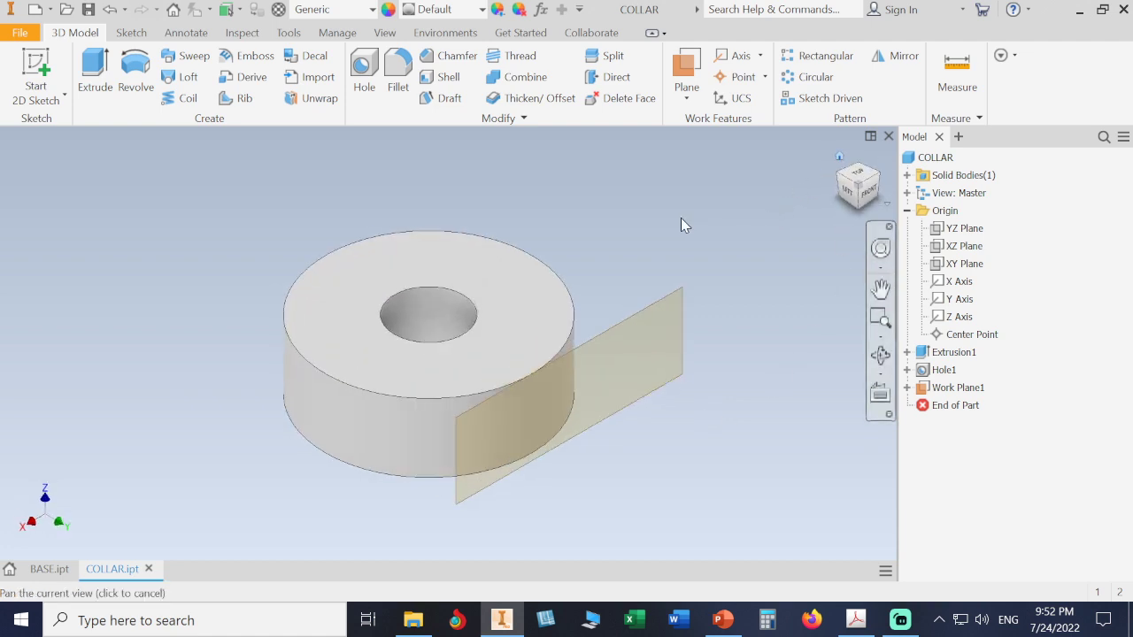
Create a 2D sketch on the offset work plane that contains only the projected origin point
click(35, 76)
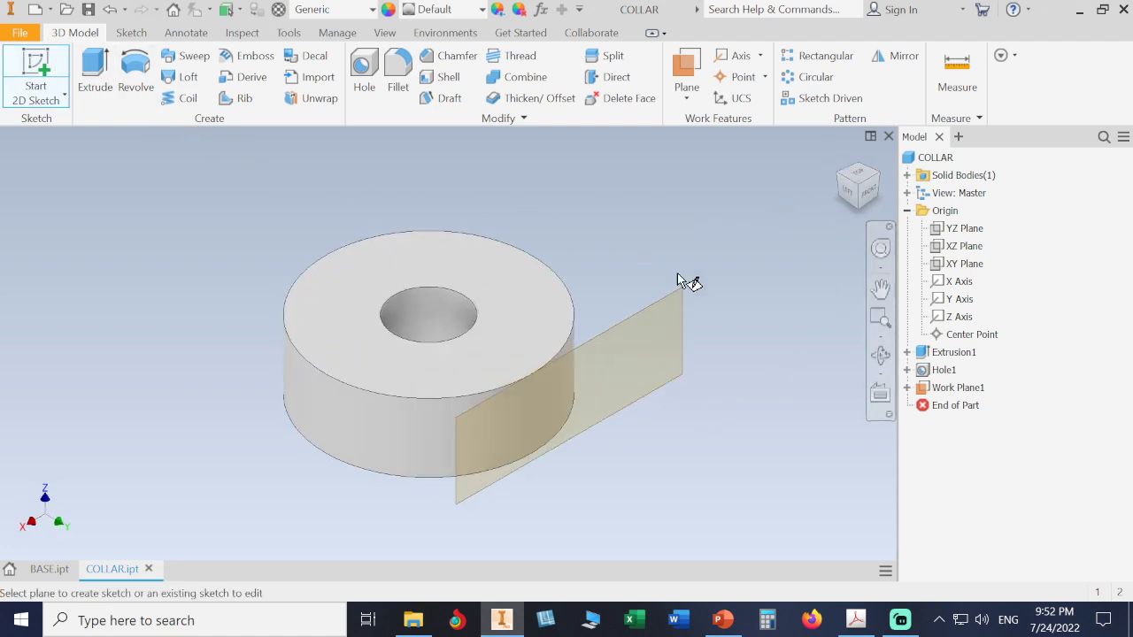
click(682, 316)
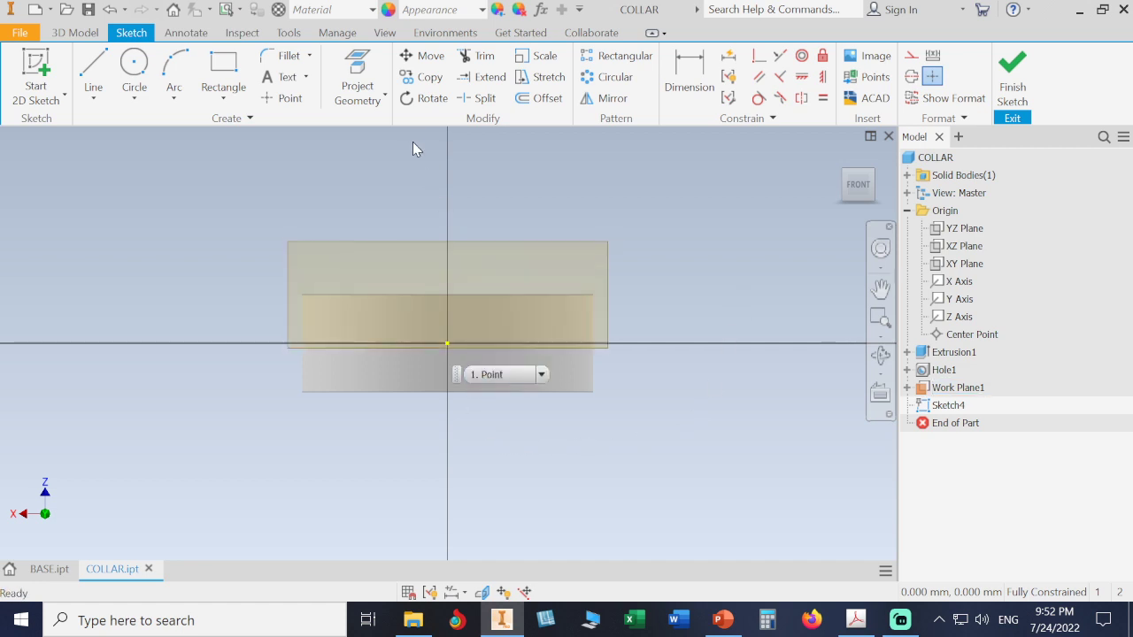
click(1003, 77)
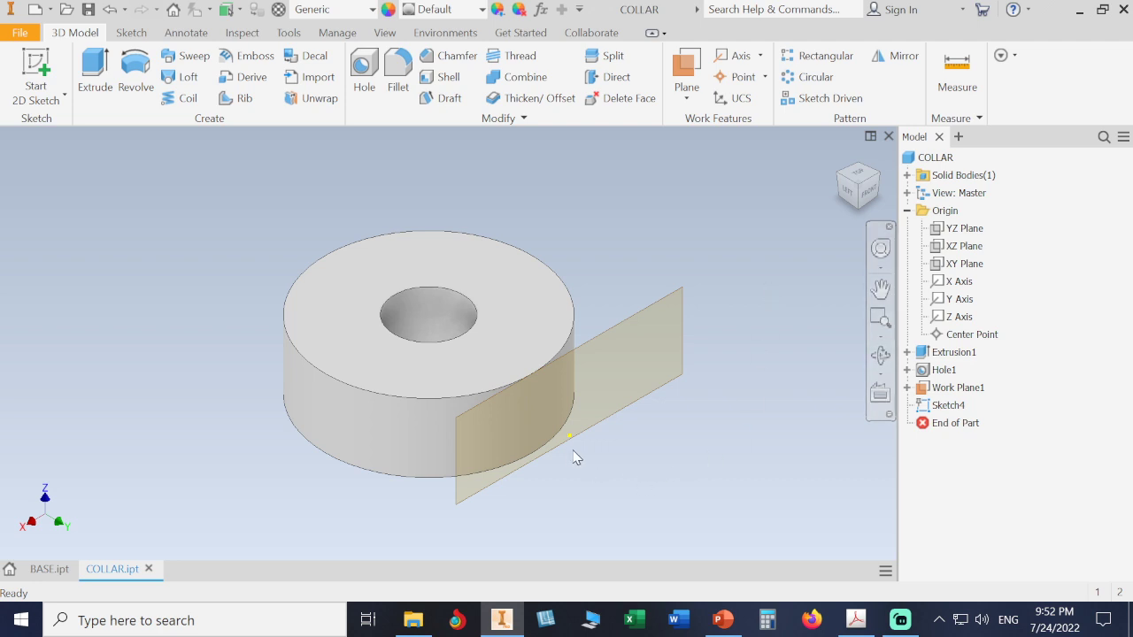
Cut a 6 mm through-all cross hole at the projected origin point and hide the offset work plane
click(365, 78)
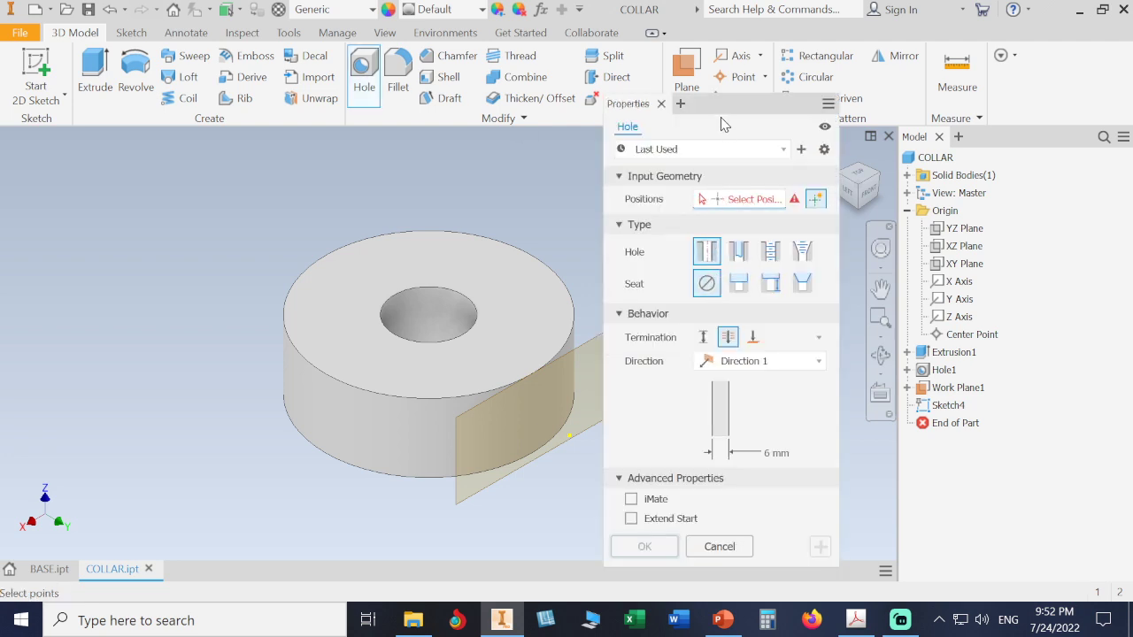
click(571, 438)
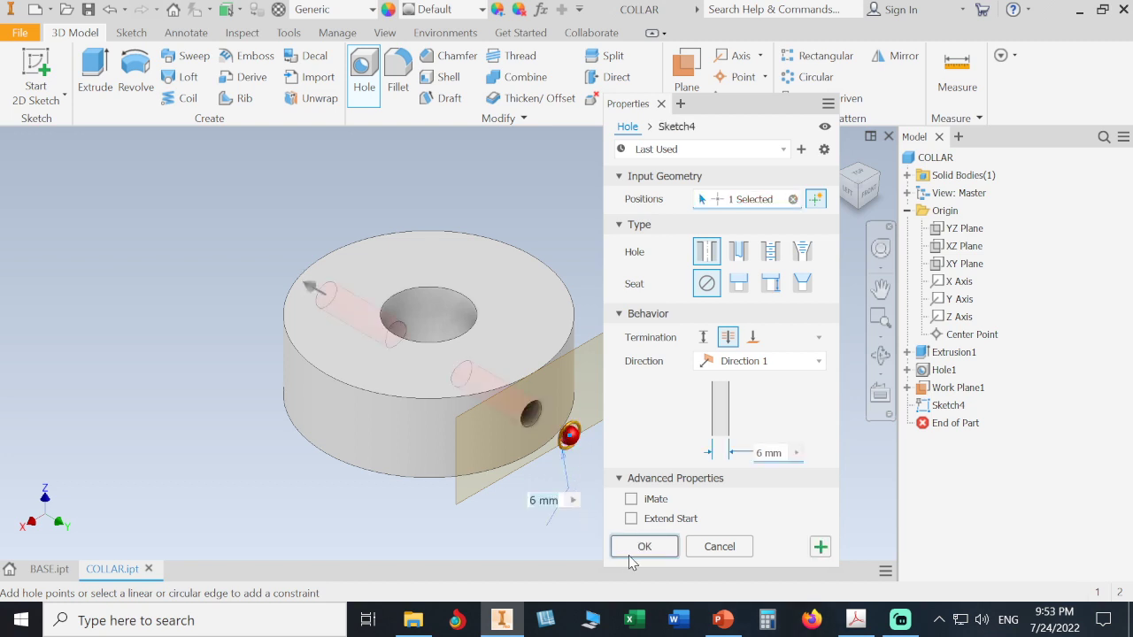
click(659, 549)
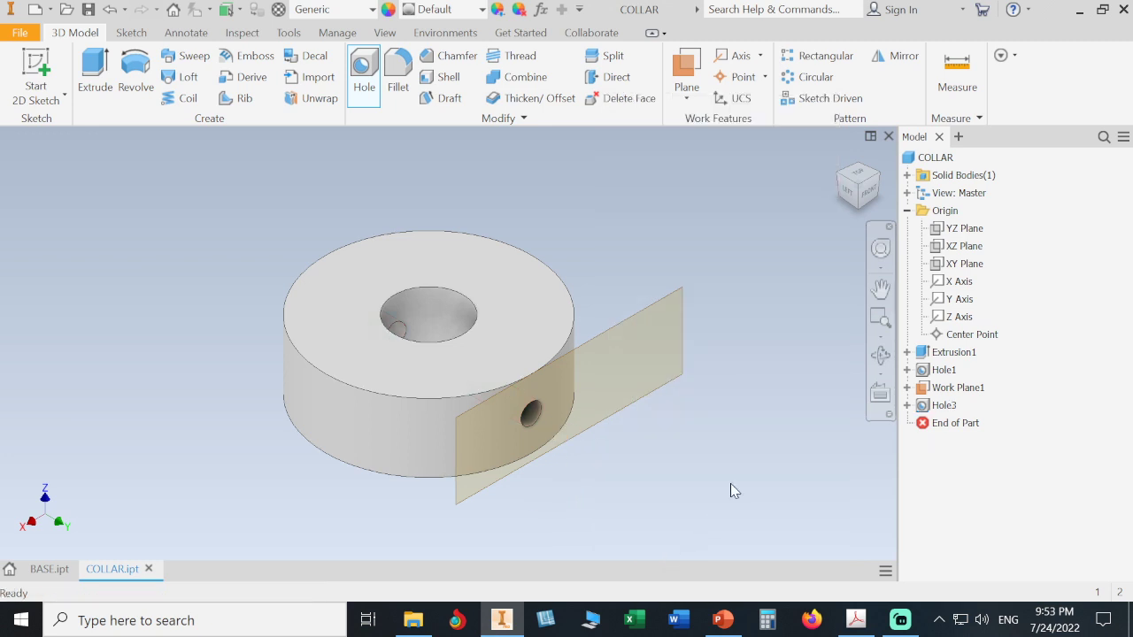
right_click(662, 392)
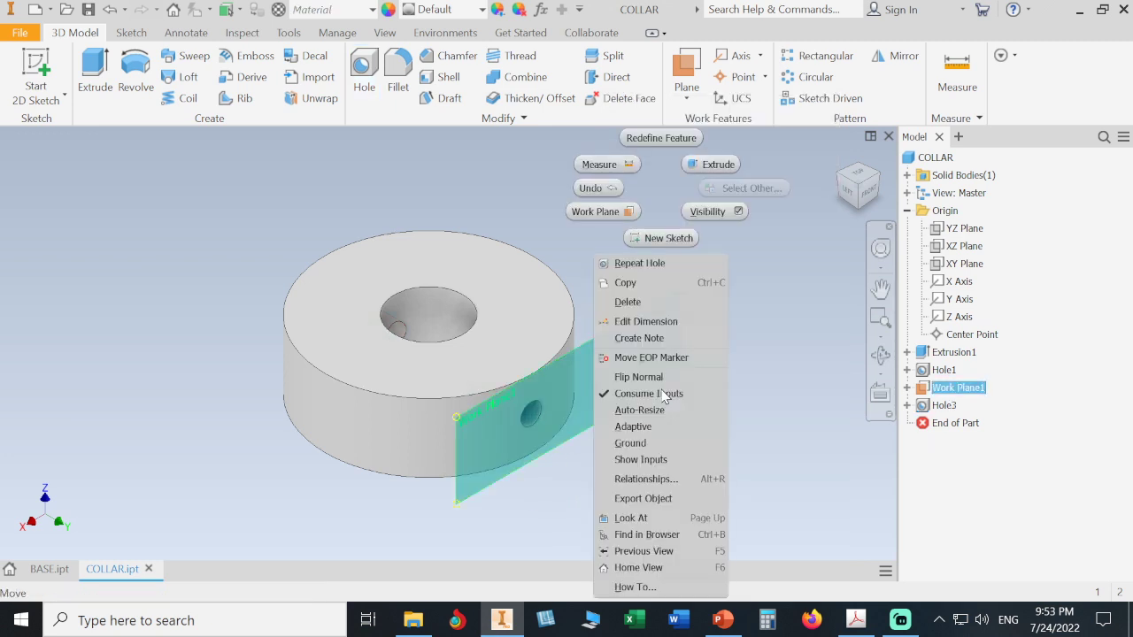
click(706, 215)
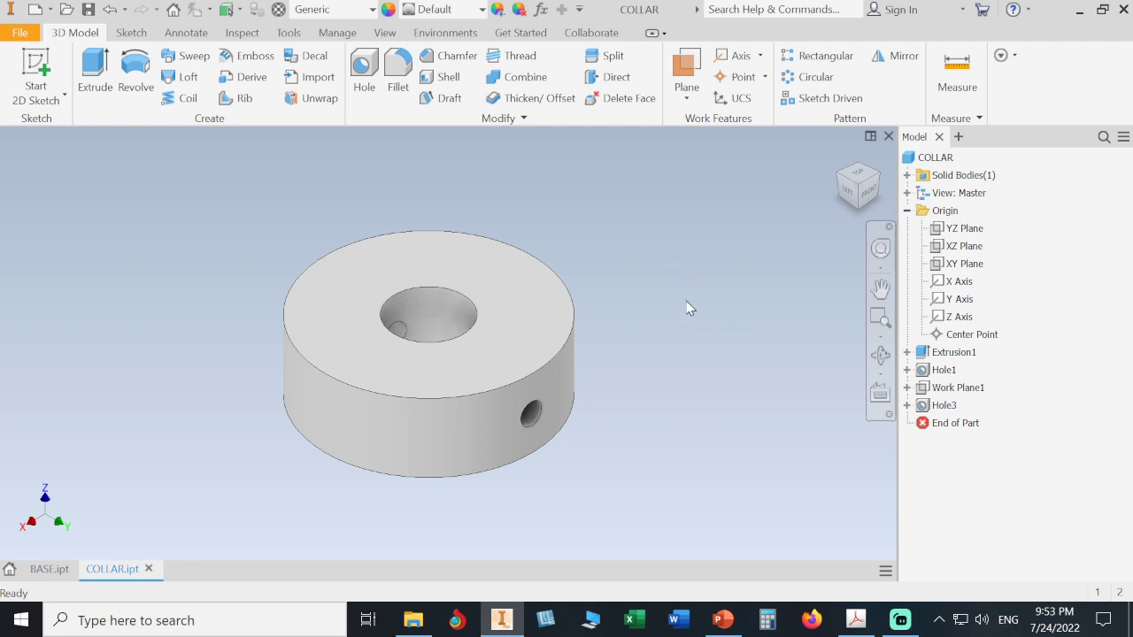
Chamfer the collar's upper and lower outer circular edges by 2 mm
click(459, 59)
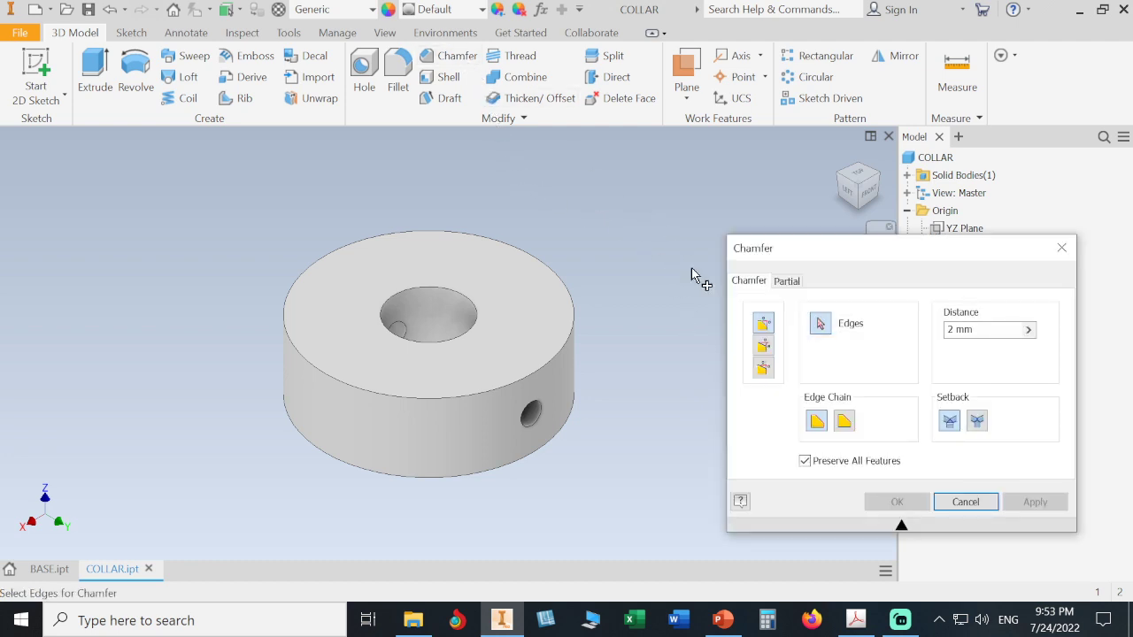
click(577, 327)
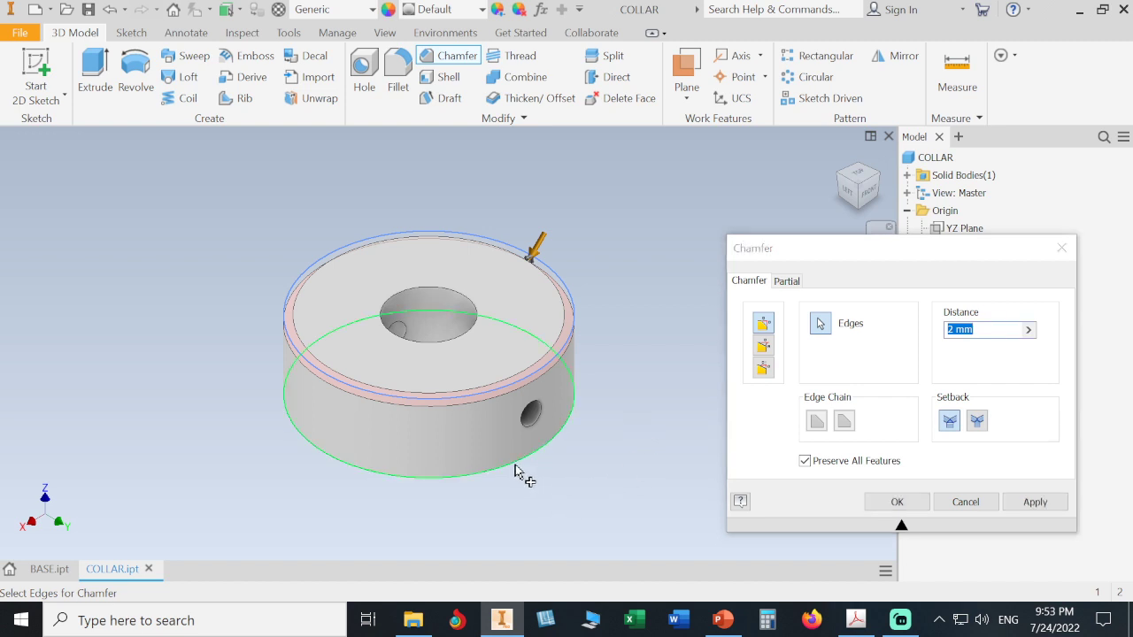
click(519, 471)
click(894, 502)
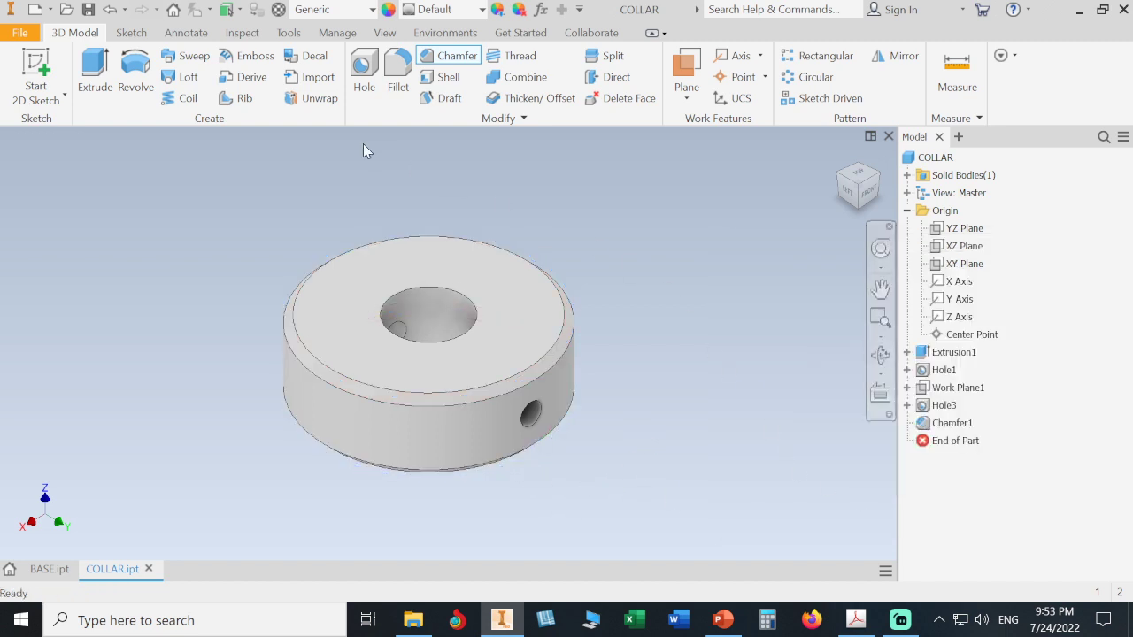
Assign the Steel, Mild material to the collar
click(347, 11)
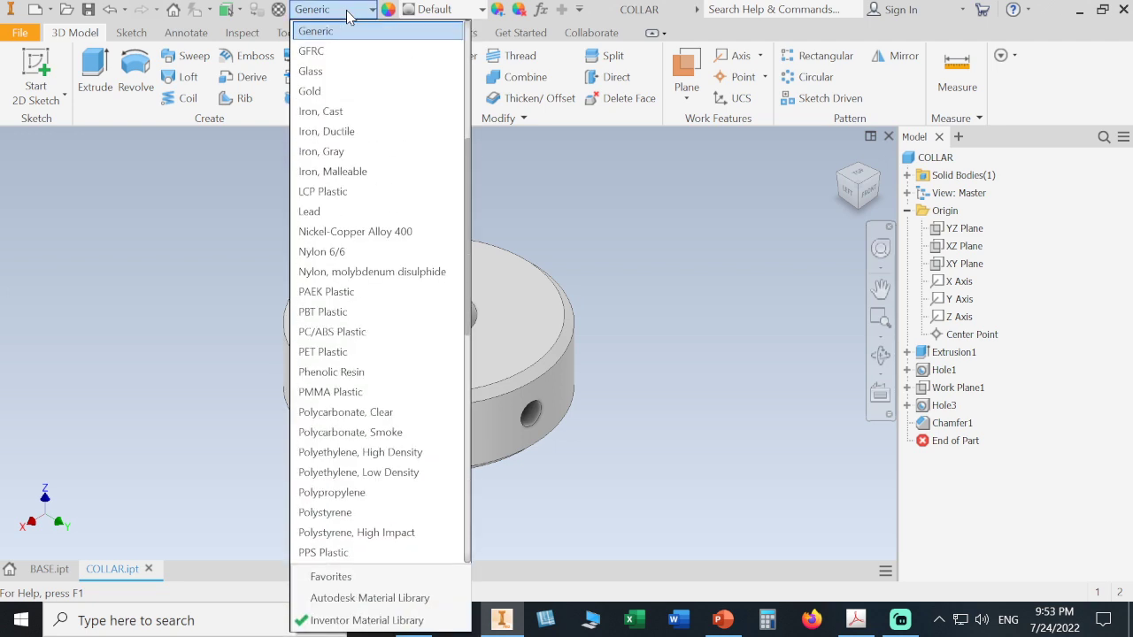
scroll(381, 253, down, 1)
scroll(381, 253, down, 4)
scroll(381, 255, down, 3)
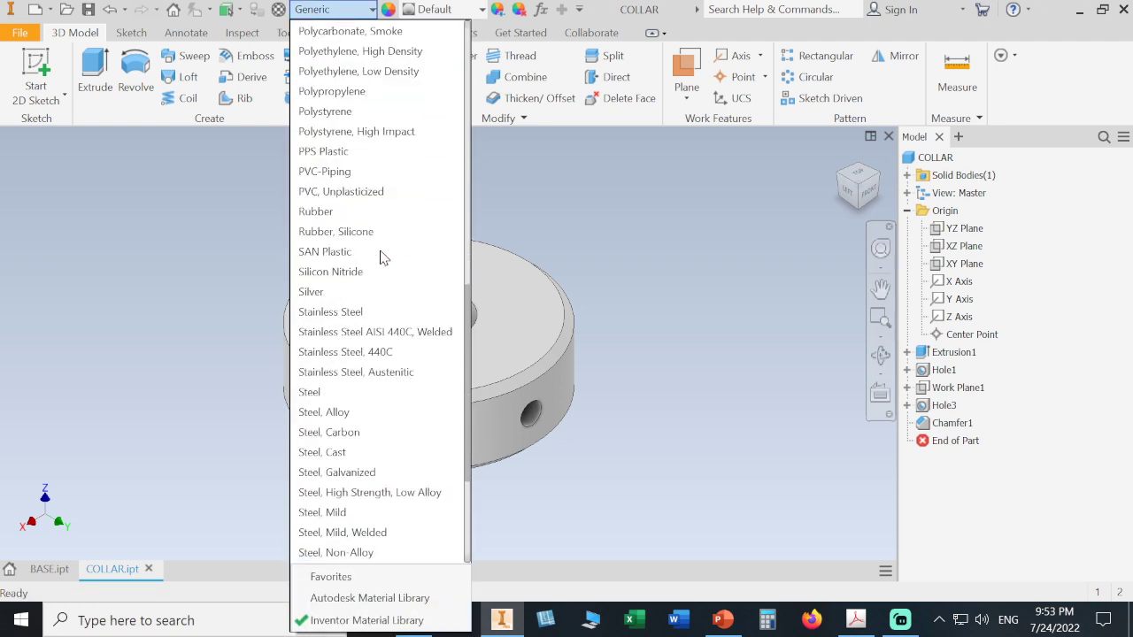
click(423, 522)
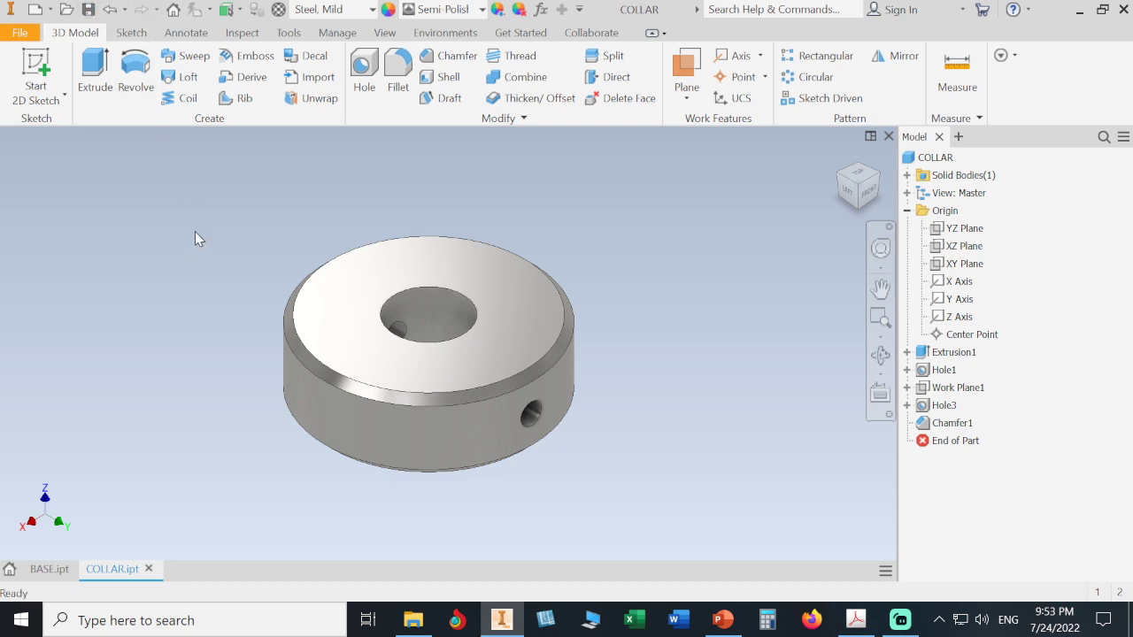
Create a new part from the MY PART mm.ipt template
click(9, 569)
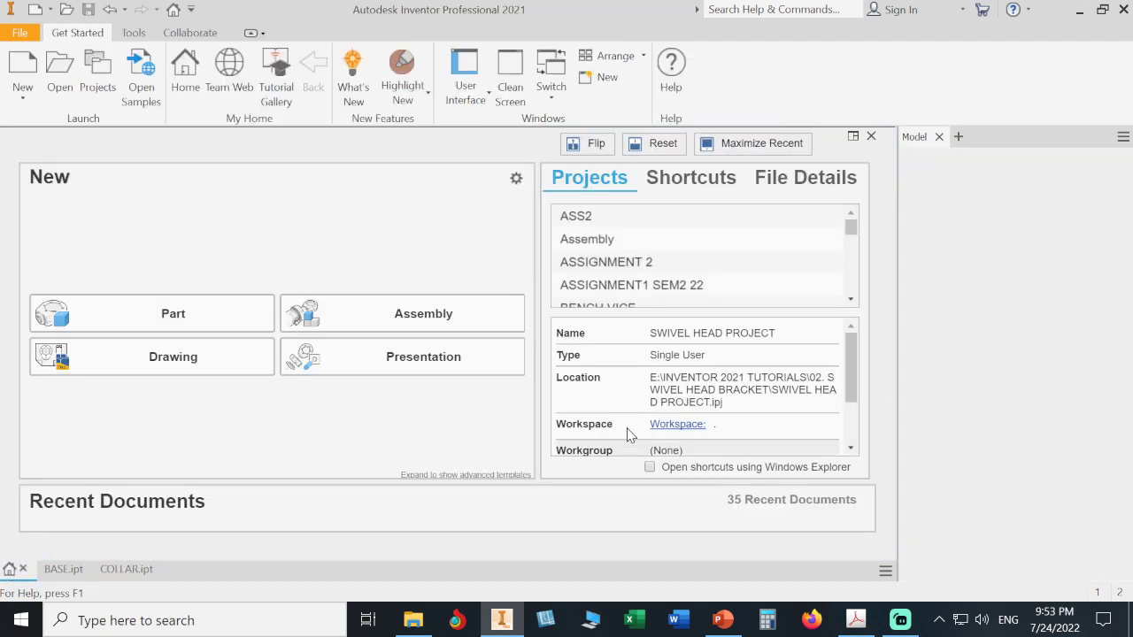
click(940, 137)
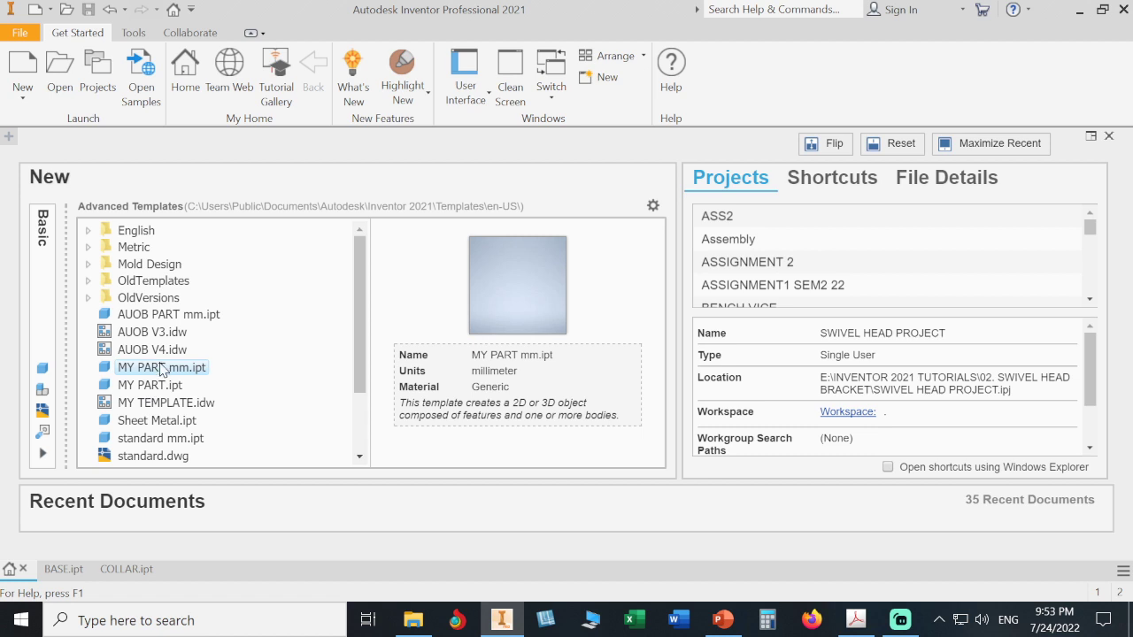
double_click(160, 364)
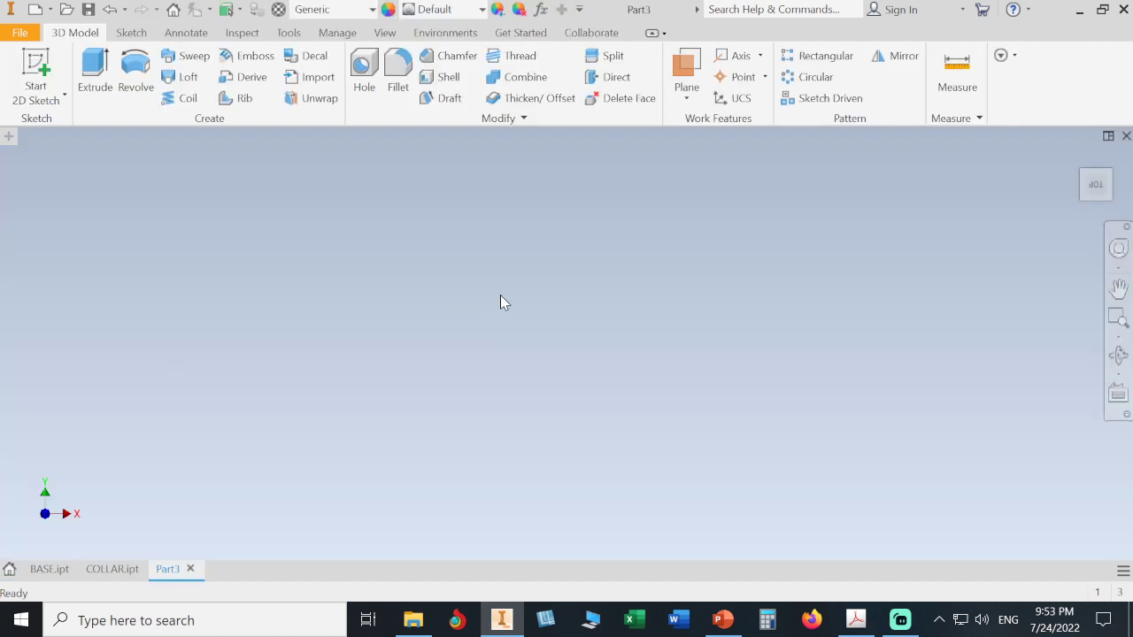
Start a 2D sketch on the horizontal XY origin plane
click(29, 92)
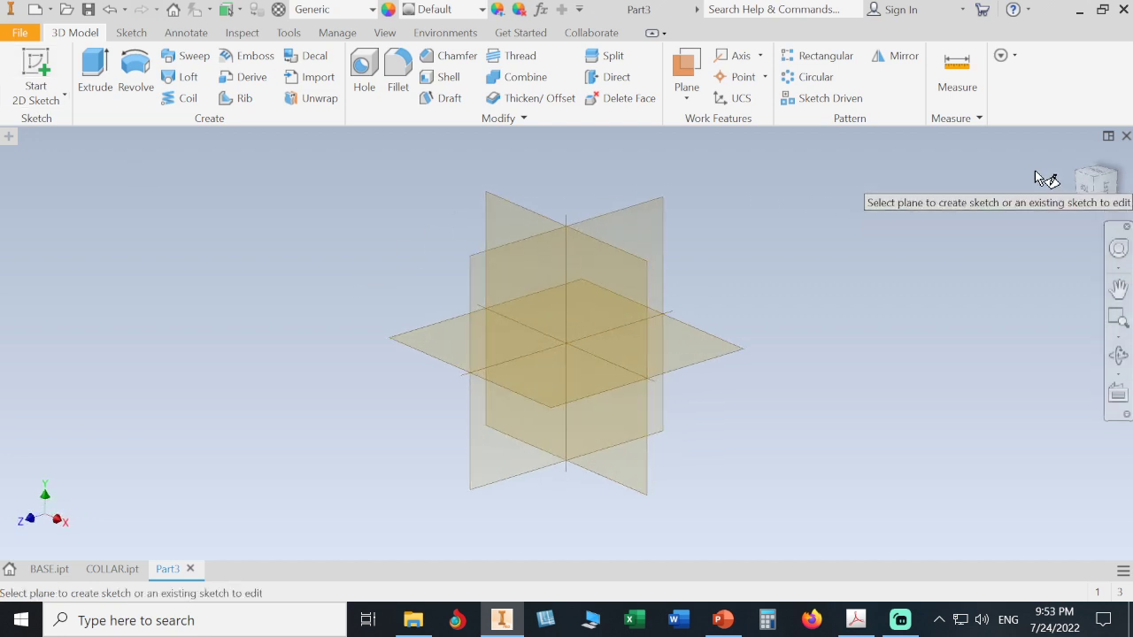
click(1077, 158)
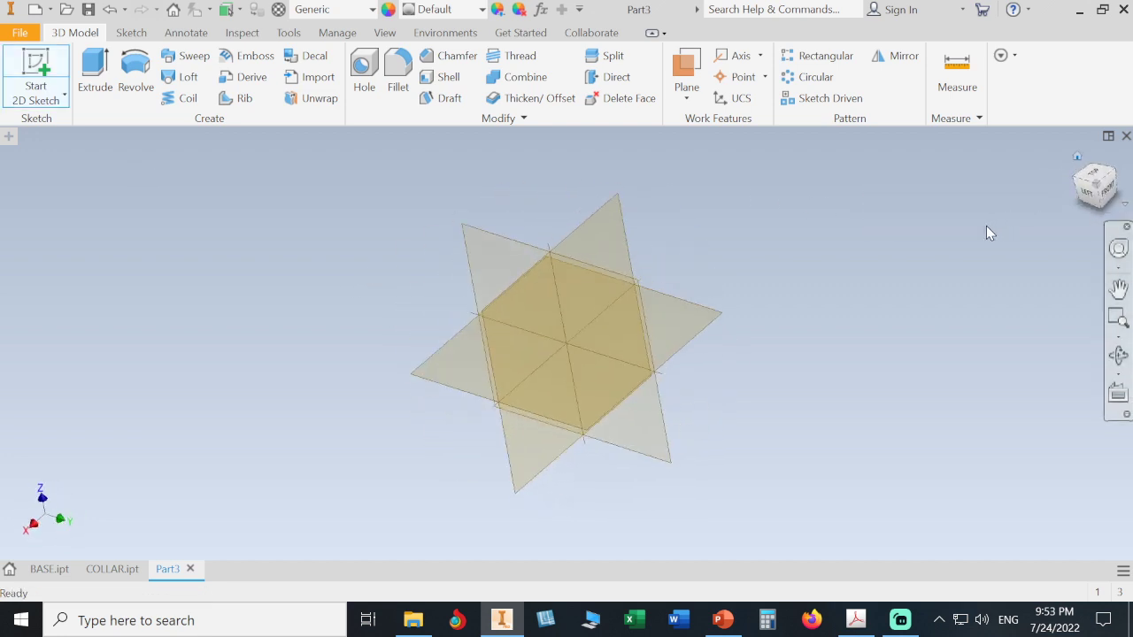
click(715, 345)
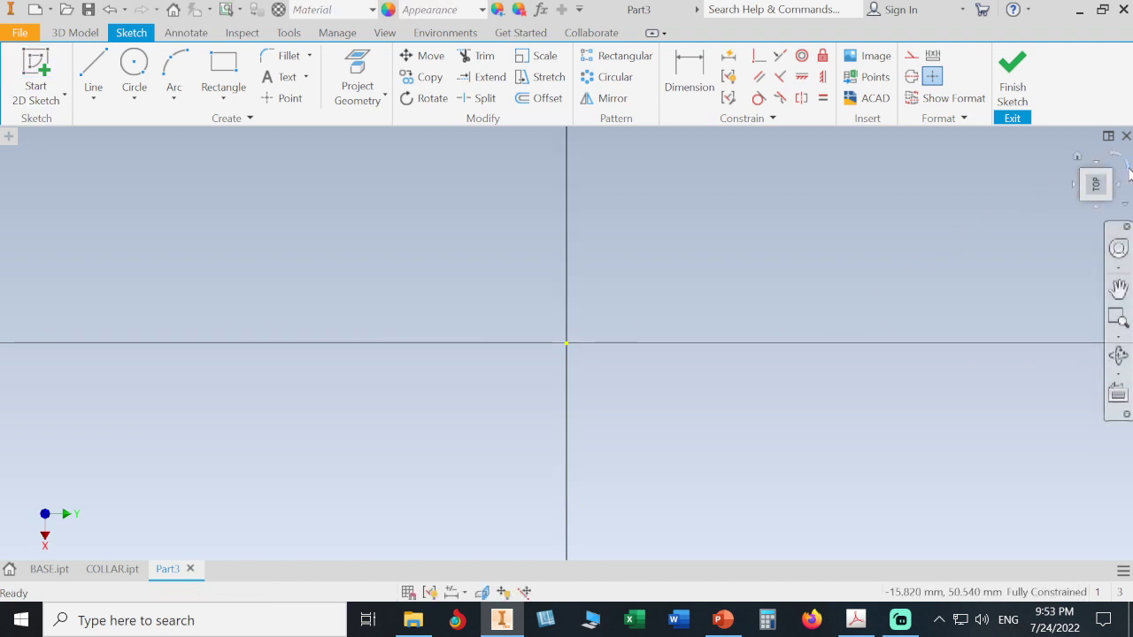
click(1128, 171)
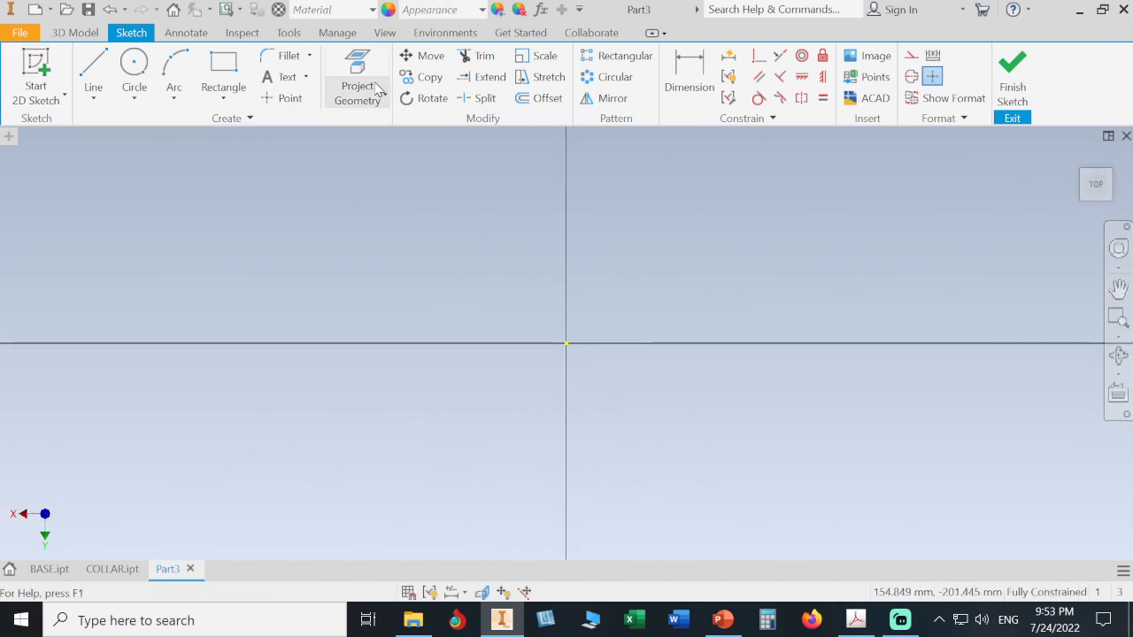
Turn the Model Browser display back on
click(384, 33)
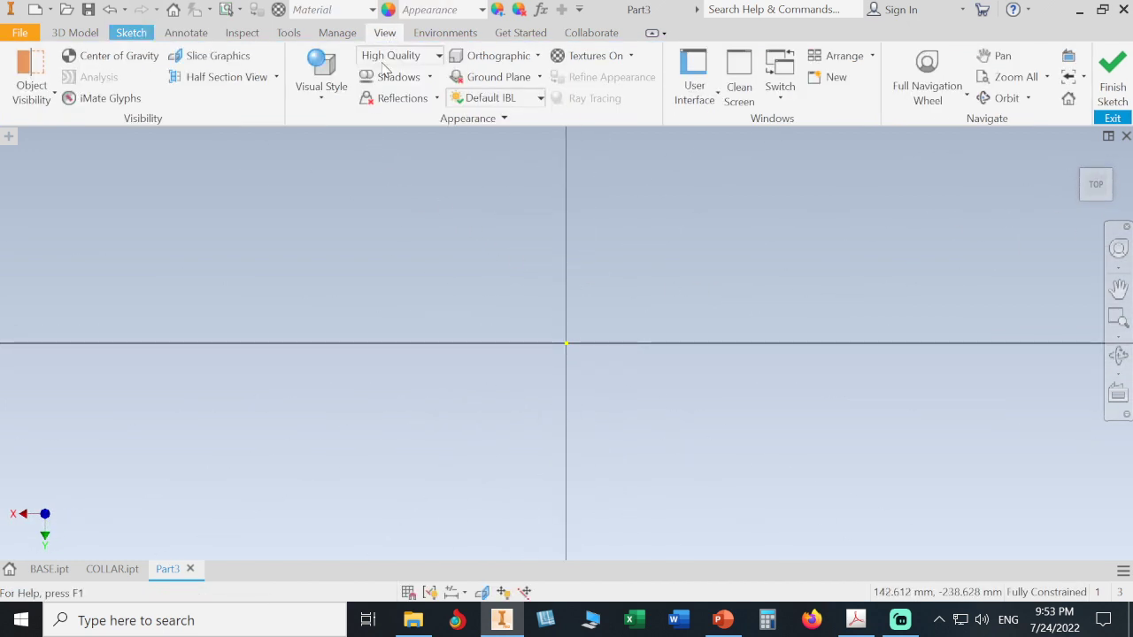
click(713, 104)
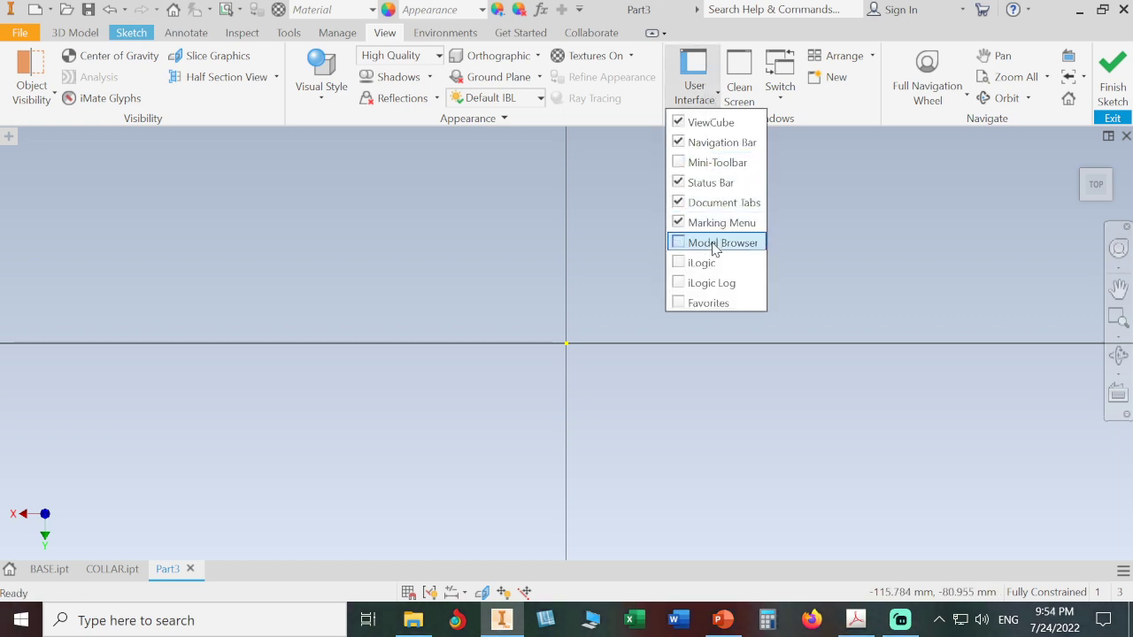
click(713, 243)
click(568, 314)
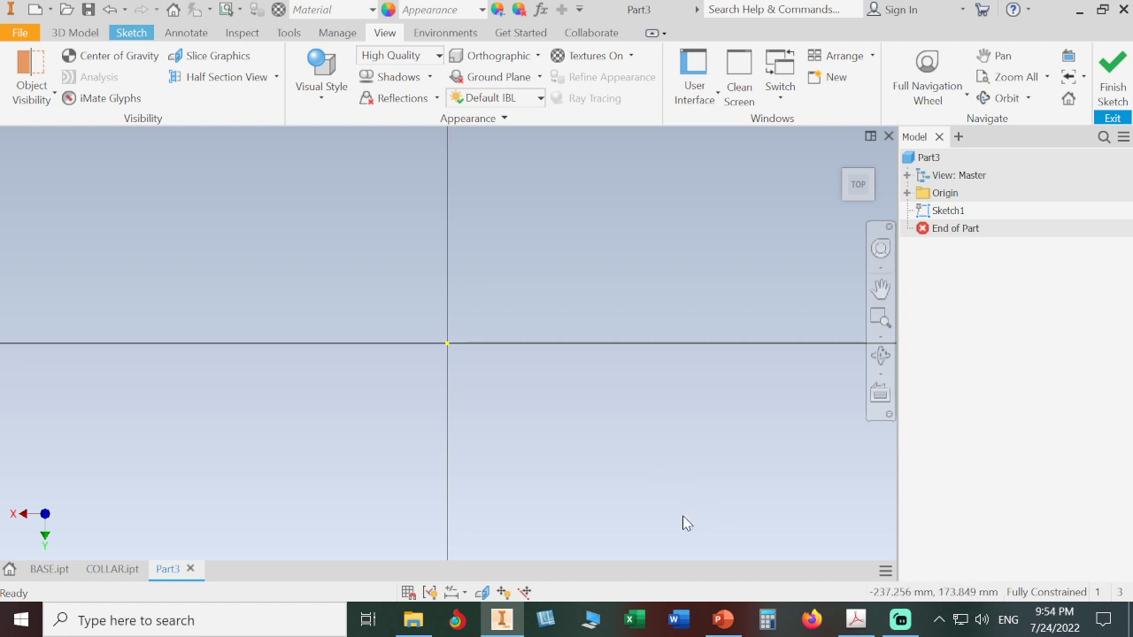
Consult the BUSHING drawing in the exercise book PDF, then sketch a circle about 267 mm in diameter centred on the origin in Inventor
click(856, 619)
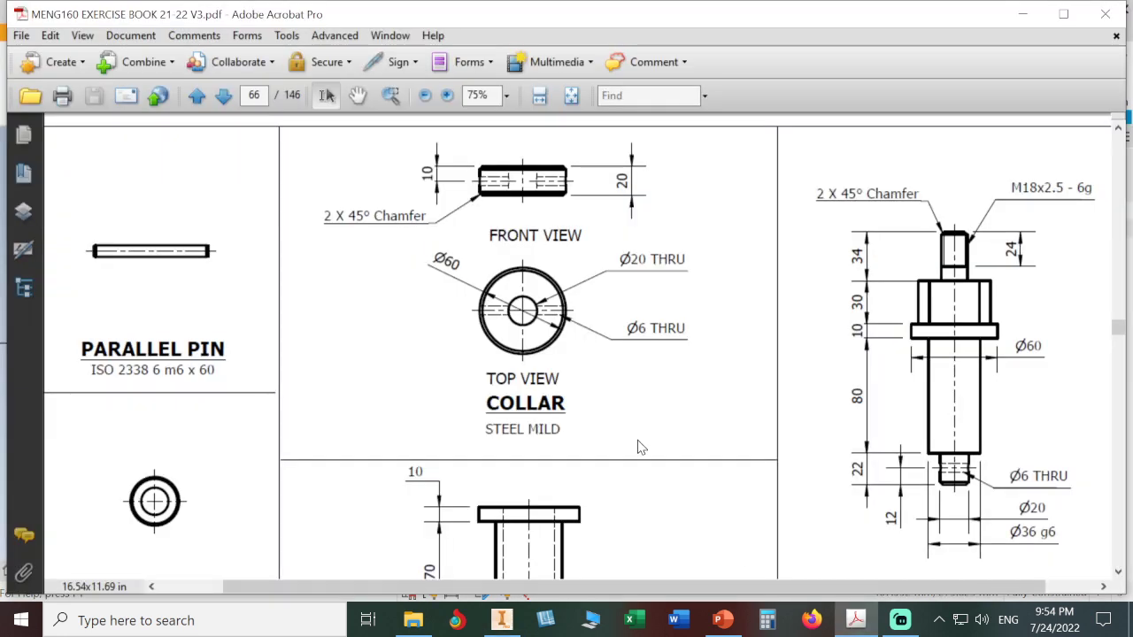
scroll(641, 447, down, 5)
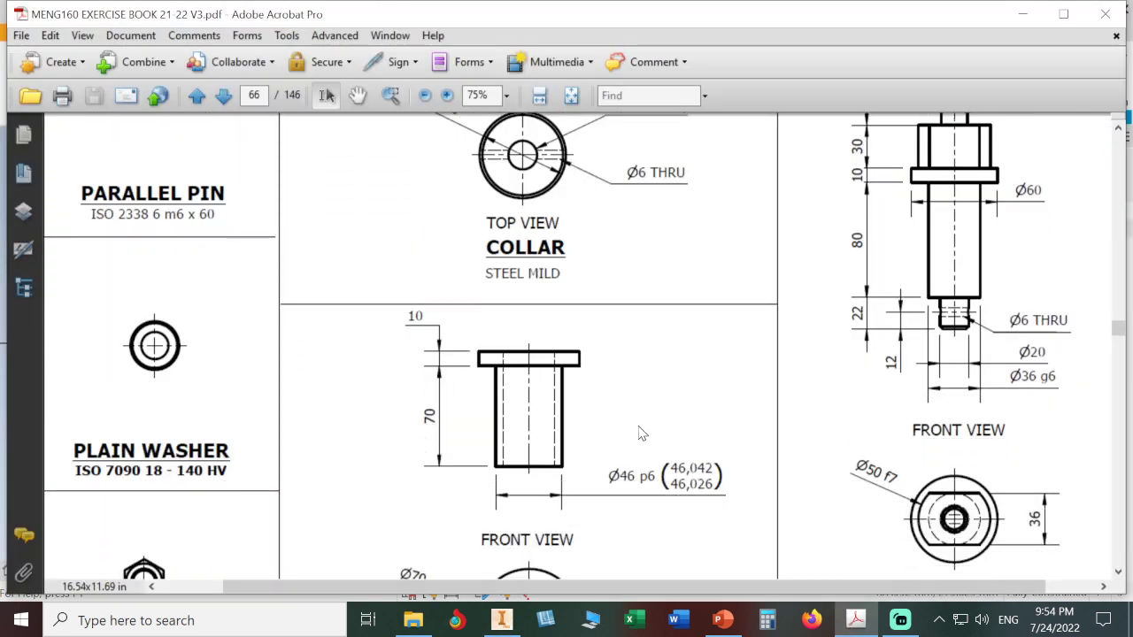
scroll(641, 434, down, 3)
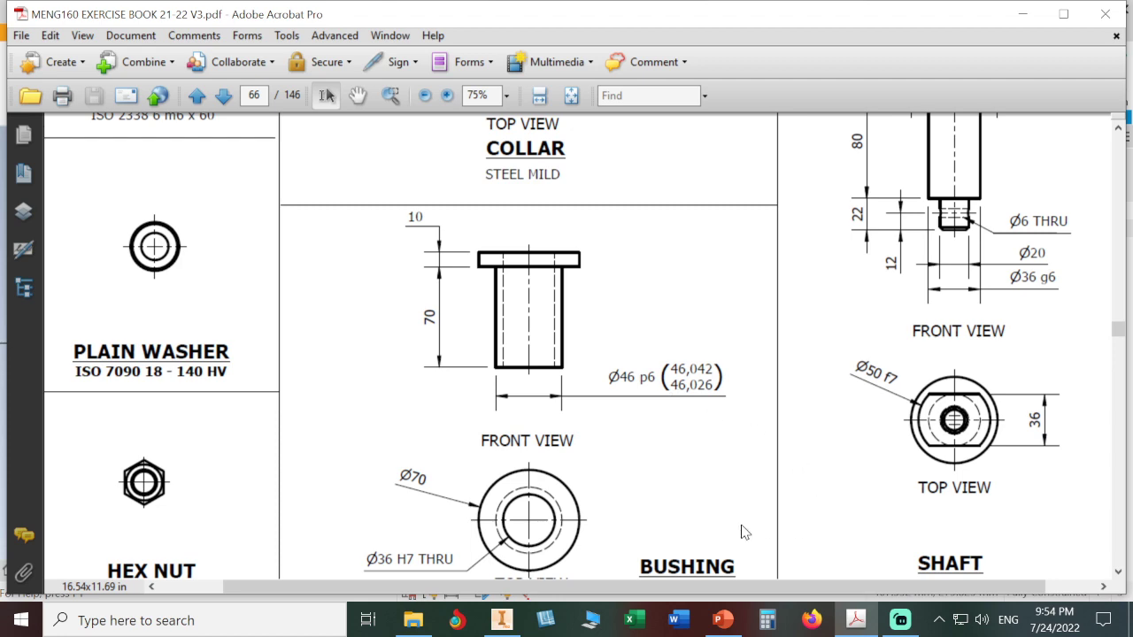
click(501, 620)
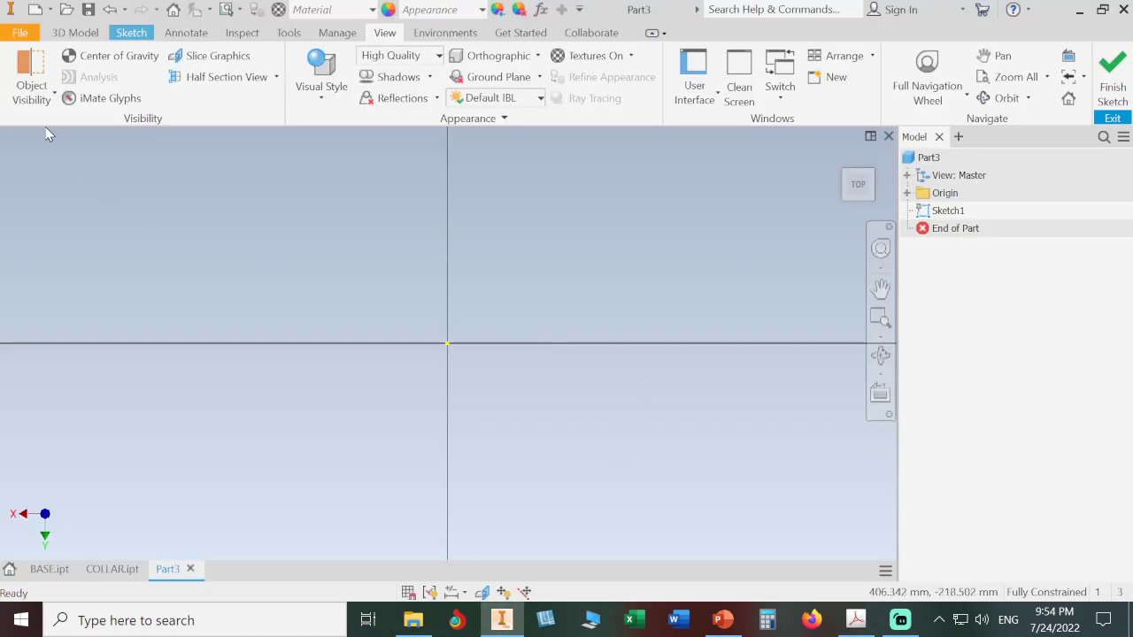
click(131, 33)
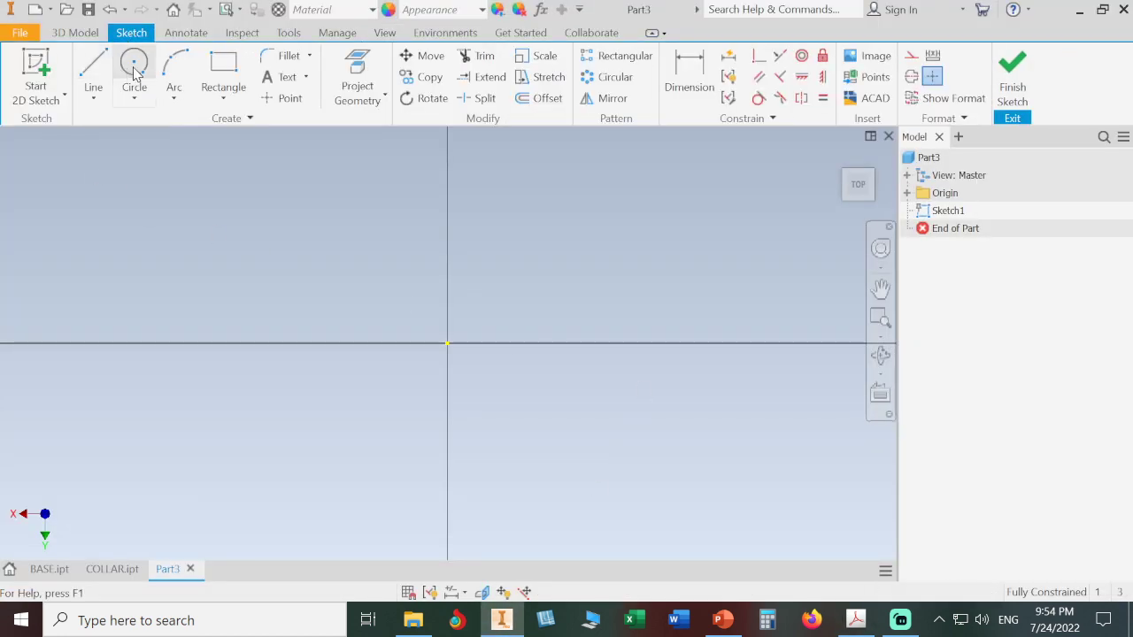
click(134, 65)
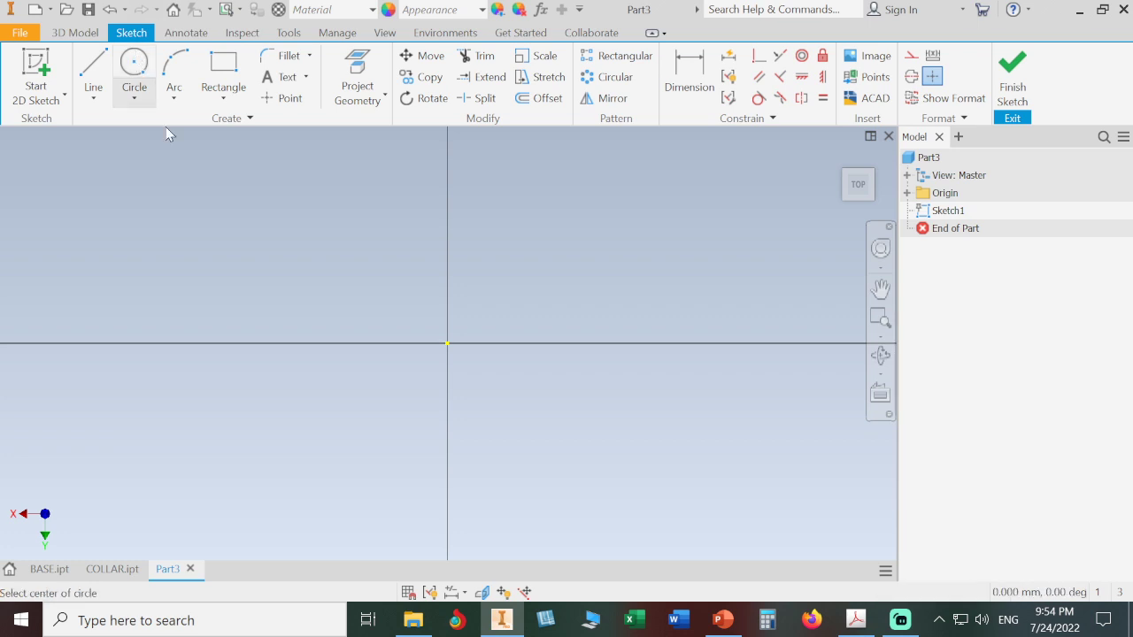
click(447, 342)
click(374, 232)
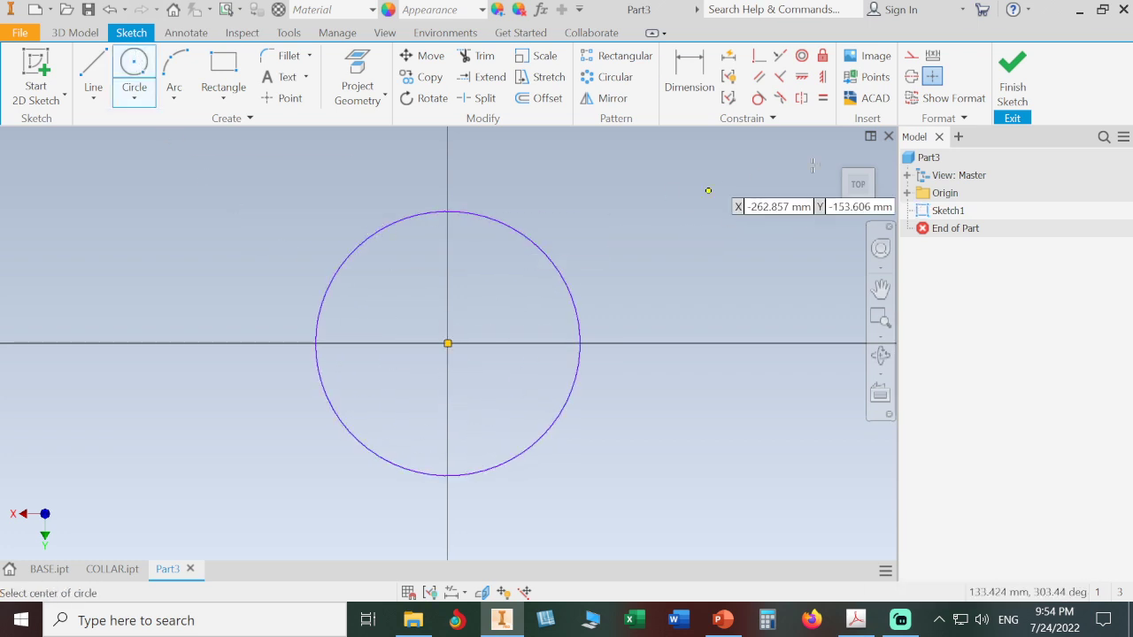
Dimension the circle's diameter as 70 mm and finish the sketch
click(690, 74)
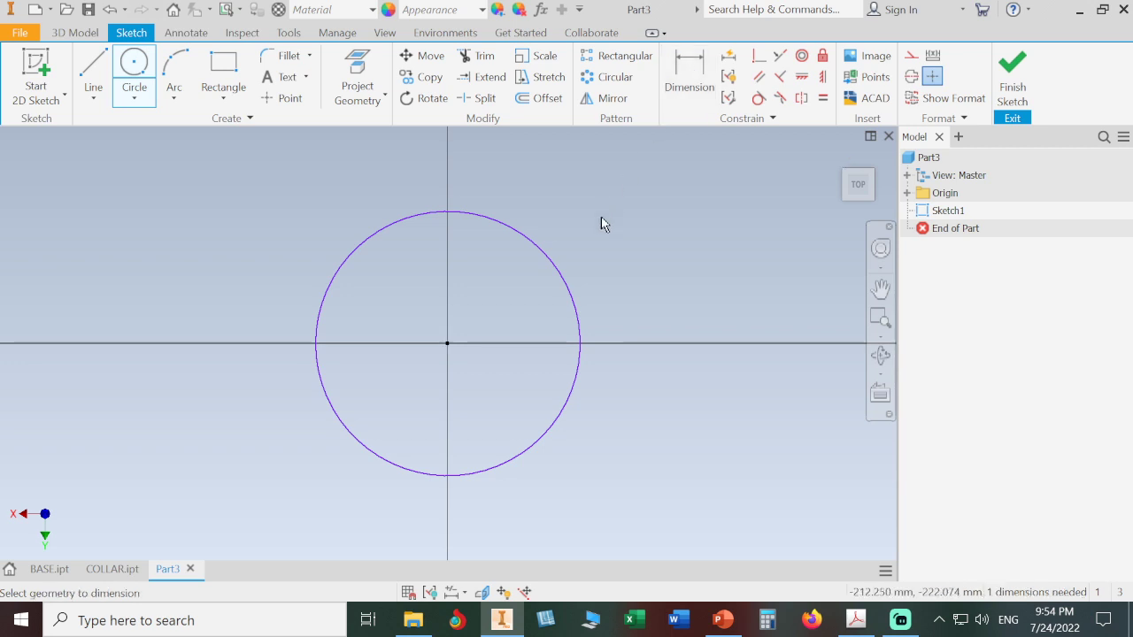
click(561, 271)
click(608, 246)
text(70)
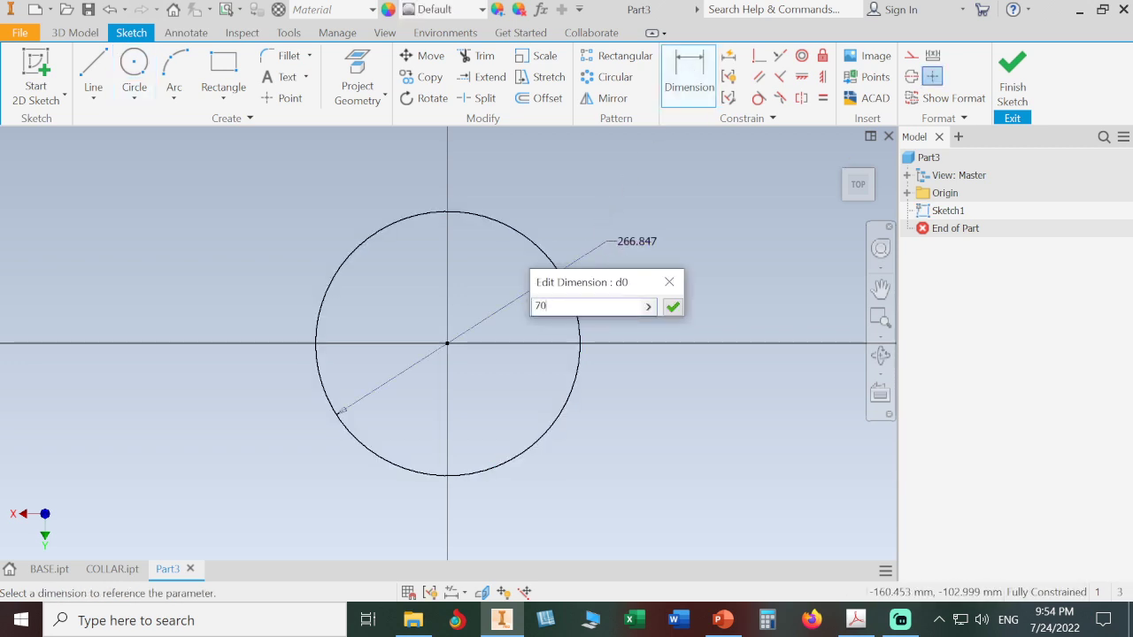
key(Return)
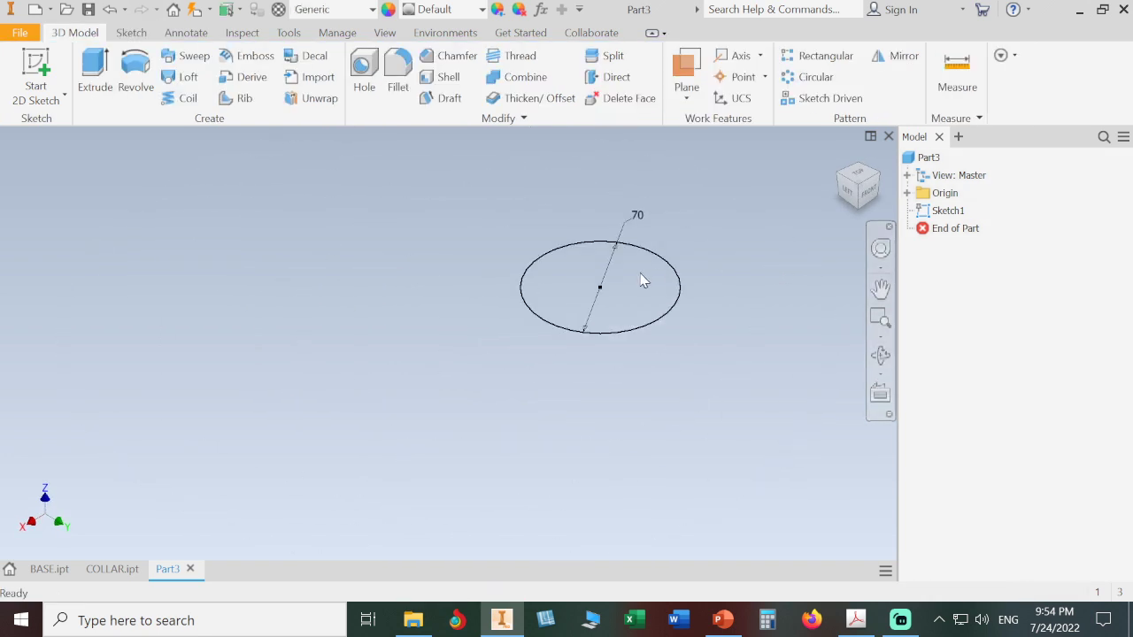
Extrude the 70 mm circle 10 mm upward to form the bushing's flange, checking the thickness against the PDF drawing
click(96, 76)
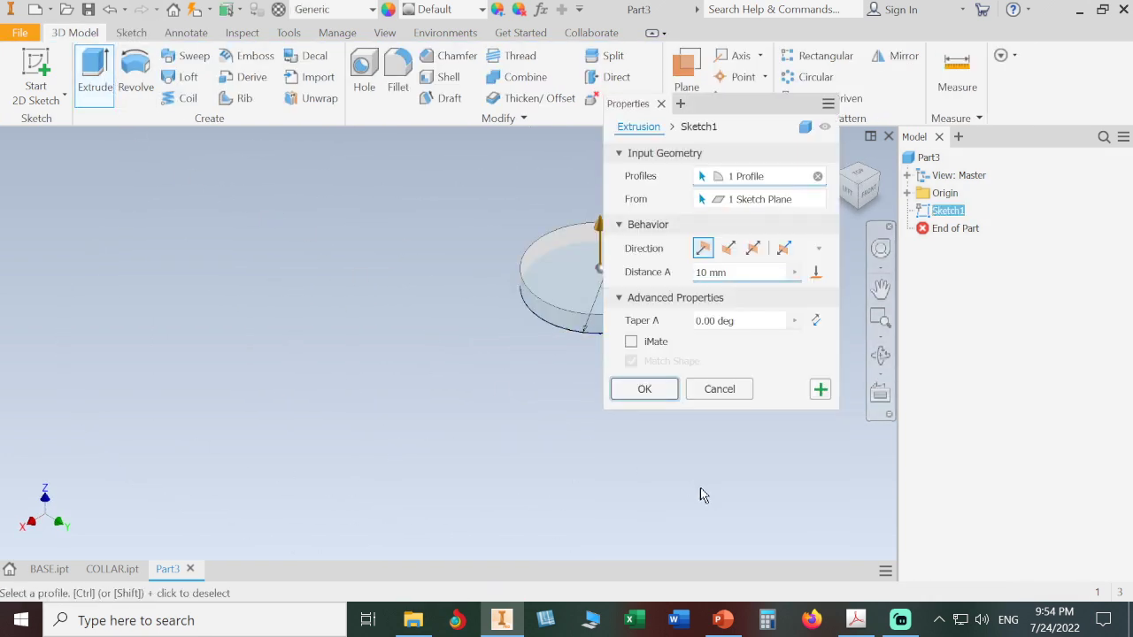
click(855, 620)
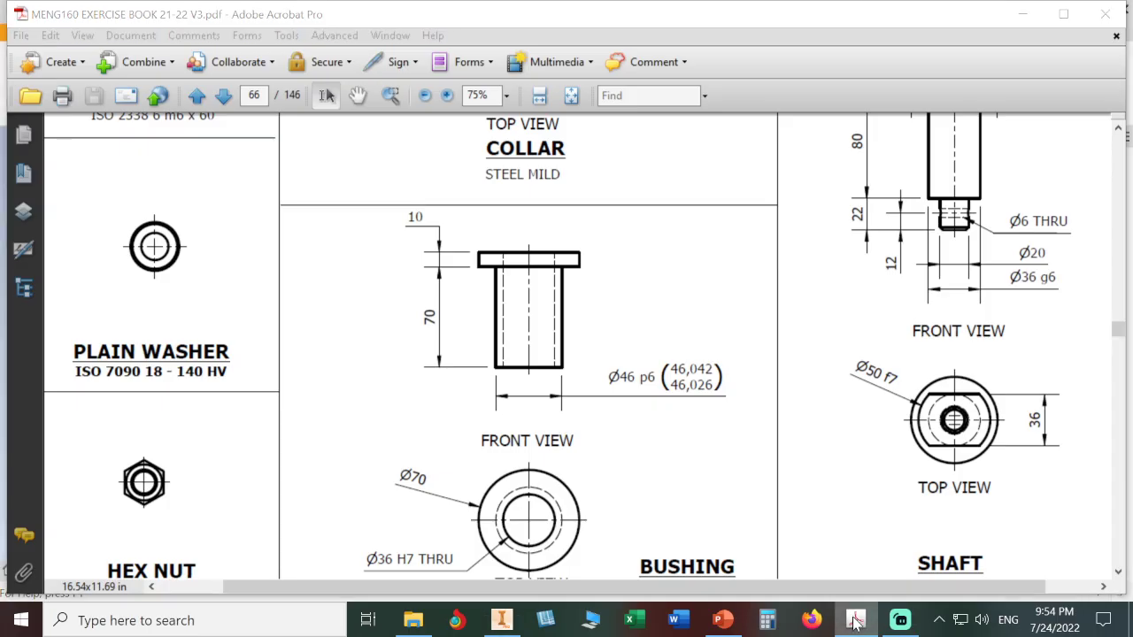
click(855, 621)
text(10)
key(Return)
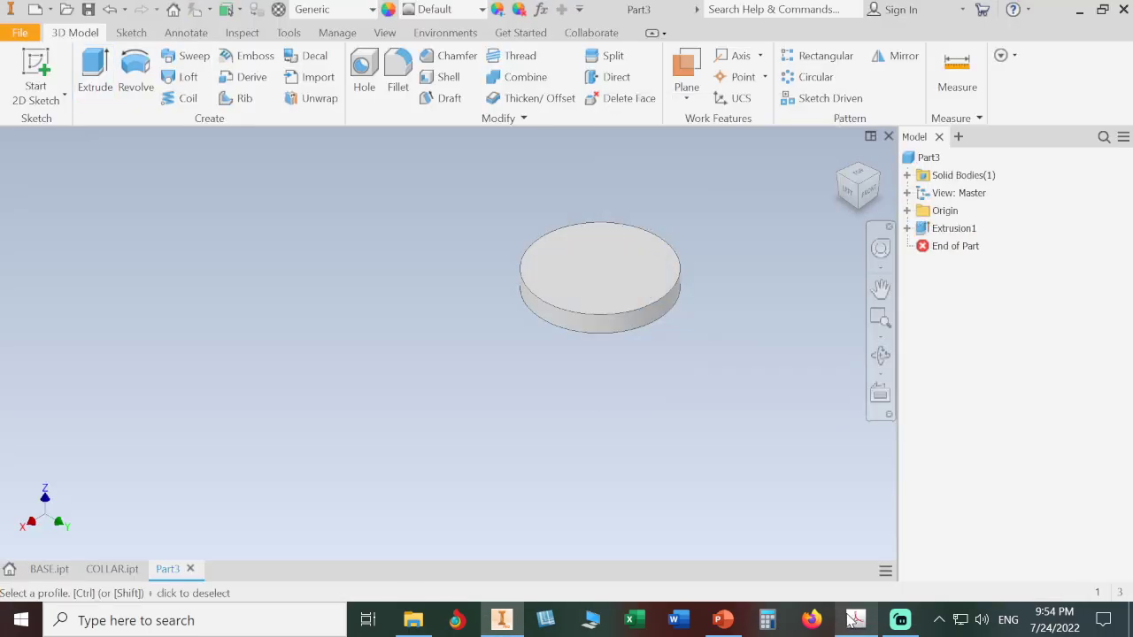
Sketch a 46 mm diameter circle centred on the origin on the flange's underside and finish the sketch
click(859, 212)
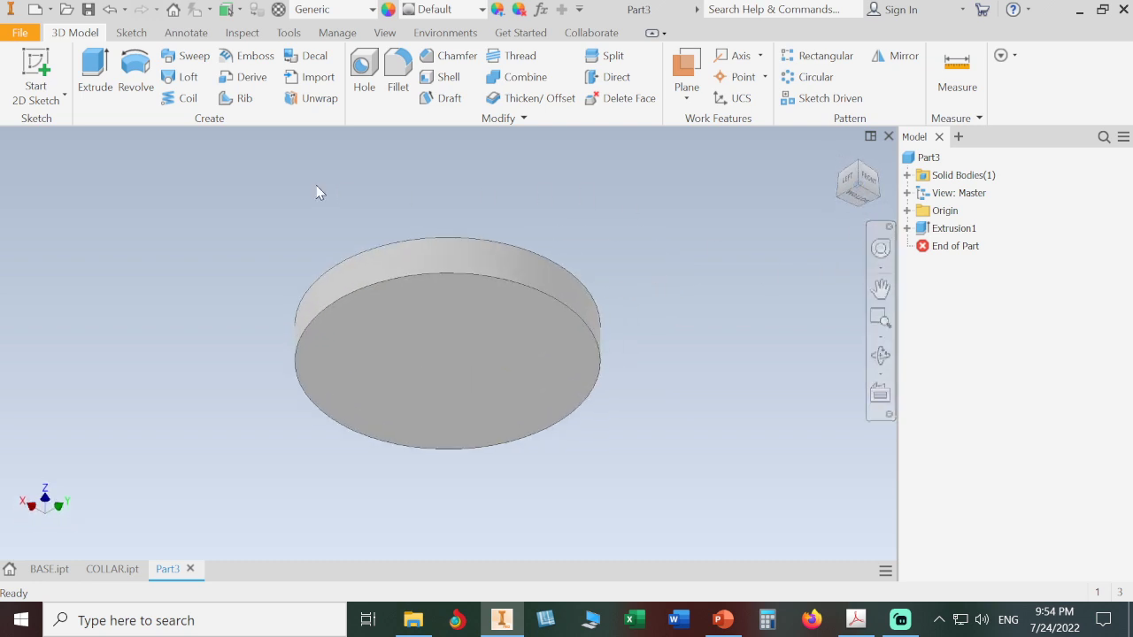
click(35, 71)
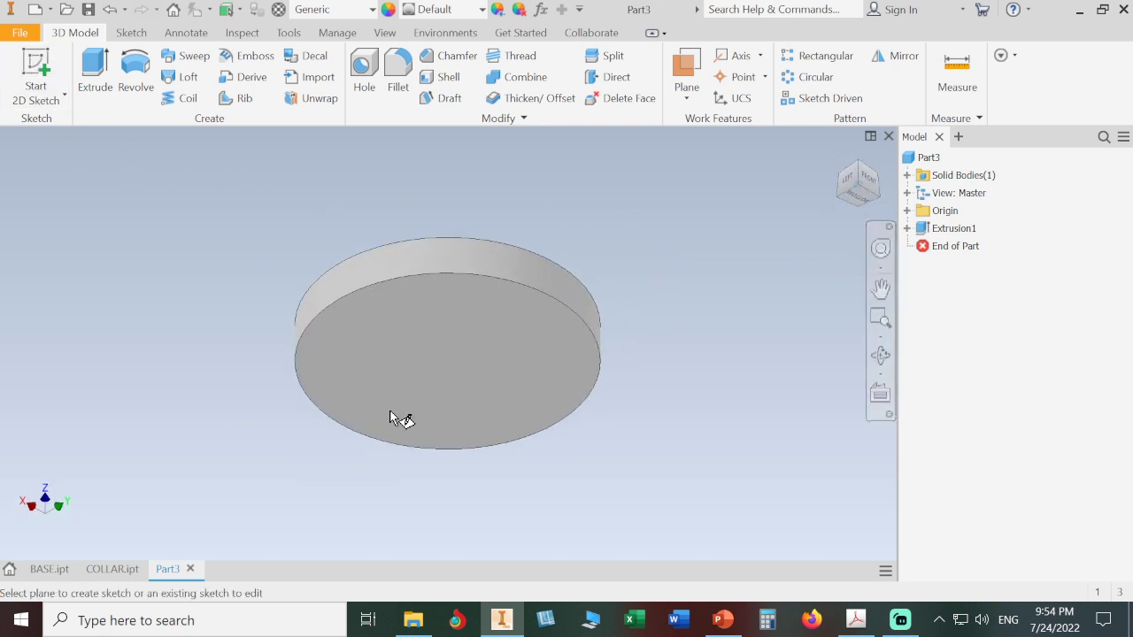
click(396, 374)
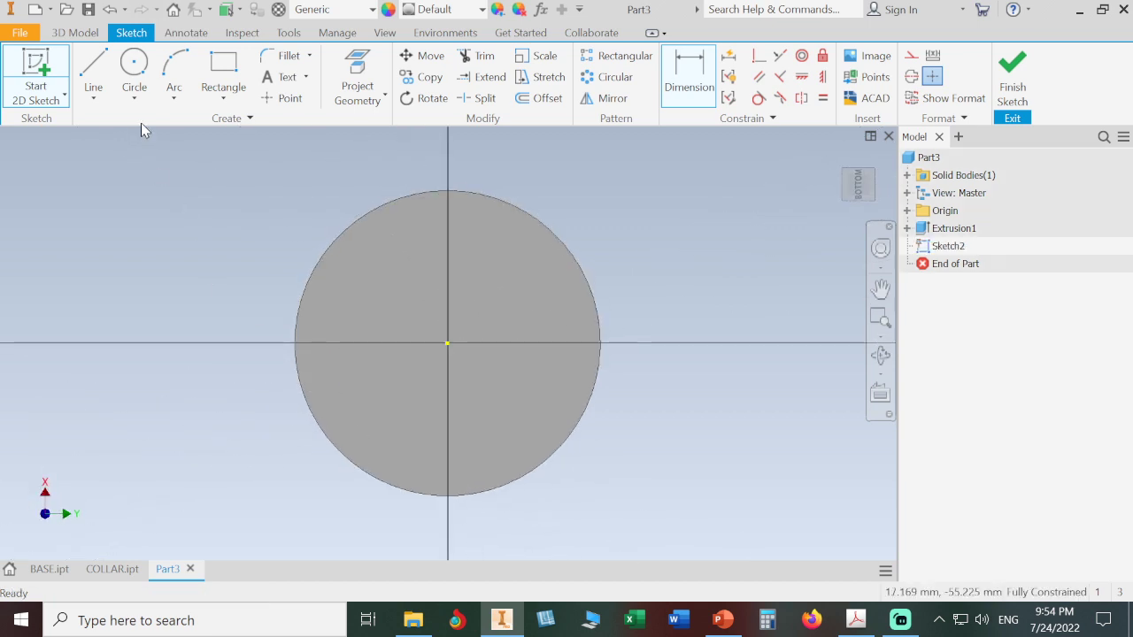
click(135, 67)
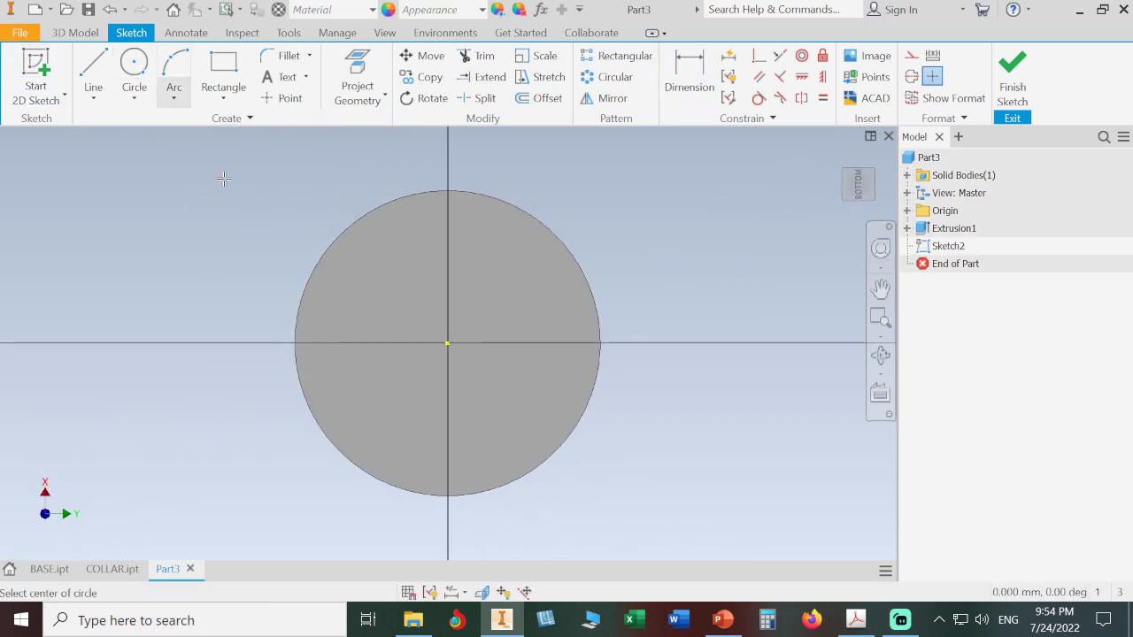
click(447, 344)
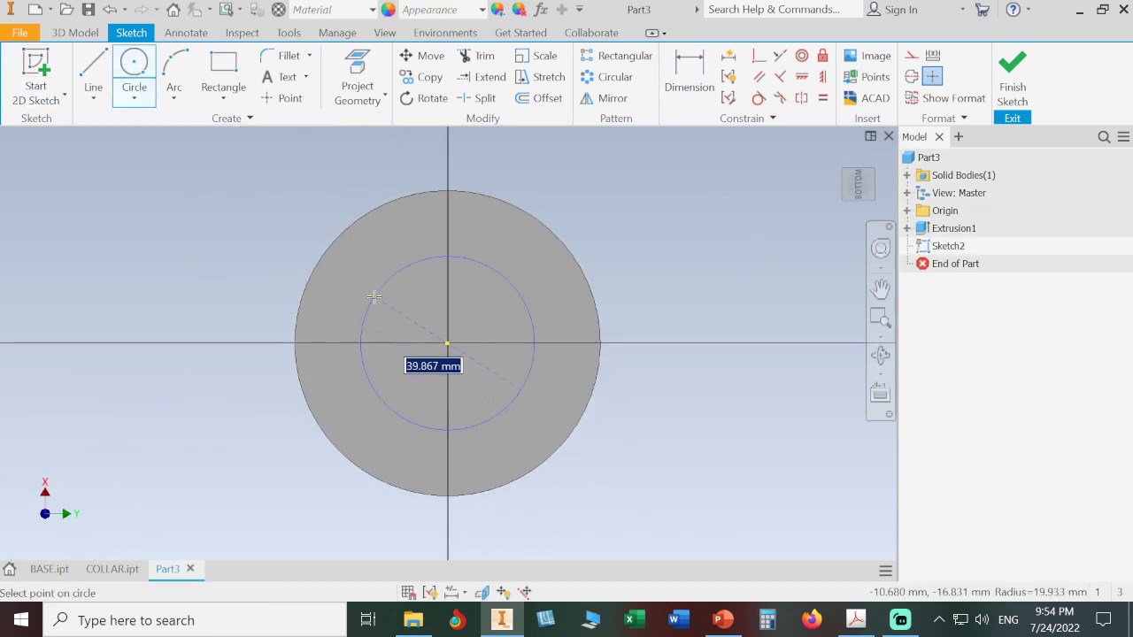
text(46)
key(Return)
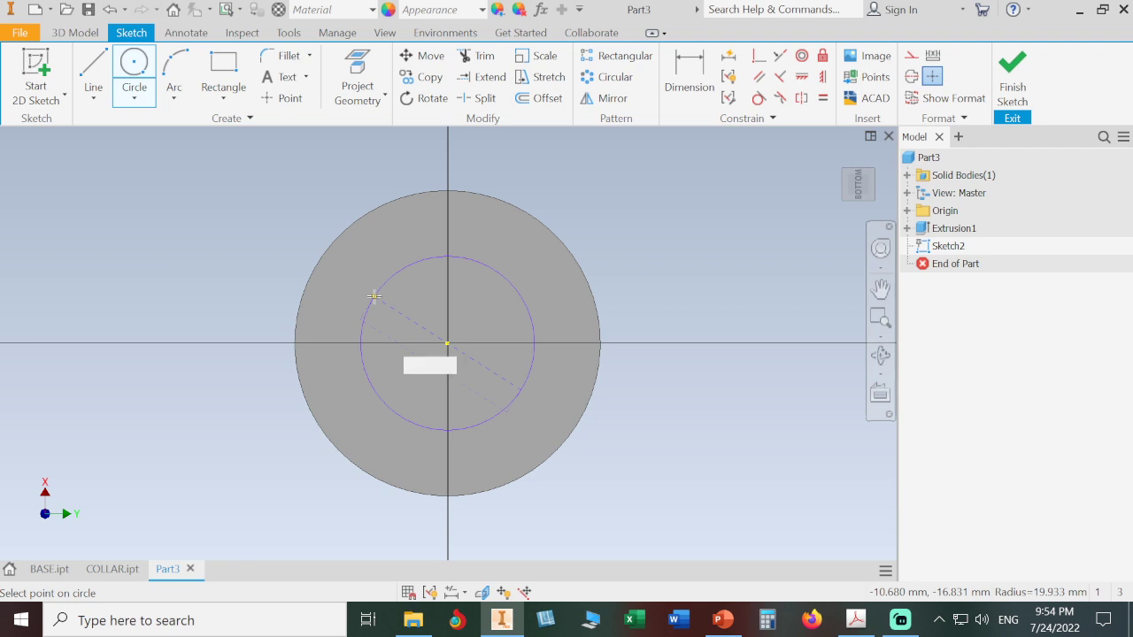
click(1014, 80)
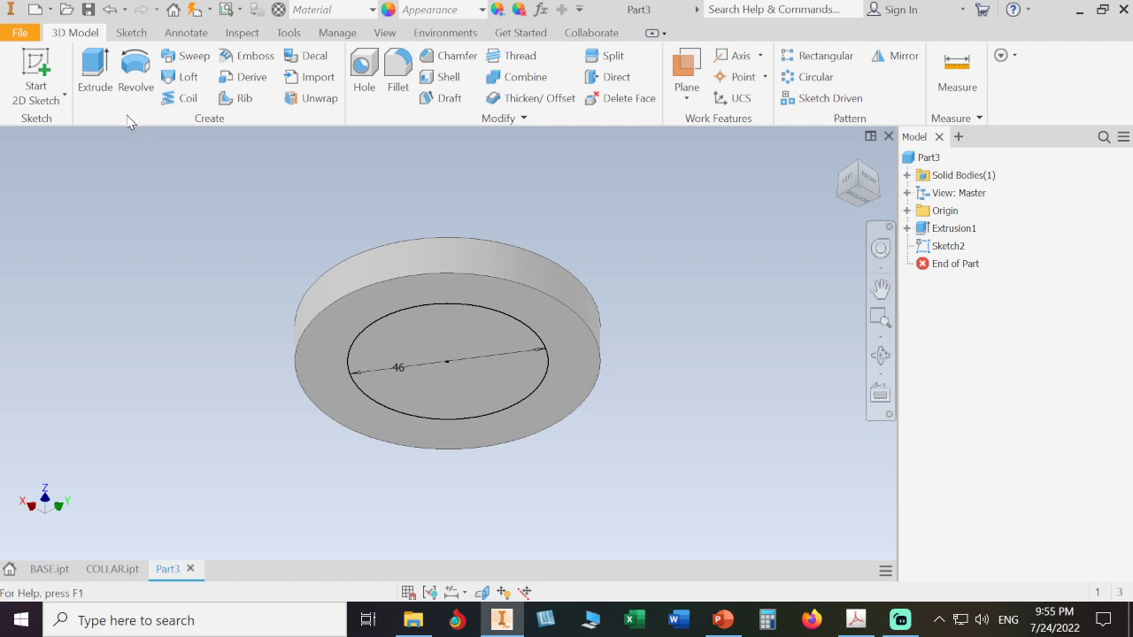
Extrude the 46 mm circle 70 mm downward, joined to the flange, checking the length against the PDF drawing
click(110, 89)
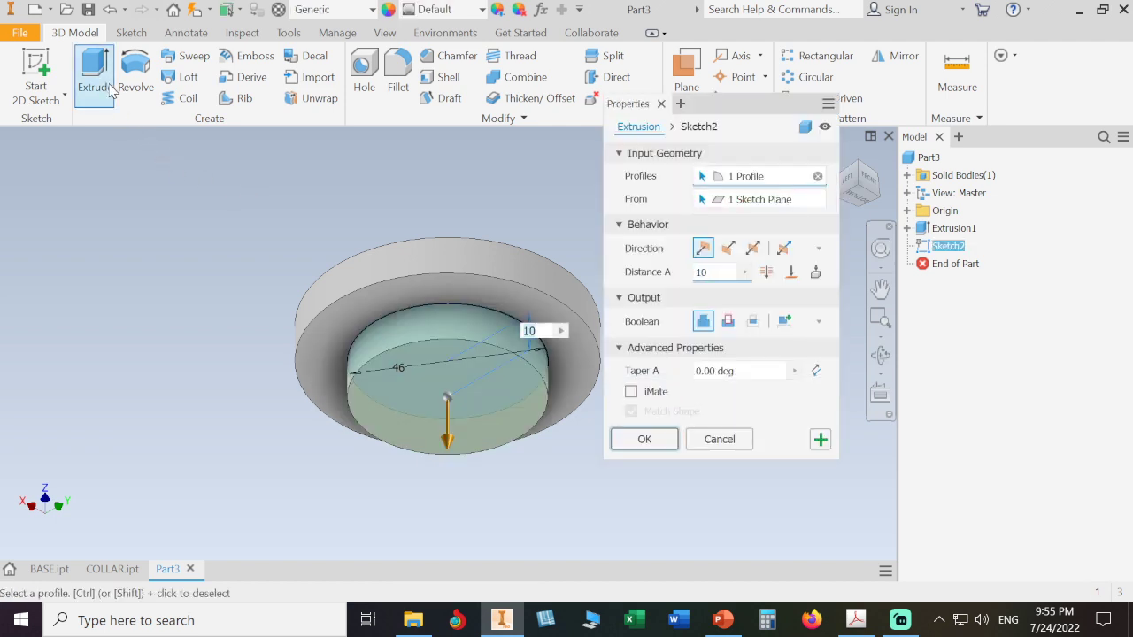
text(70)
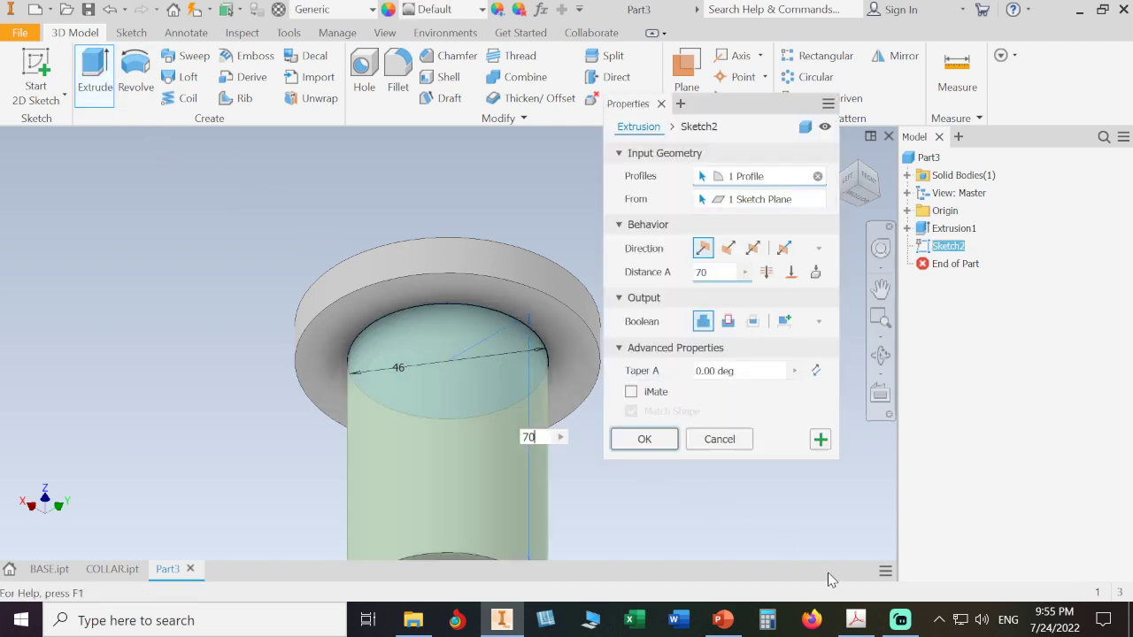
click(856, 621)
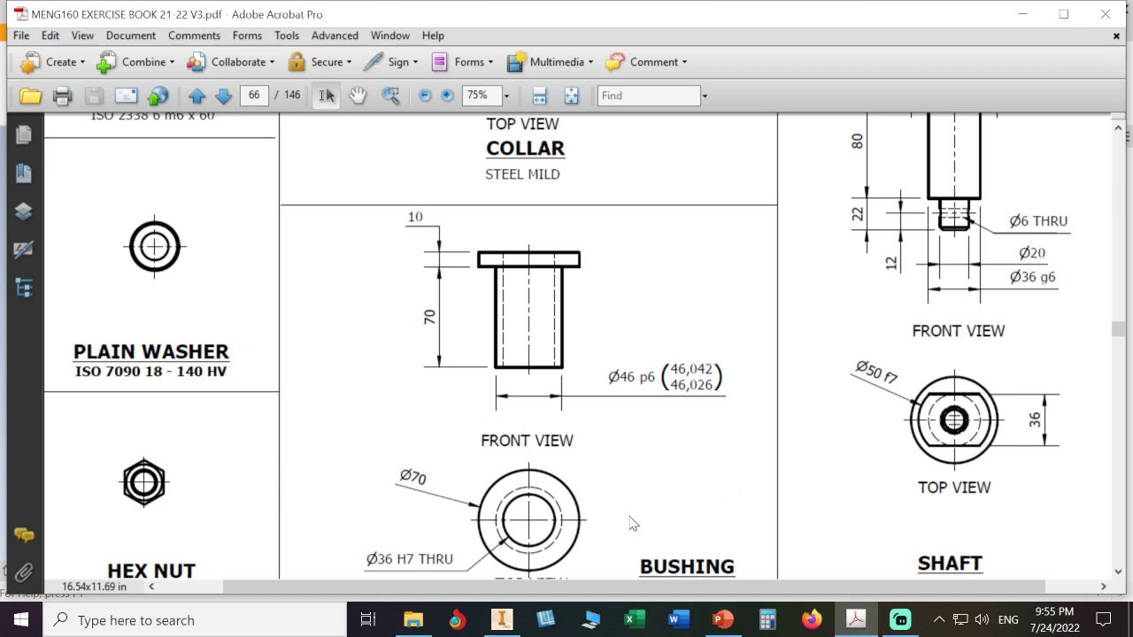
click(503, 620)
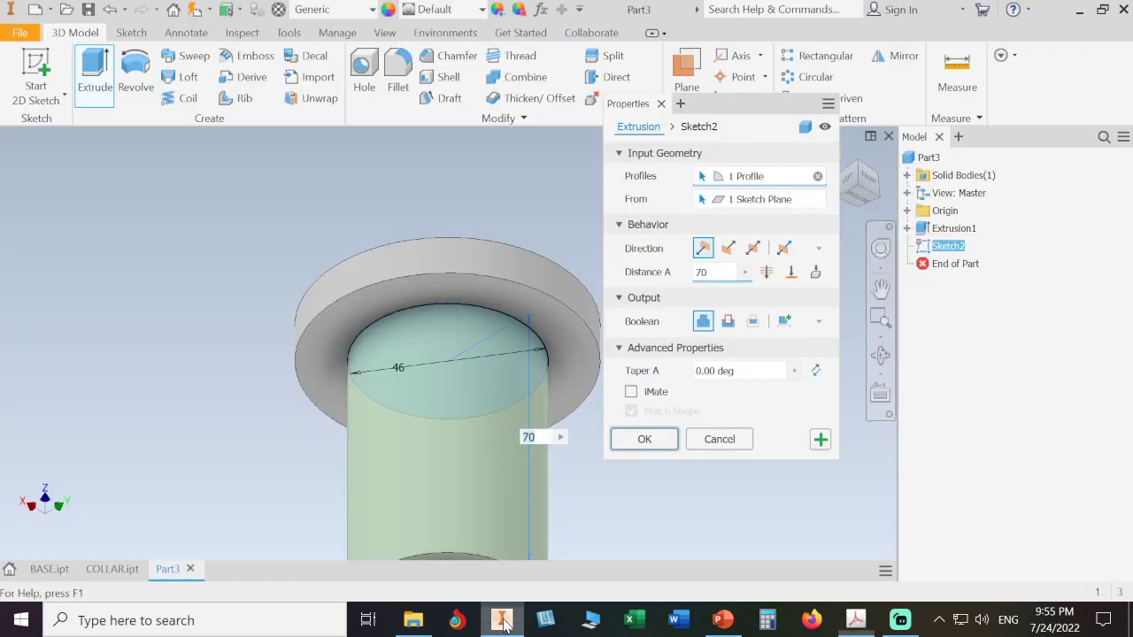
click(644, 440)
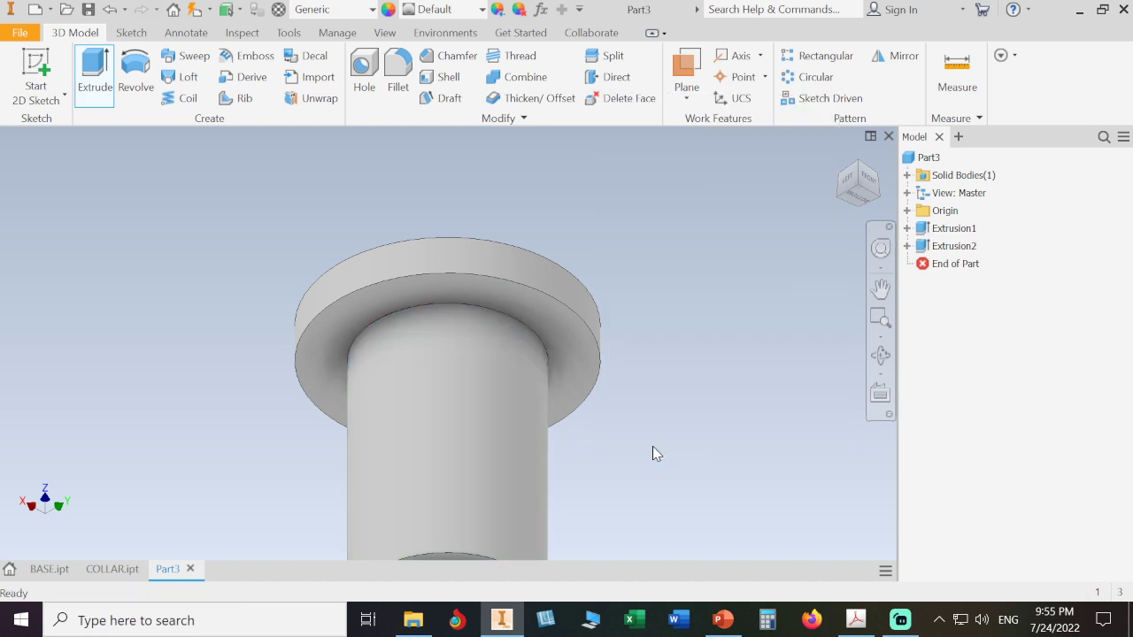
Place a 36 mm simple through-all hole on the flange's top face, concentric with its circular edge, checking the diameter against the PDF drawing
click(840, 158)
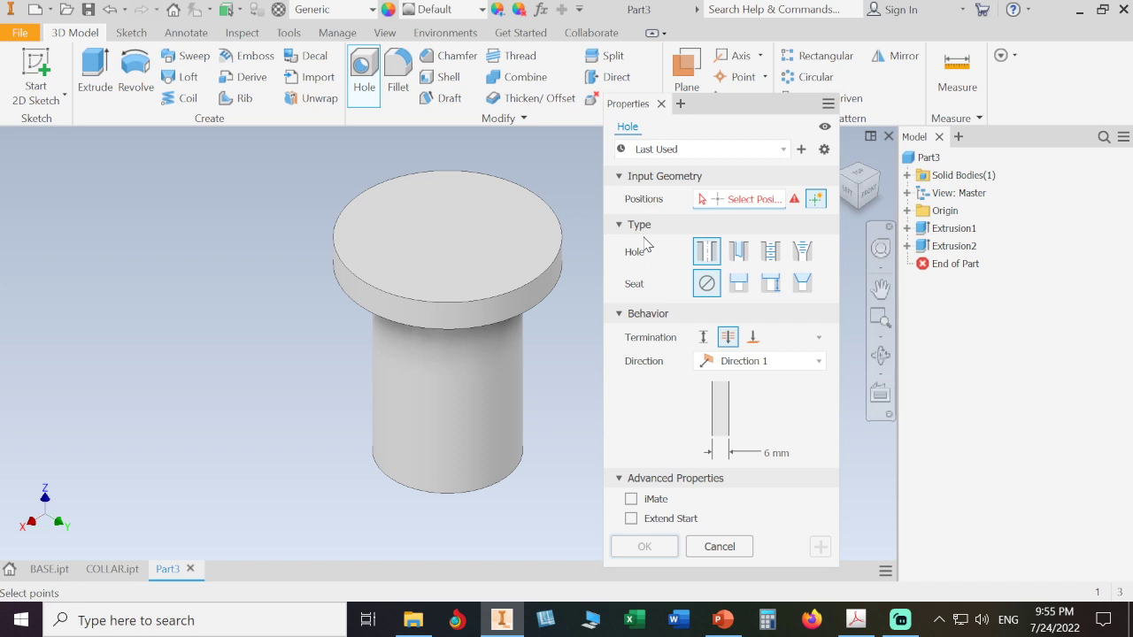
drag(741, 109, 774, 79)
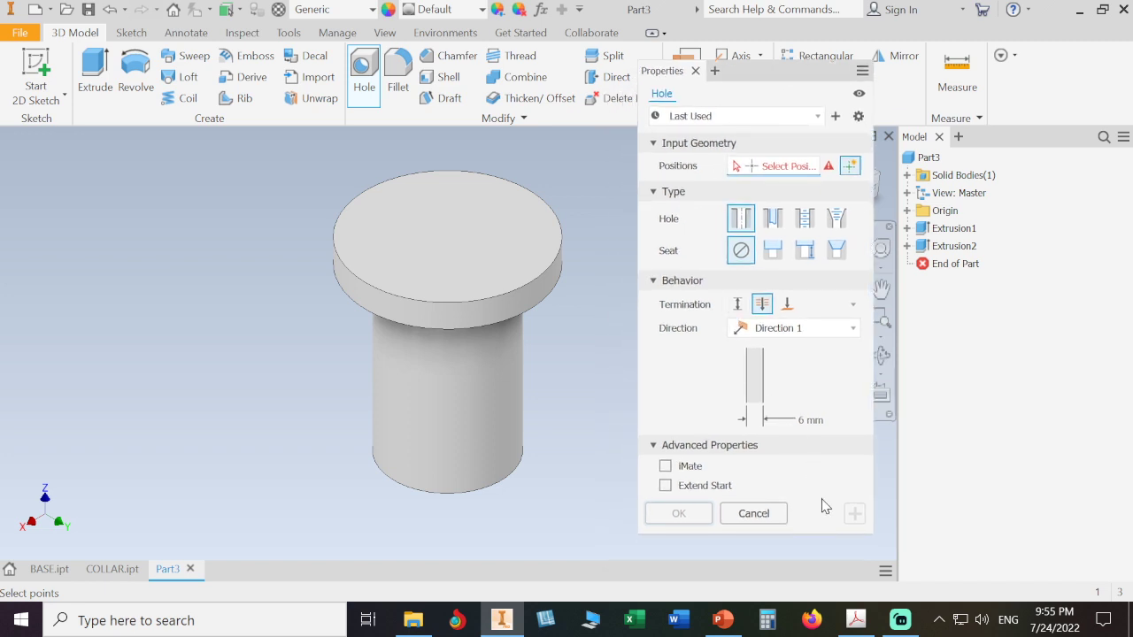
click(855, 622)
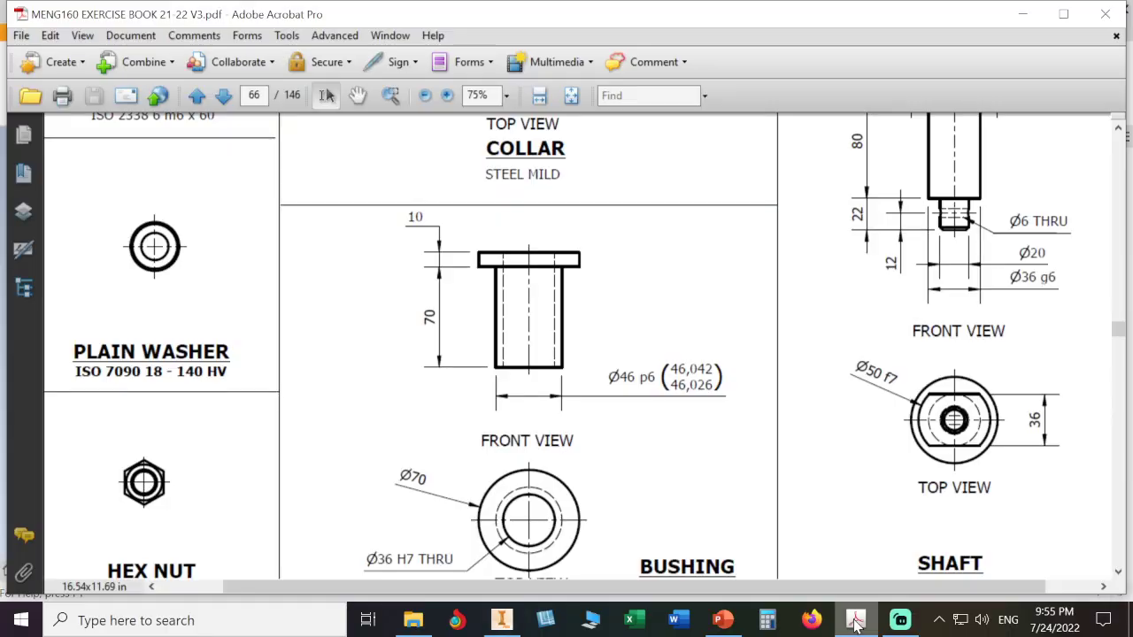
click(855, 624)
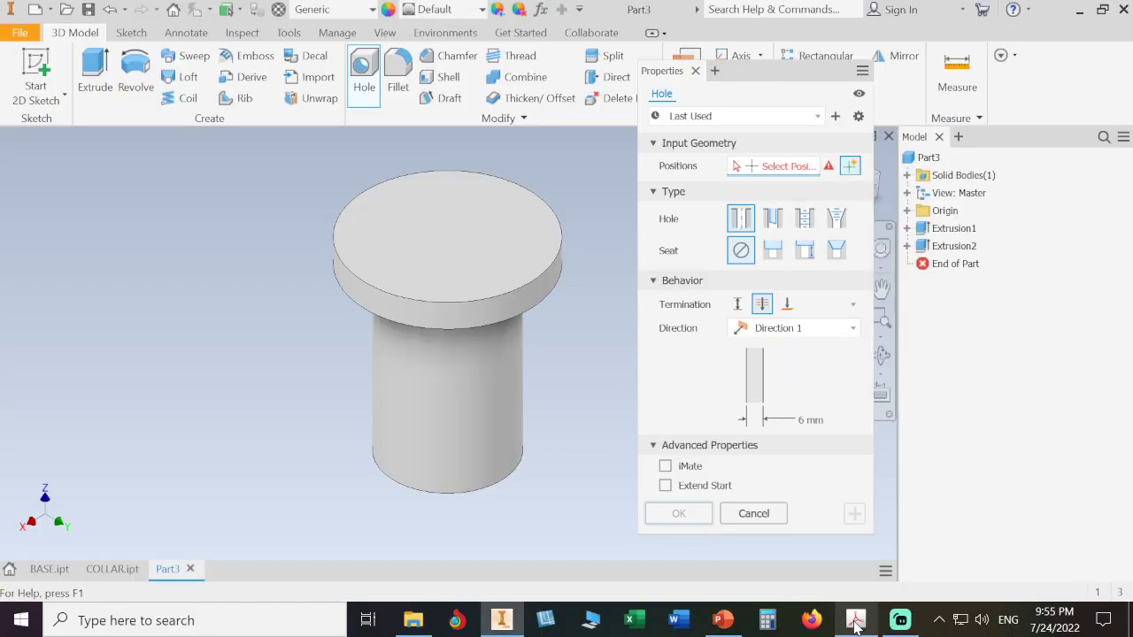
click(806, 424)
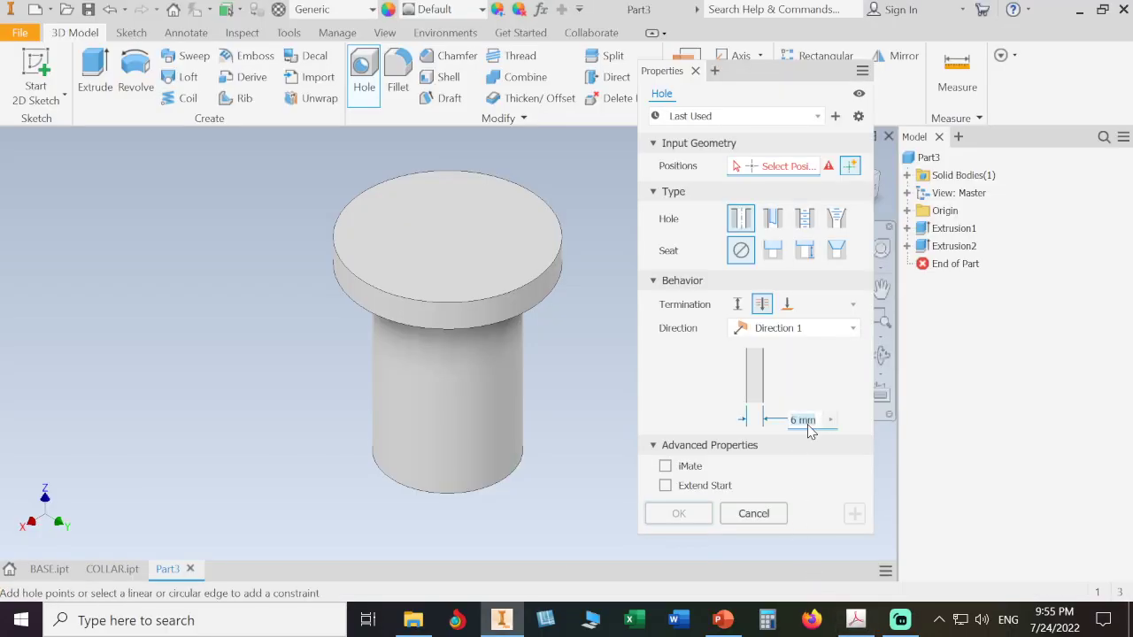
text(36)
click(464, 242)
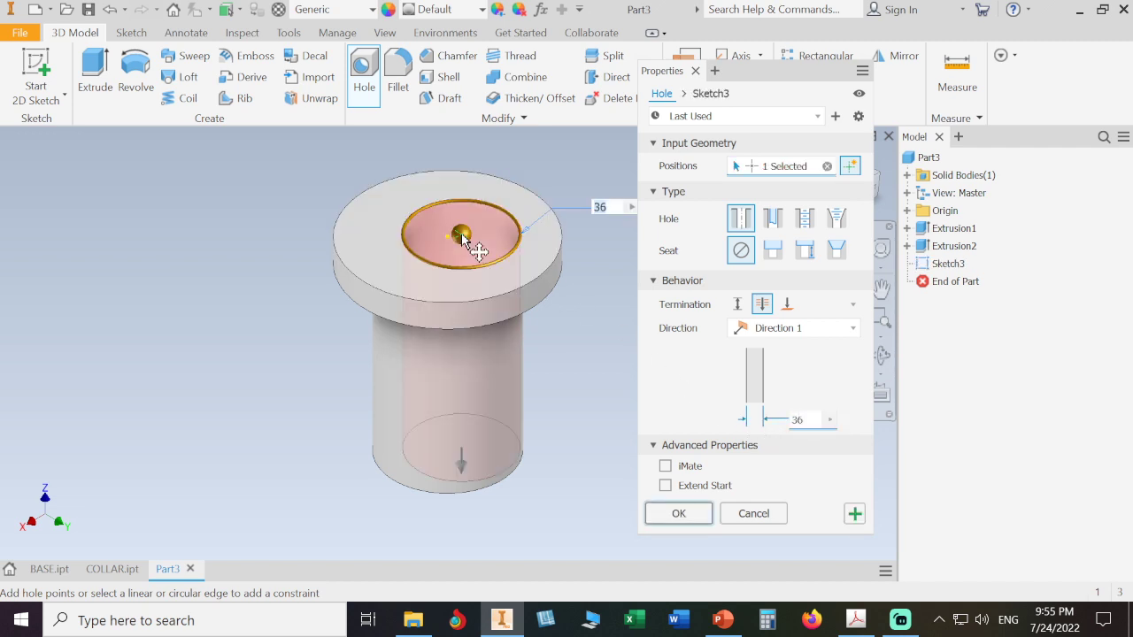
click(467, 305)
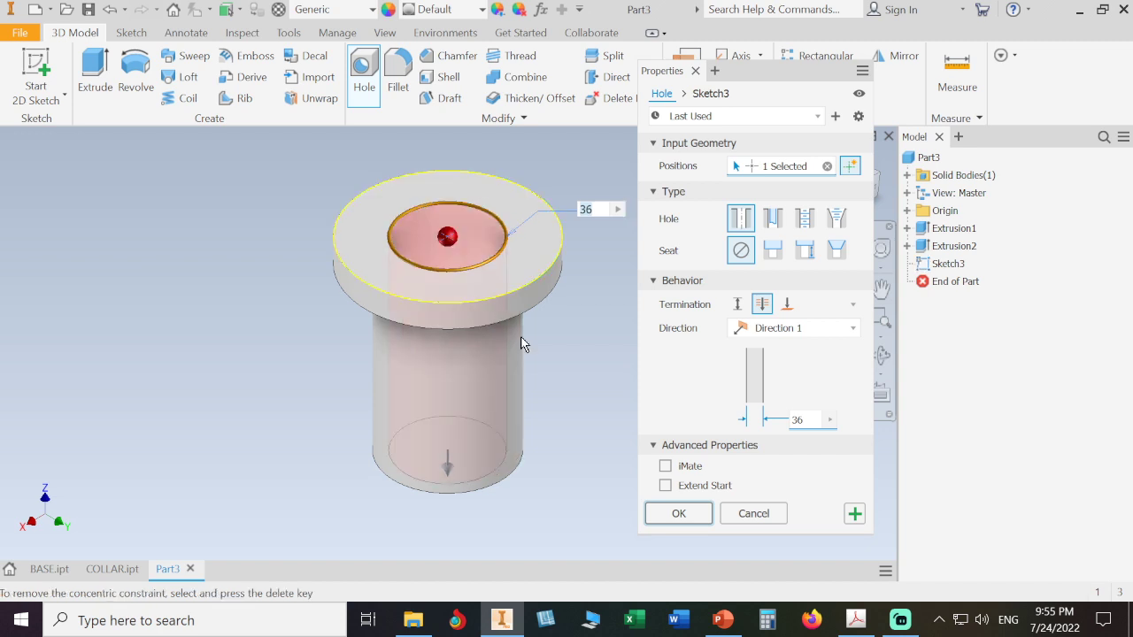
Give the hole's 36 mm diameter a Limits/Fits-Show Tolerance type with hole fit H7 and create the hole
click(829, 420)
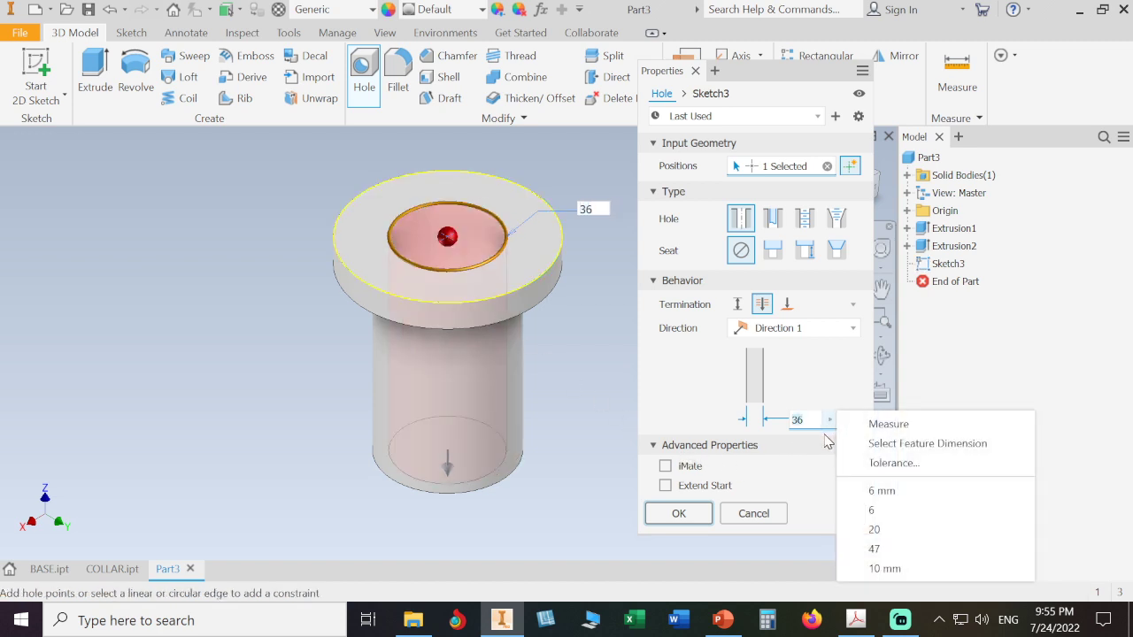
click(863, 464)
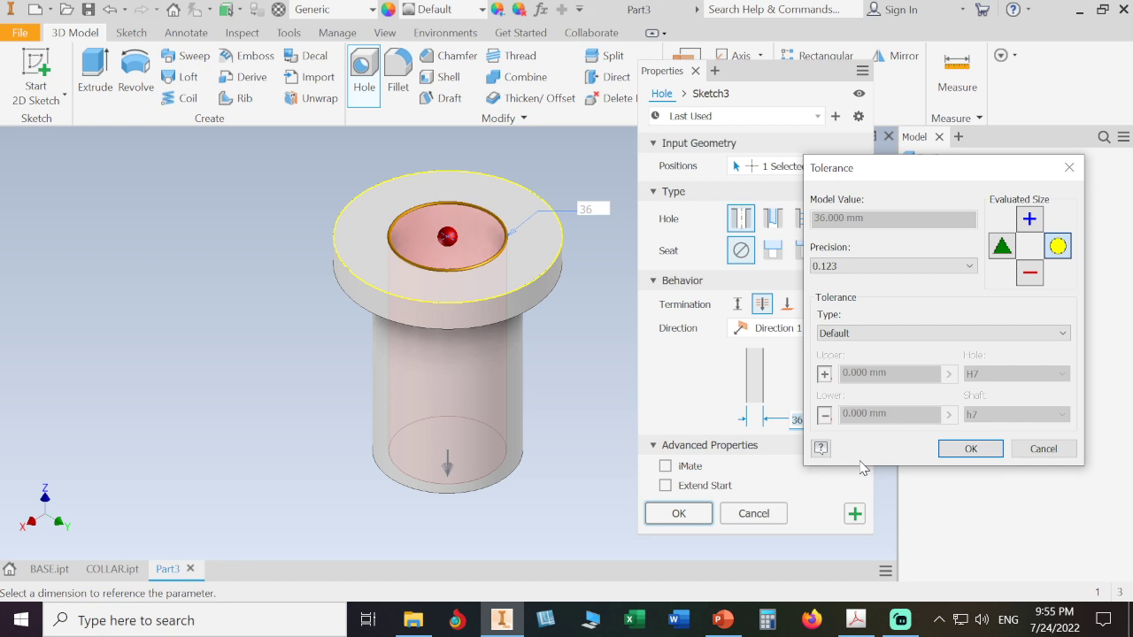
click(1012, 338)
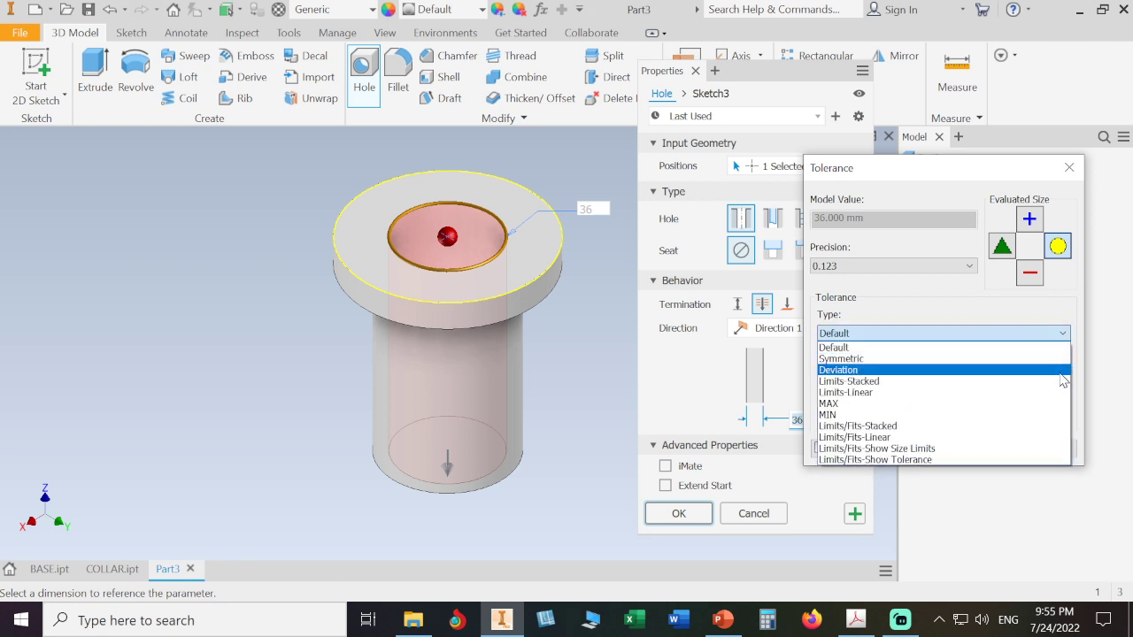
click(1003, 461)
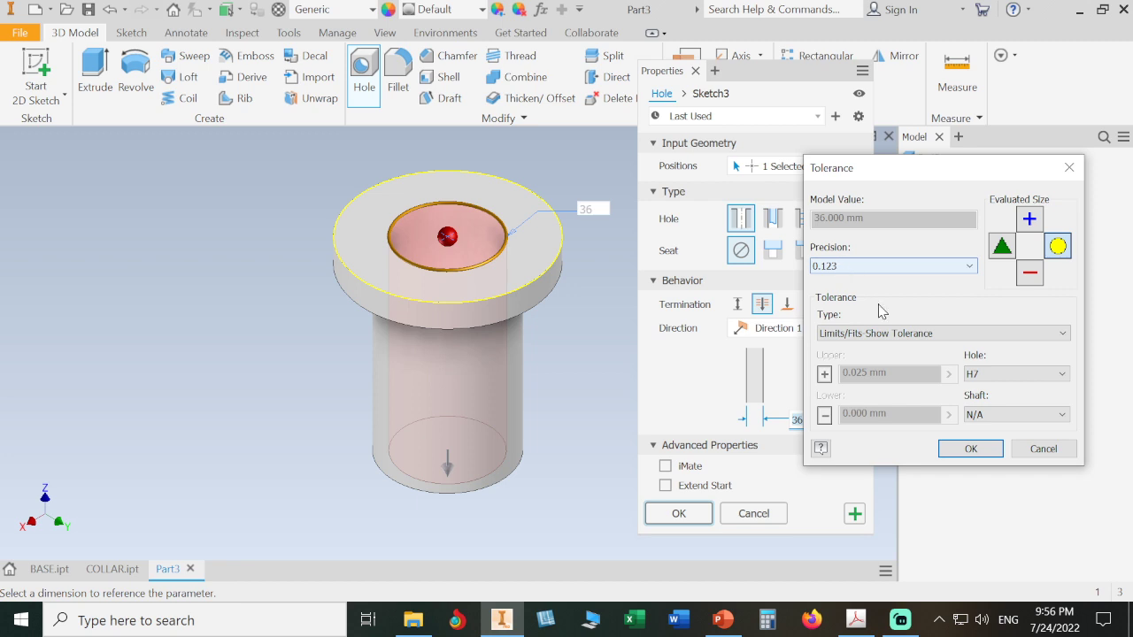
click(971, 450)
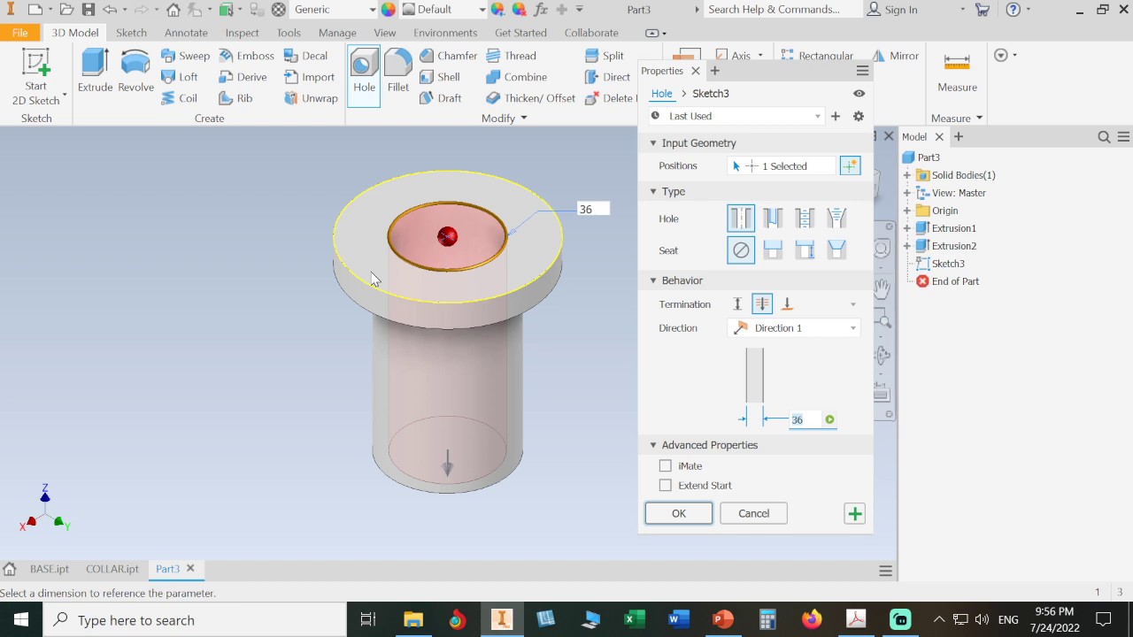
click(692, 517)
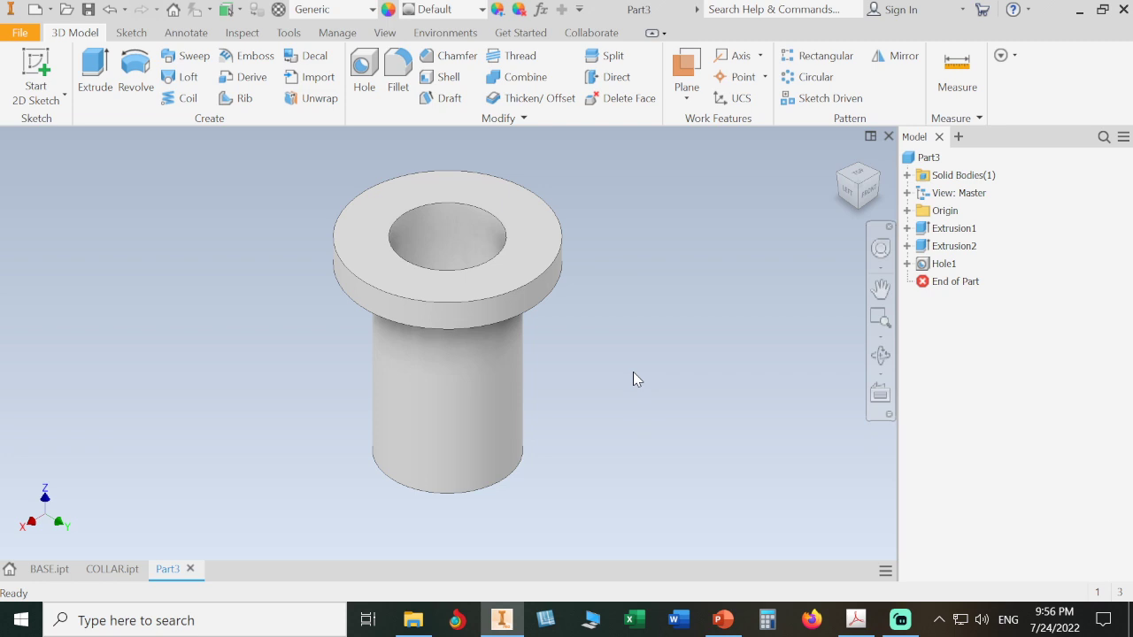
Assign the material Brass, Soft Yellow to the bushing
click(339, 9)
scroll(339, 10, up, 3)
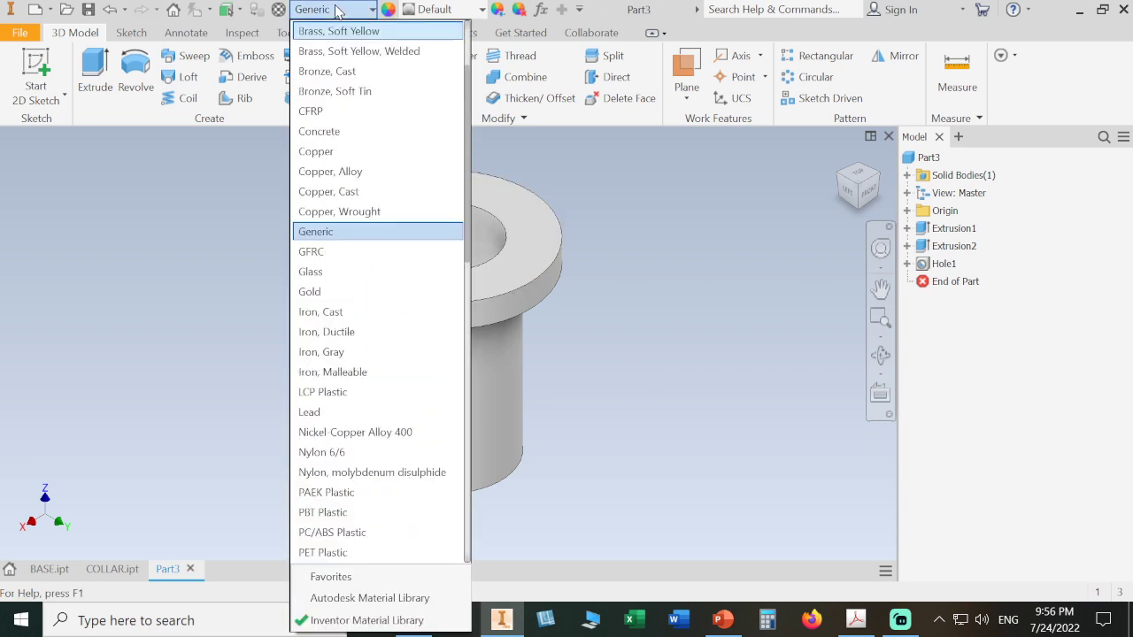
click(342, 32)
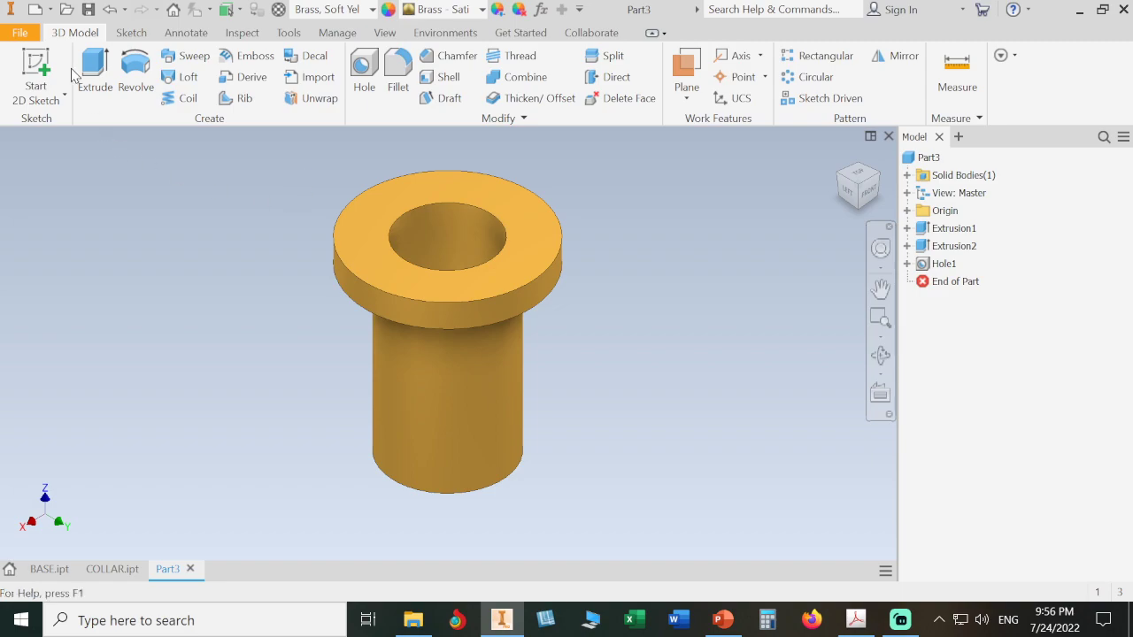
Save the part as BUSHING in the 02. SWIVEL HEAD BRACKET folder, replacing the existing file
click(88, 10)
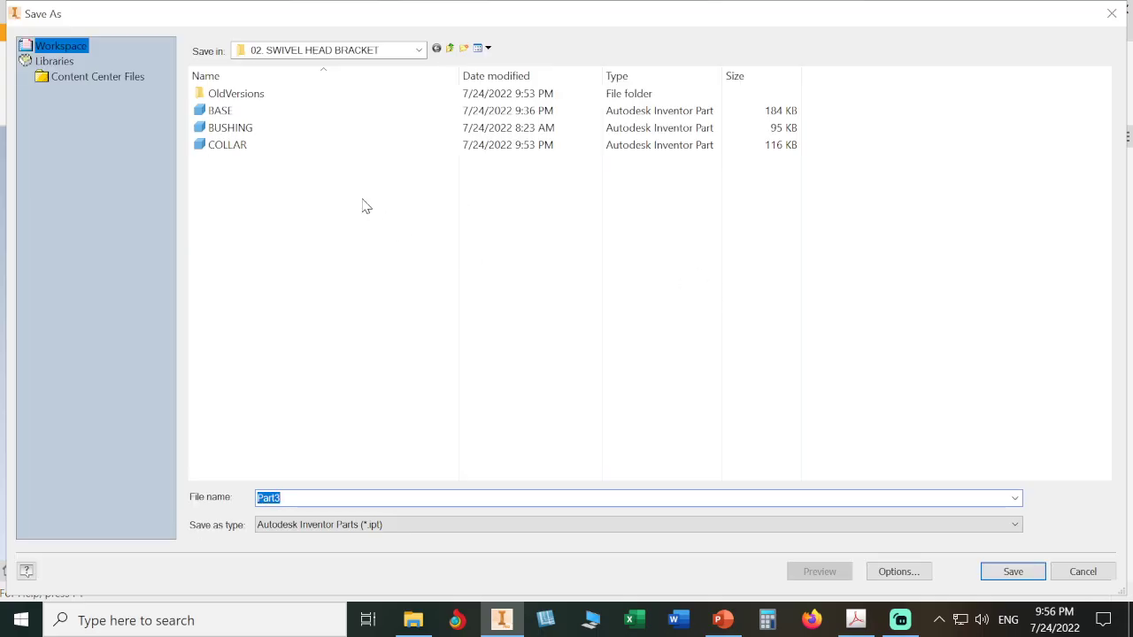
click(267, 133)
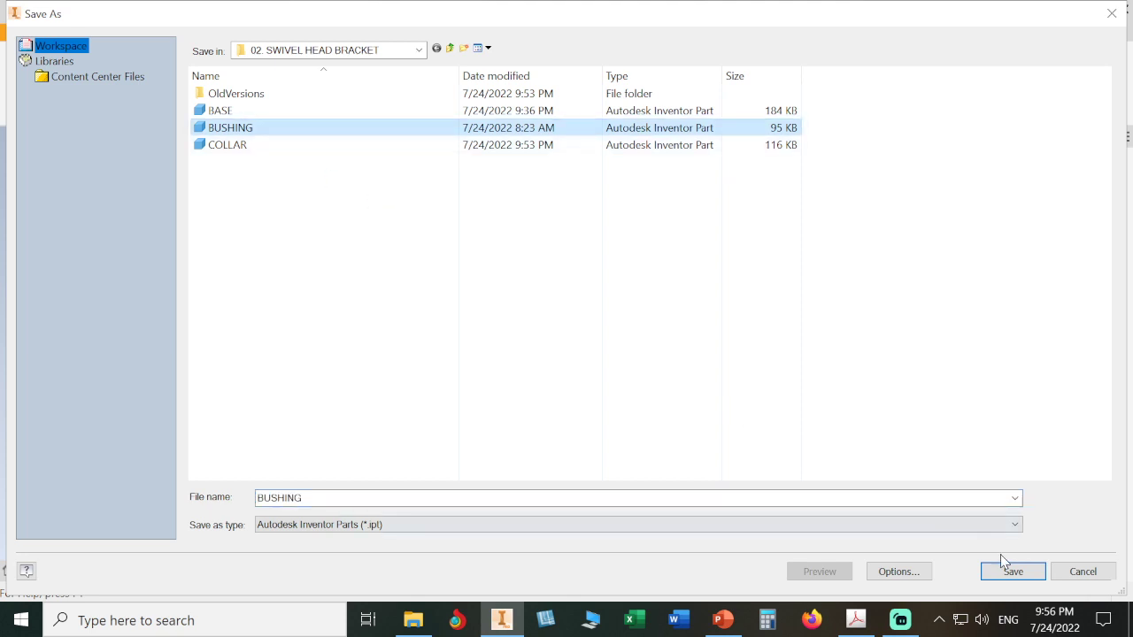
click(1009, 573)
click(618, 319)
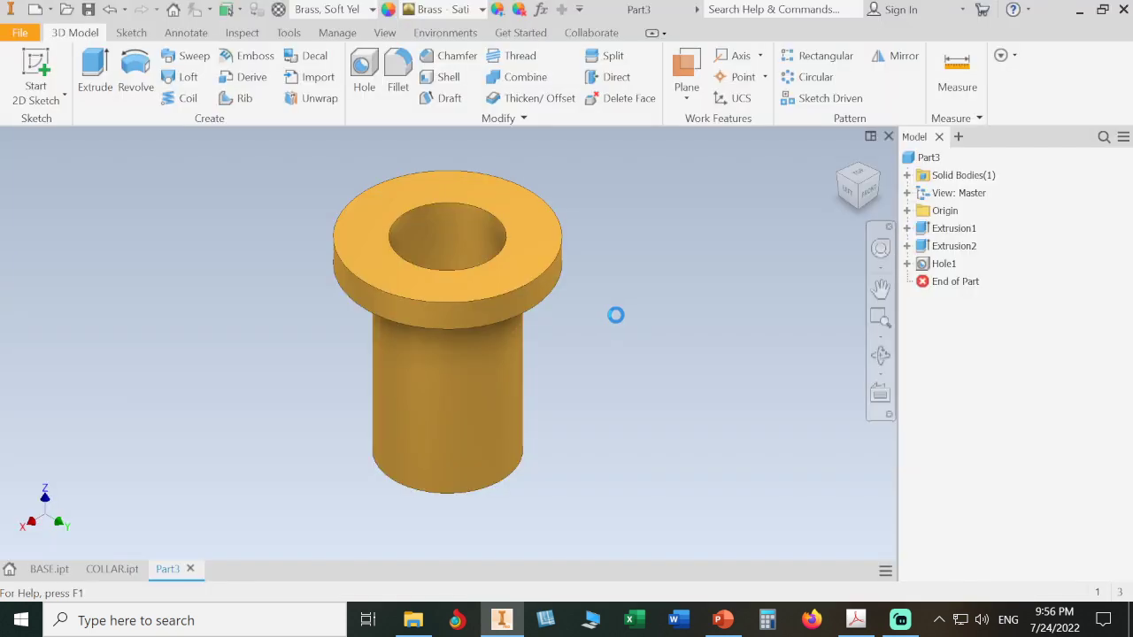